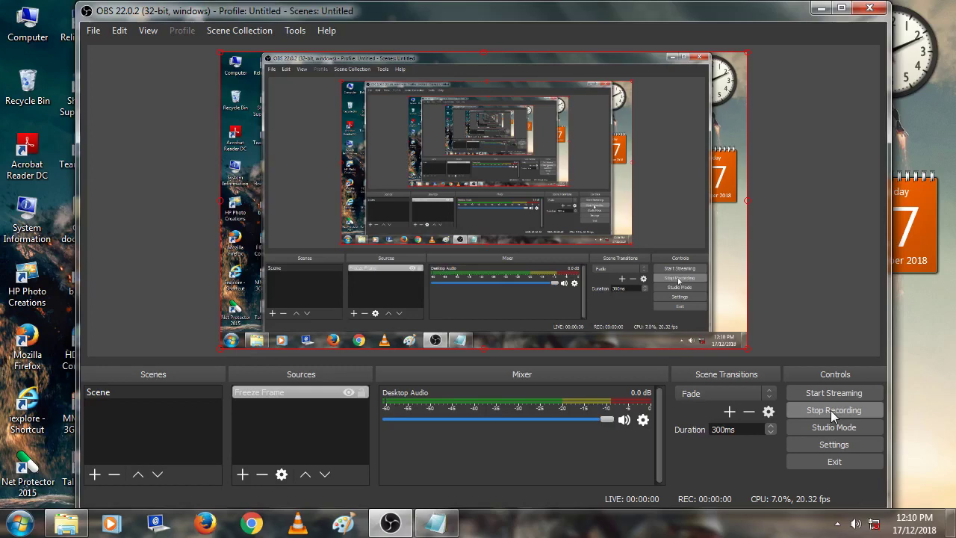
Bring the tutorial notes forward and highlight the 'Hello Everyone!' greeting line
left_click(824, 9)
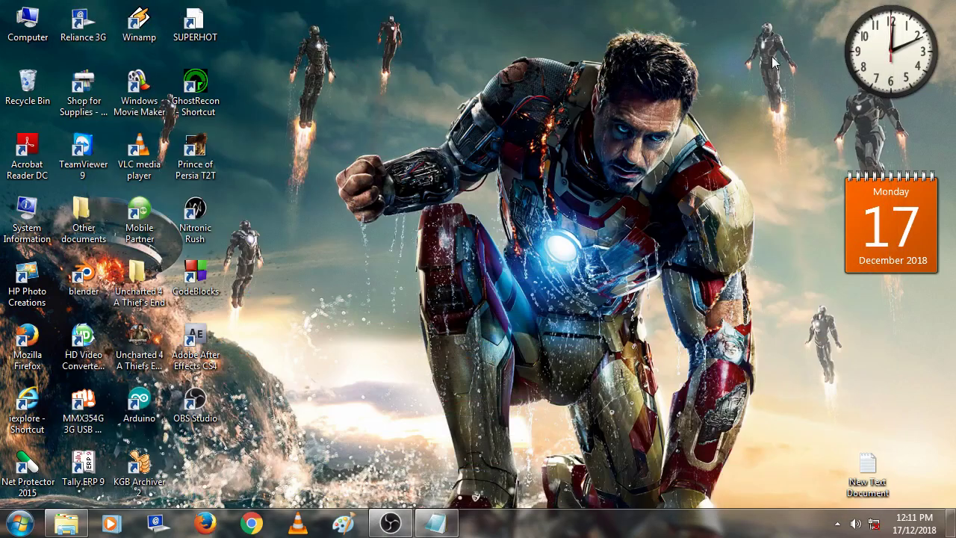
left_click(436, 523)
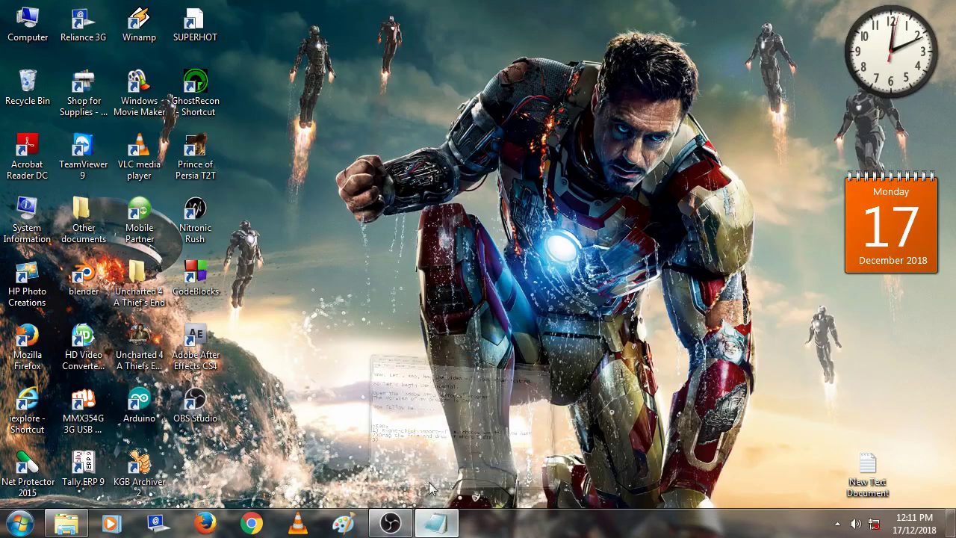
left_click_drag(741, 214, 741, 142)
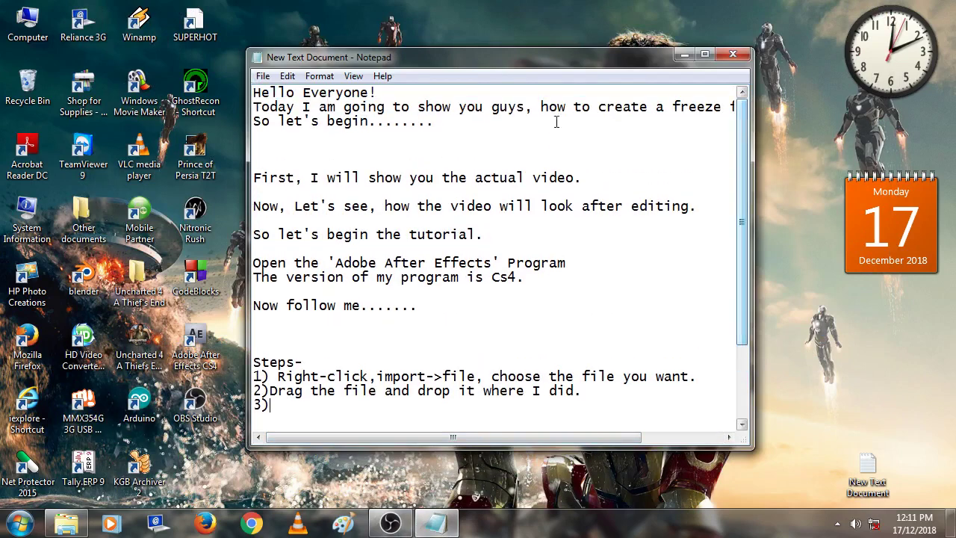
left_click_drag(381, 93, 321, 93)
left_click(254, 94)
key("shift+End")
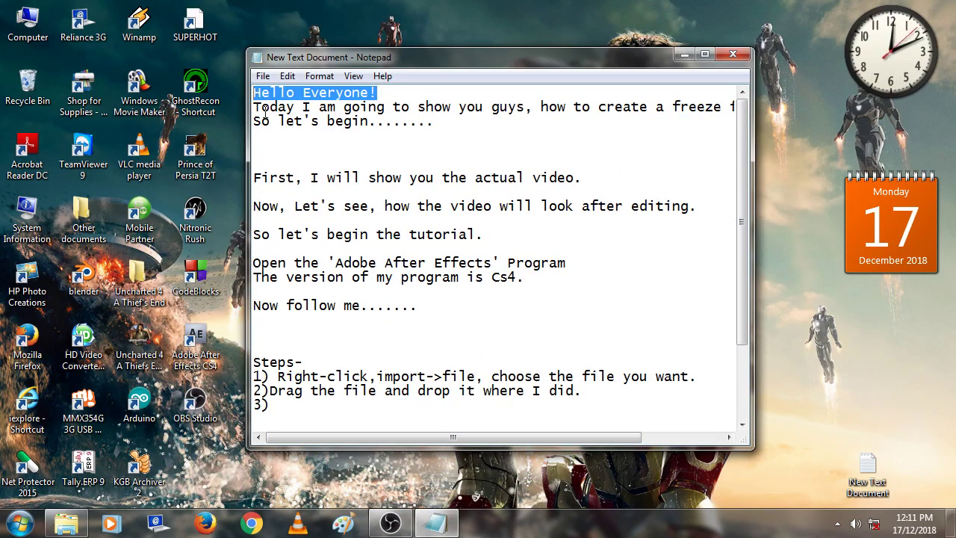
Highlight the remaining intro lines, including 'So let's begin' and the actual-video line, then minimize Notepad
left_click_drag(254, 106, 738, 108)
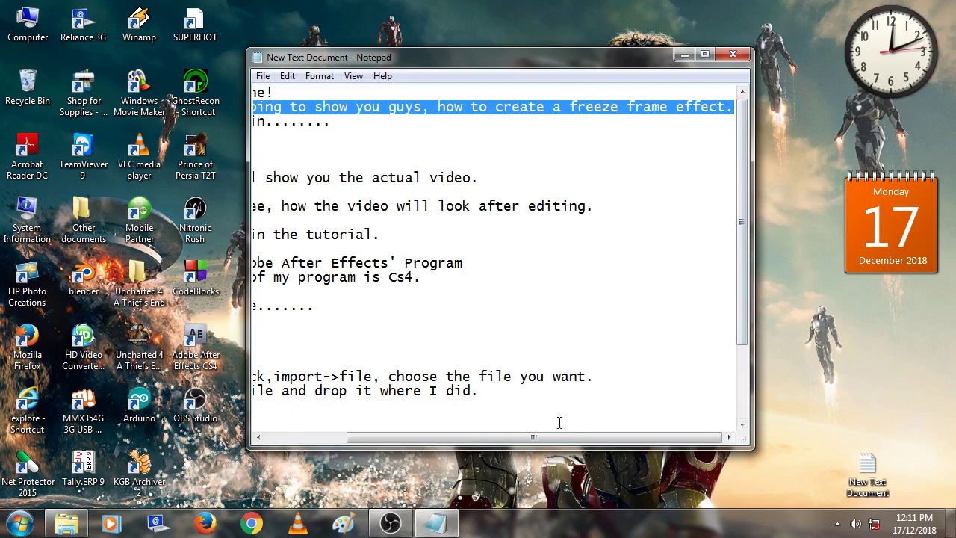
left_click_drag(550, 438, 470, 437)
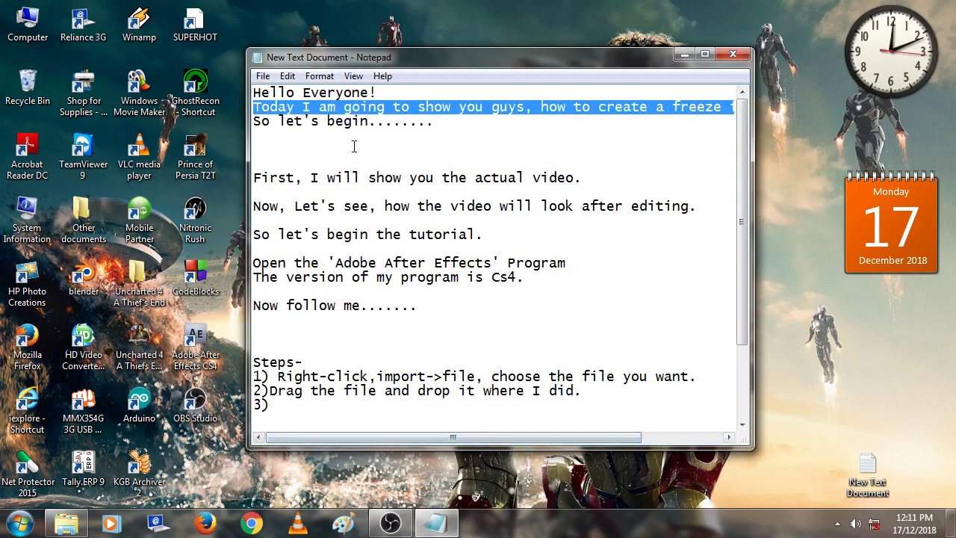
left_click_drag(435, 122, 263, 125)
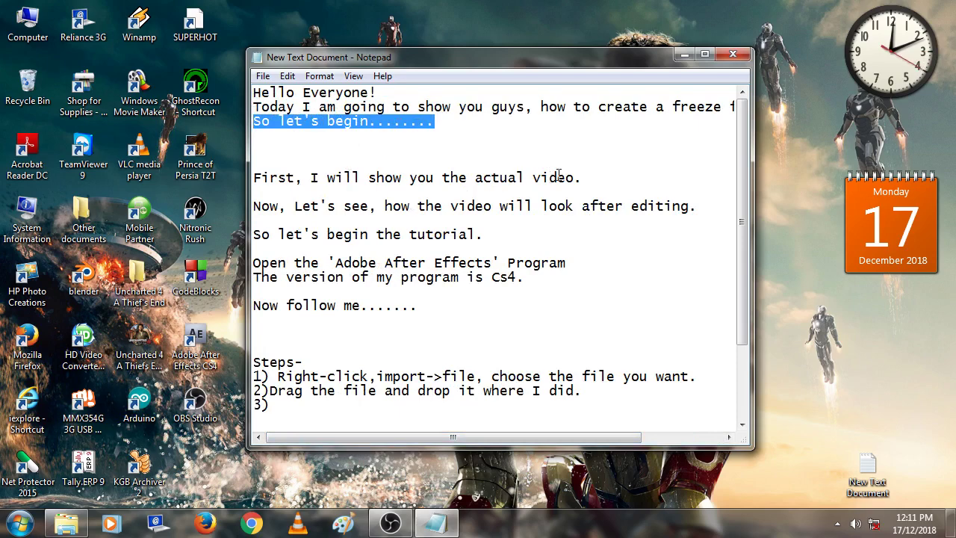
left_click_drag(581, 178, 392, 178)
left_click(581, 177)
left_click(252, 179, "shift")
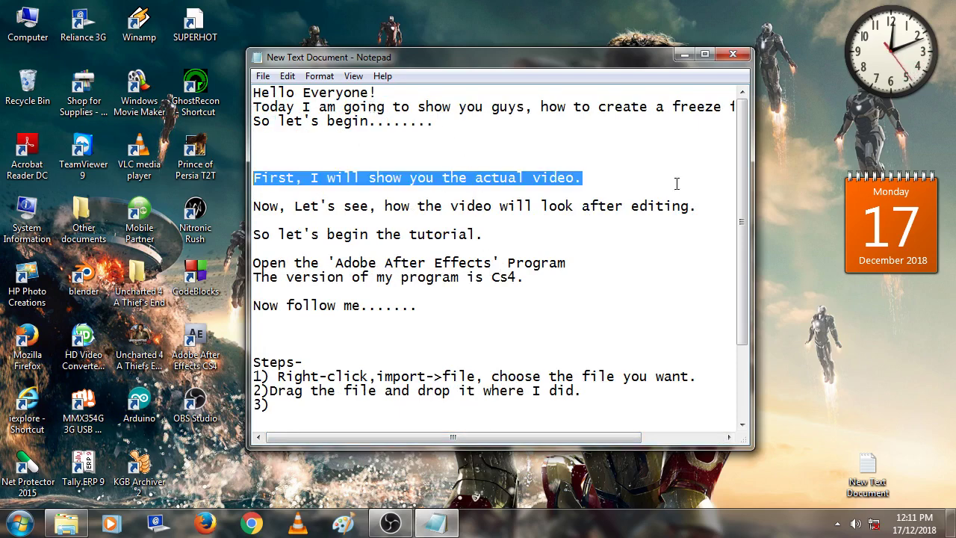
left_click(684, 55)
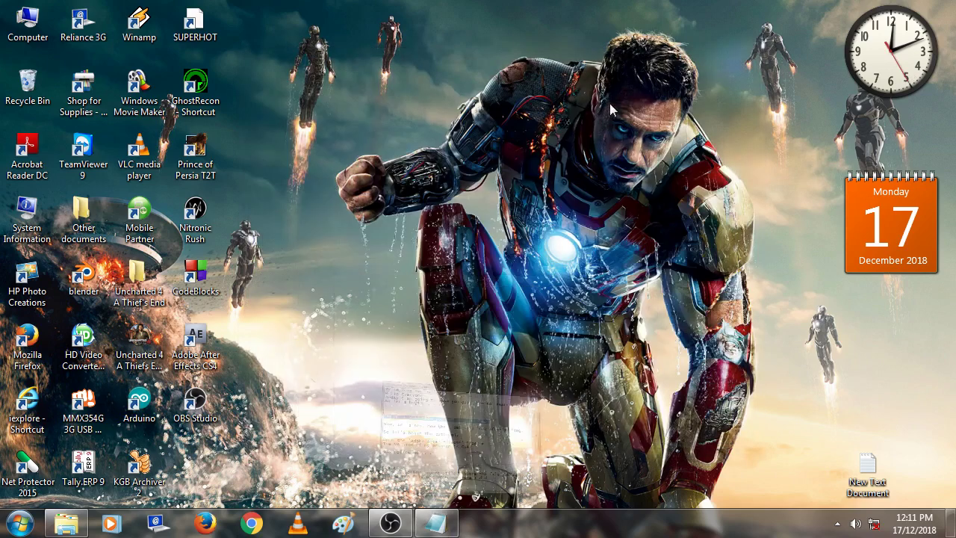
Browse Computer > Pictures > After Effects > My Projects > Freeze projects
double_click(34, 41)
left_click(65, 212)
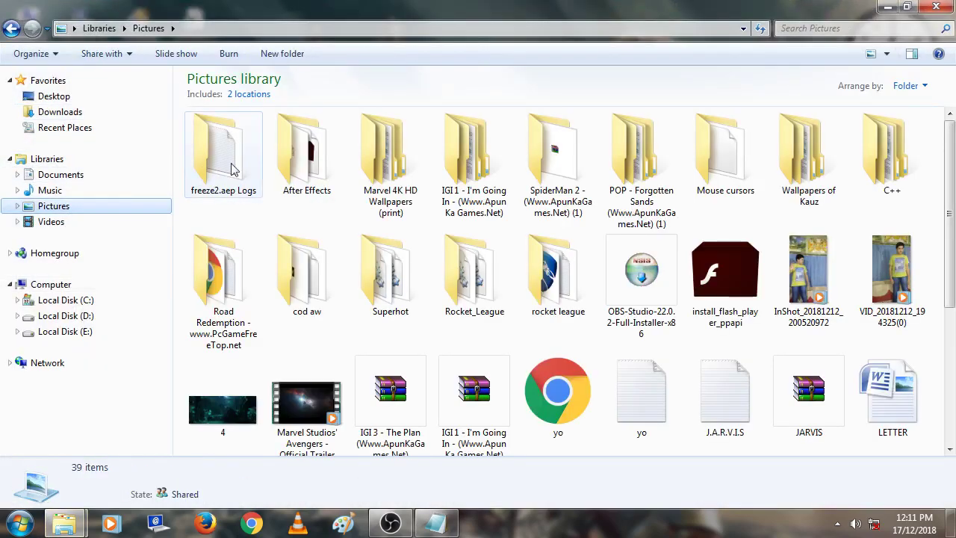
double_click(284, 165)
left_click(238, 168)
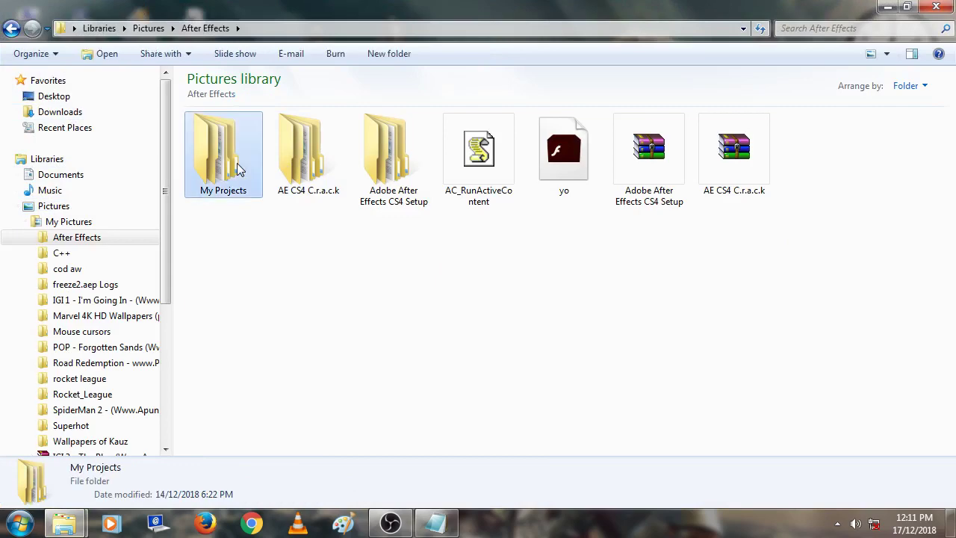
double_click(238, 168)
double_click(242, 166)
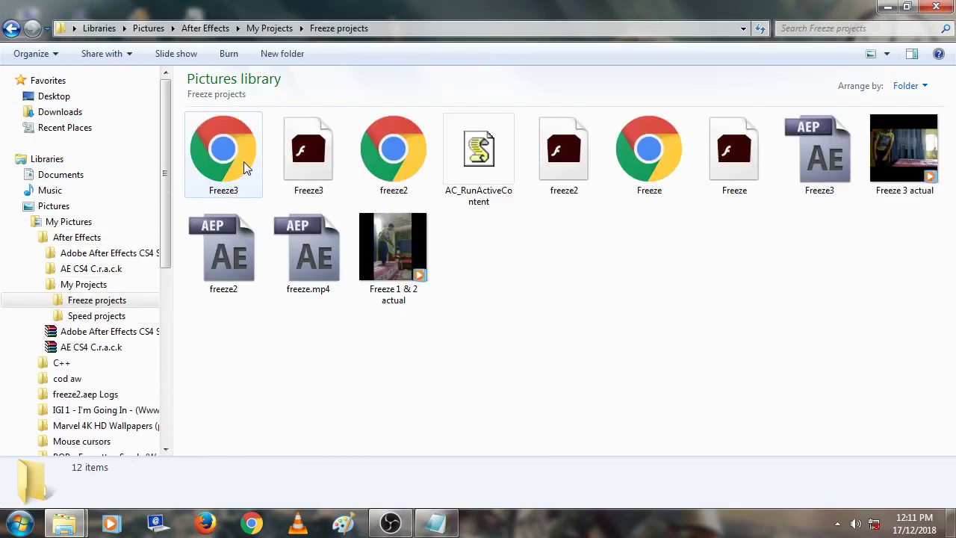
Play the Freeze 1 & 2 actual video, note the edited-video line, and open freeze2.aep
double_click(396, 239)
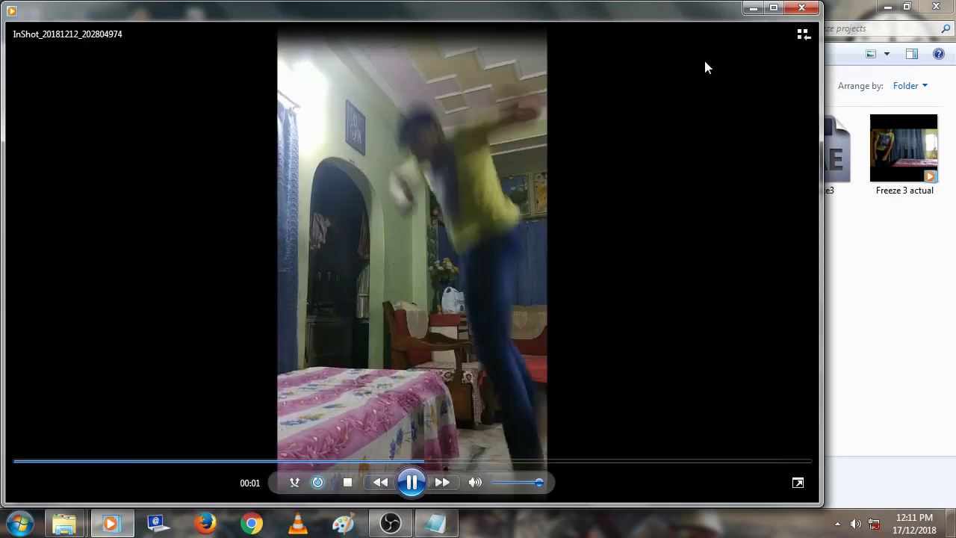
left_click(801, 7)
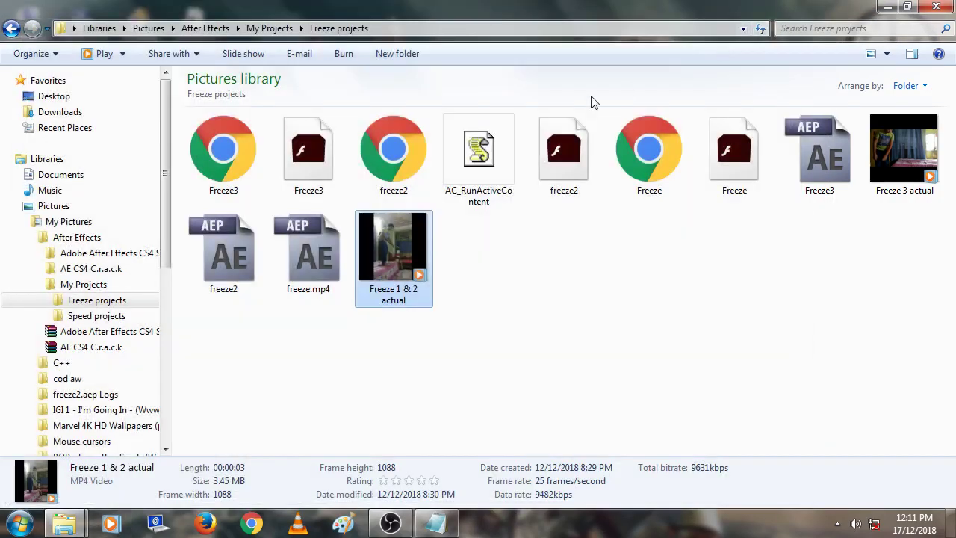
left_click(436, 522)
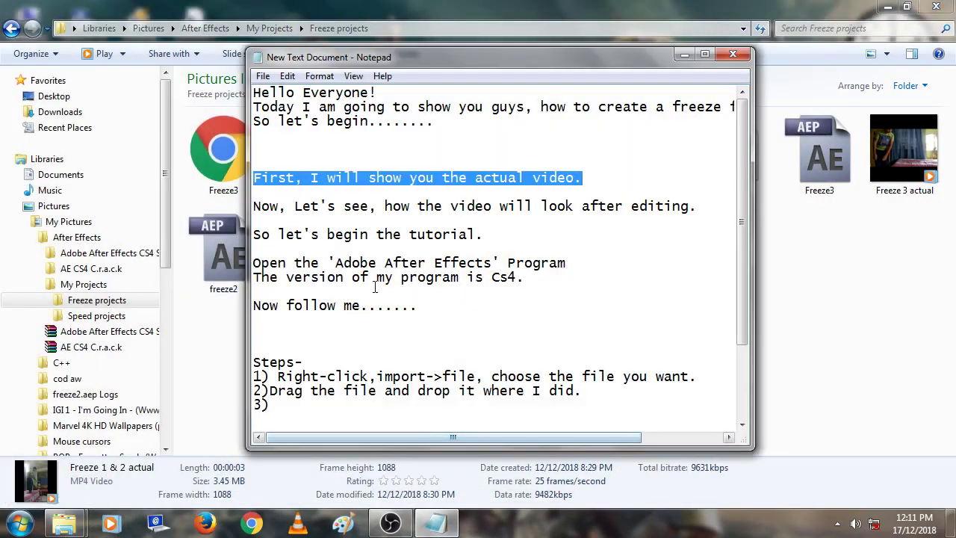
left_click_drag(255, 209, 378, 217)
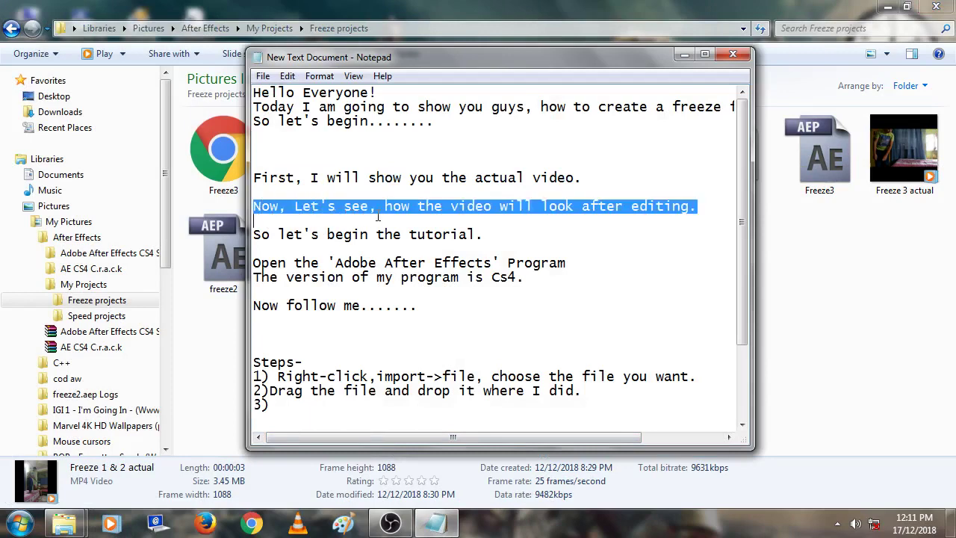
left_click(683, 57)
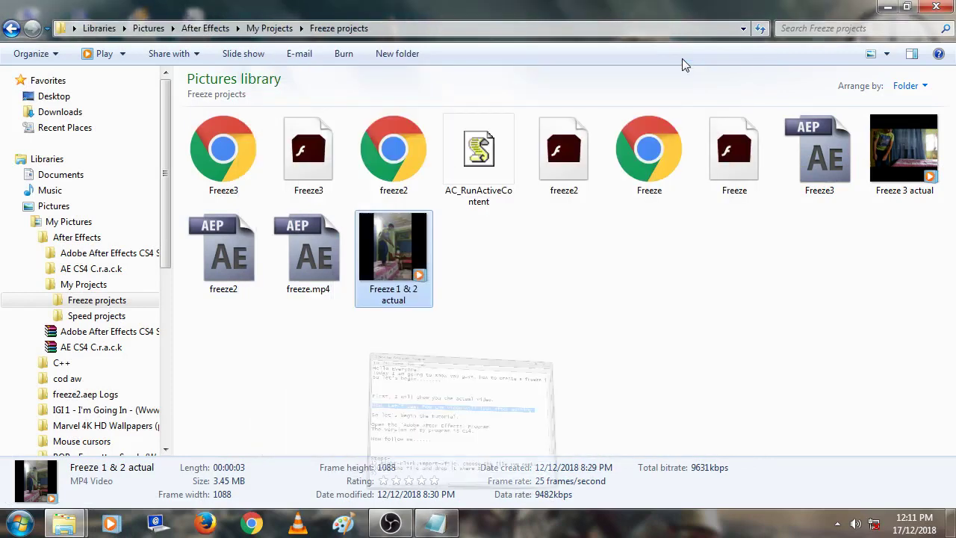
left_click(230, 234)
double_click(230, 236)
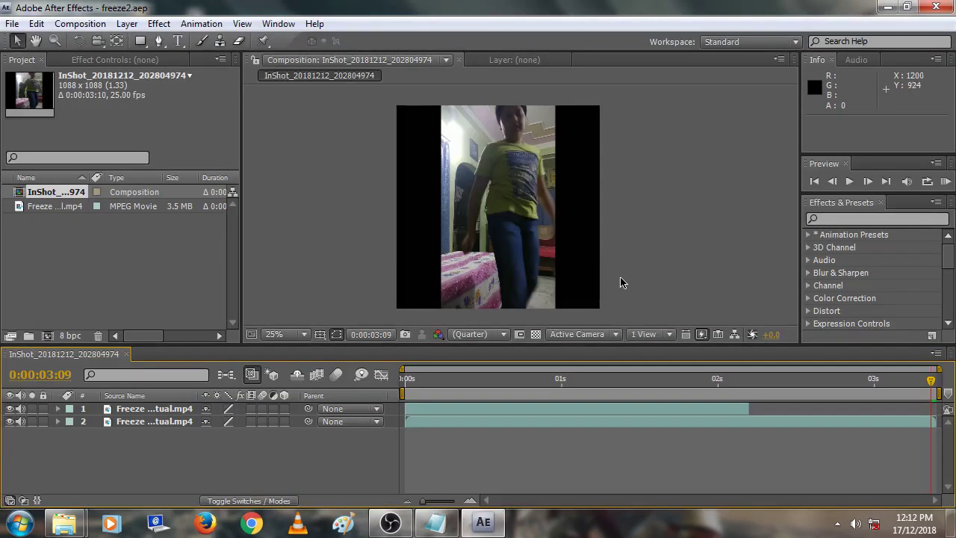
RAM-preview the freeze2 composition with numpad 0, then stop playback
key("KP_0")
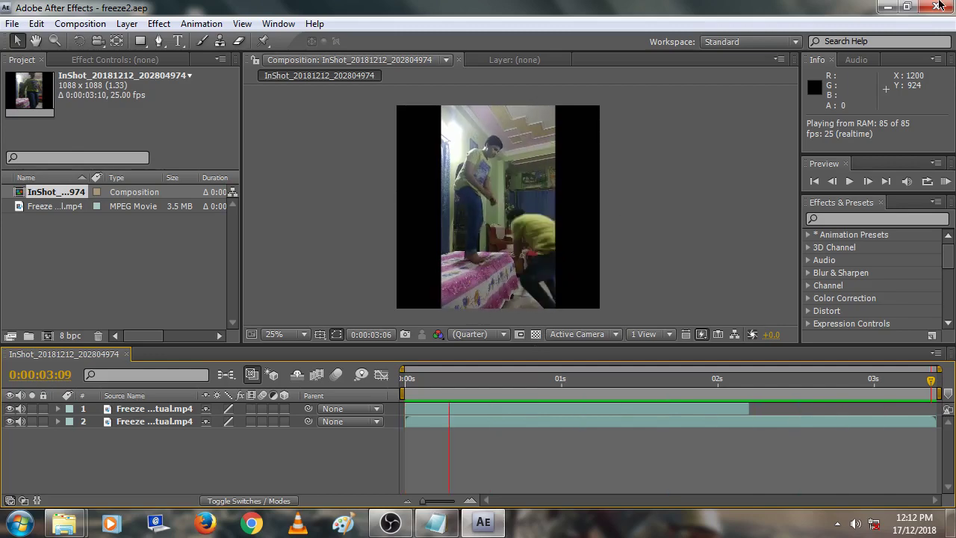
key("space")
Highlight the 'So let's begin the tutorial' and open-After-Effects lines, then show the desktop
left_click(436, 523)
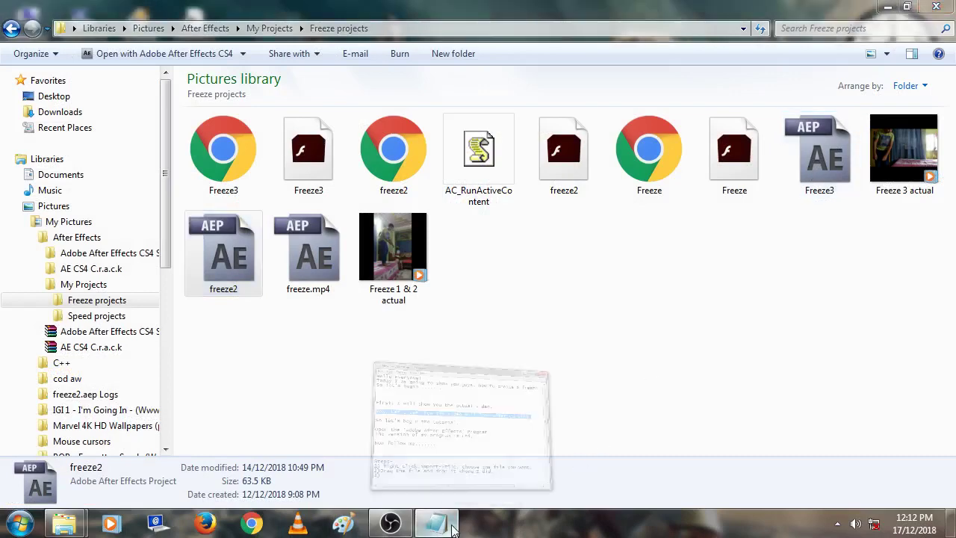
left_click_drag(491, 234, 226, 226)
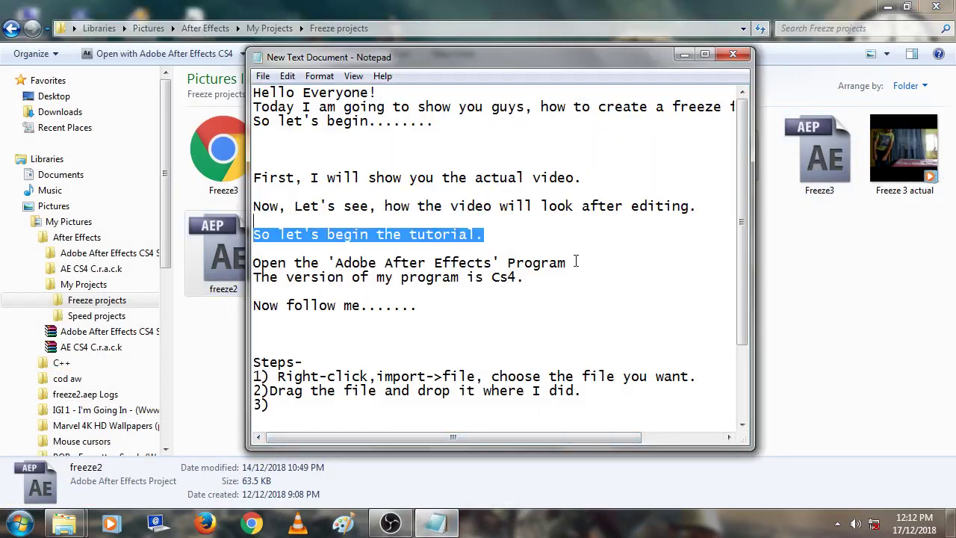
left_click_drag(575, 262, 263, 266)
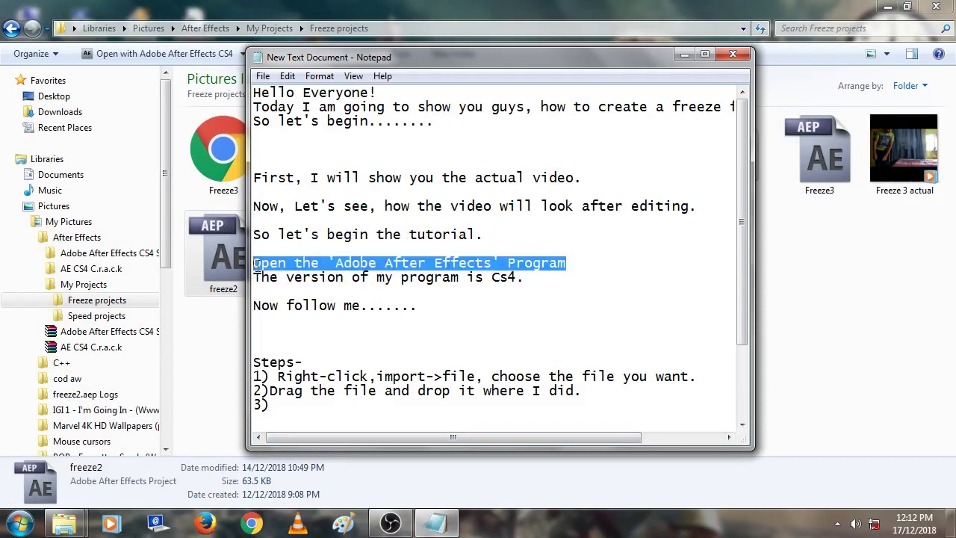
key("super+d")
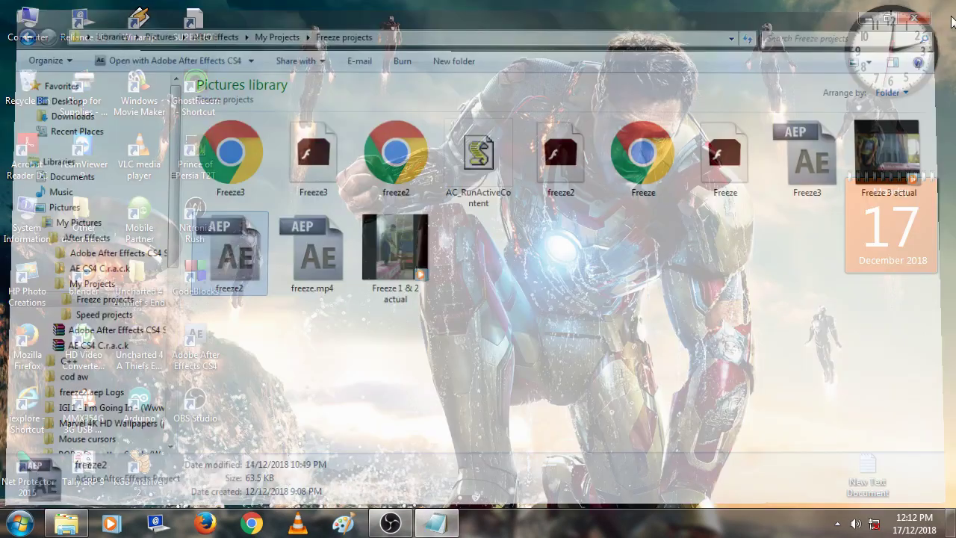
Launch After Effects CS4, highlight the Cs4 version line, and minimize the notes
double_click(208, 358)
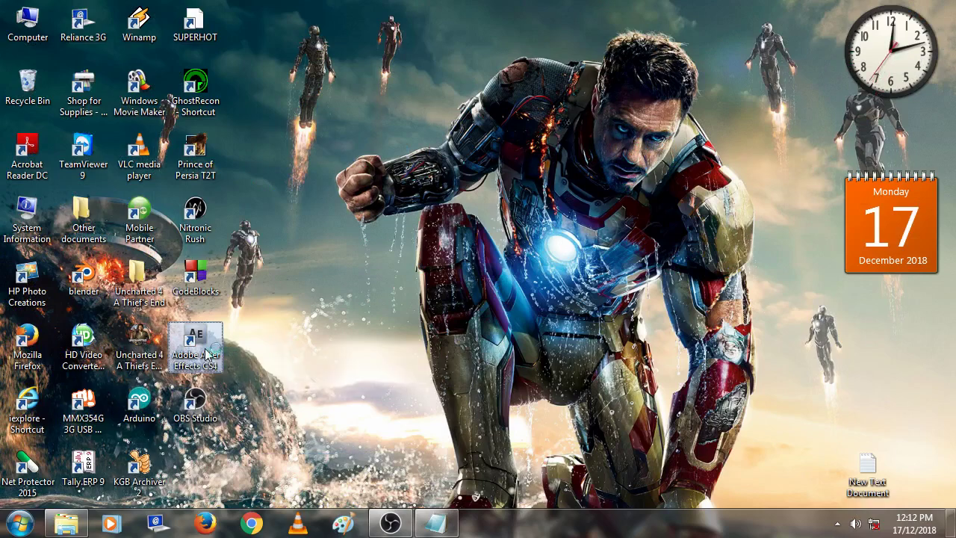
left_click(424, 527)
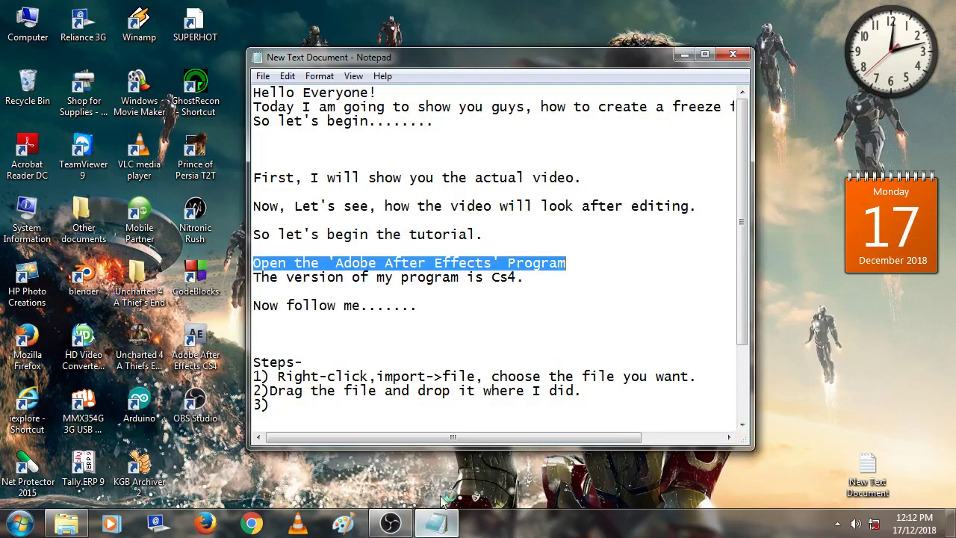
left_click(534, 278)
left_click_drag(526, 277, 253, 277)
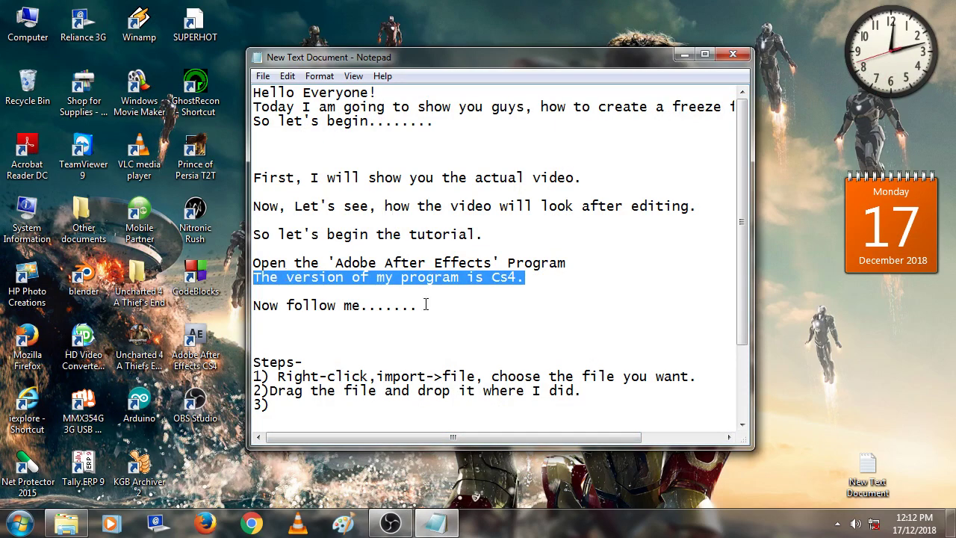
left_click(685, 54)
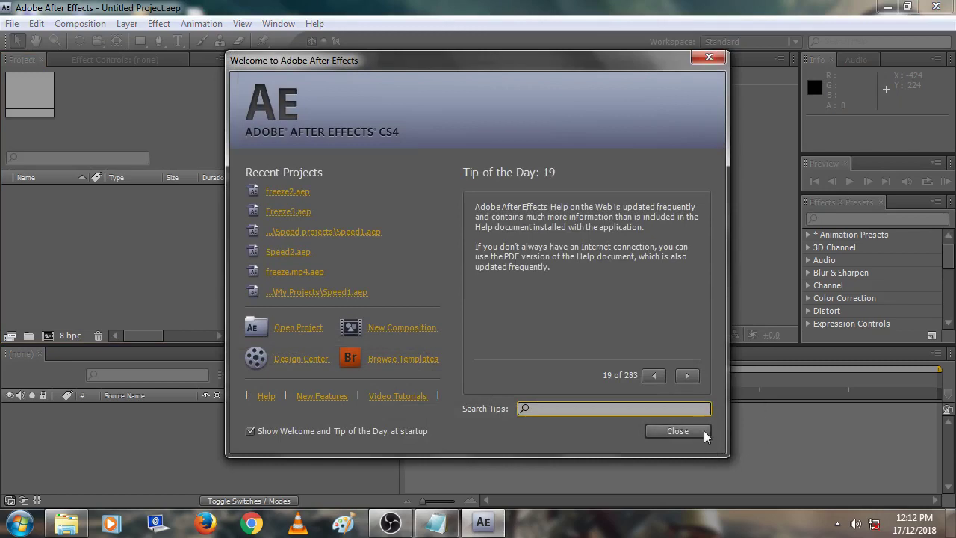
Close the Welcome screen and highlight the 'Now follow me' line and the Steps- heading
left_click(702, 430)
left_click(437, 522)
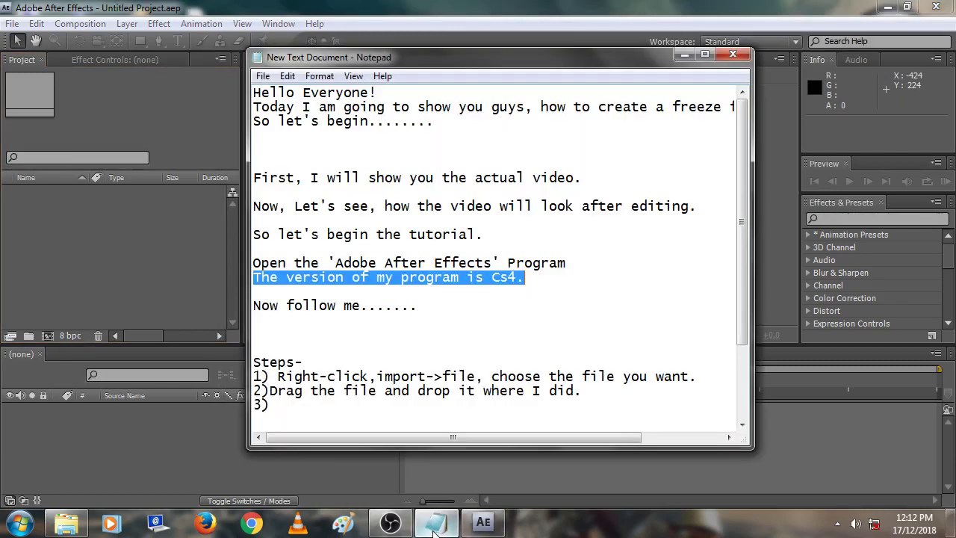
left_click_drag(418, 306, 266, 313)
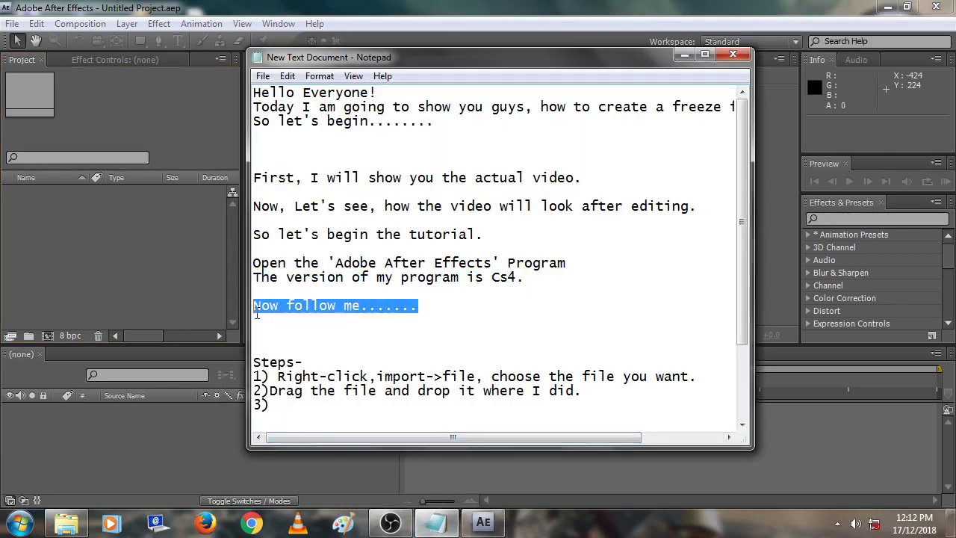
left_click_drag(304, 361, 262, 361)
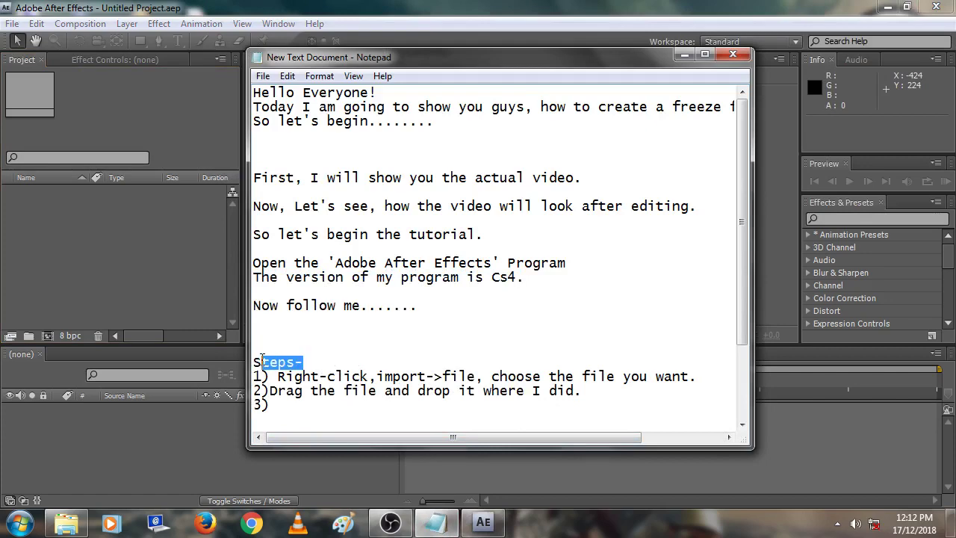
left_click(684, 55)
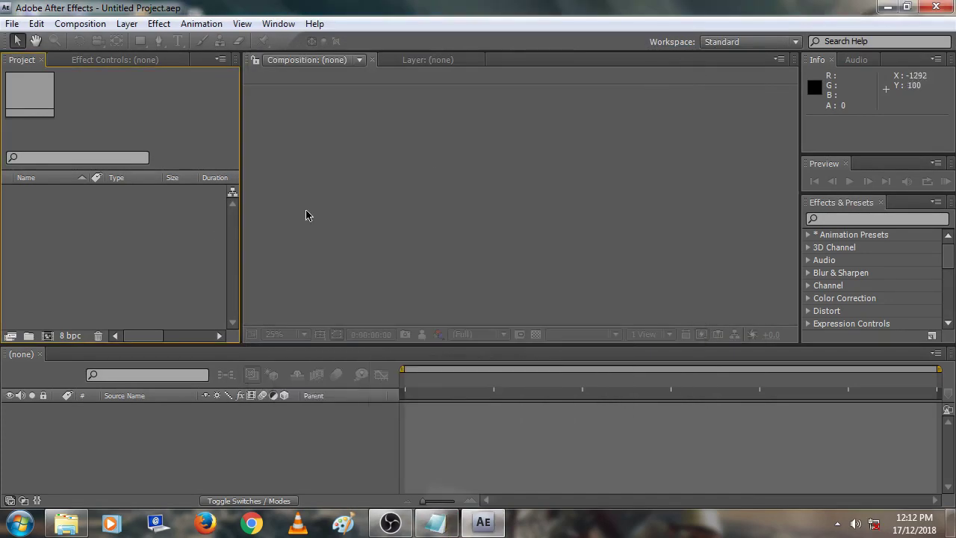
Import Freeze 1 & 2 actual.mp4 into the project, then highlight step 1 in the notes
right_click(129, 237)
mouse_move(200, 296)
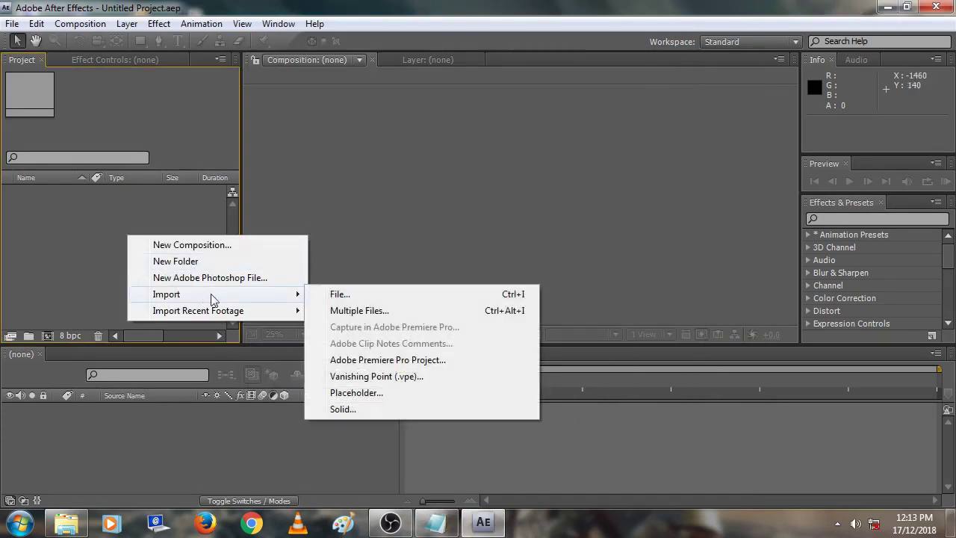
left_click(353, 295)
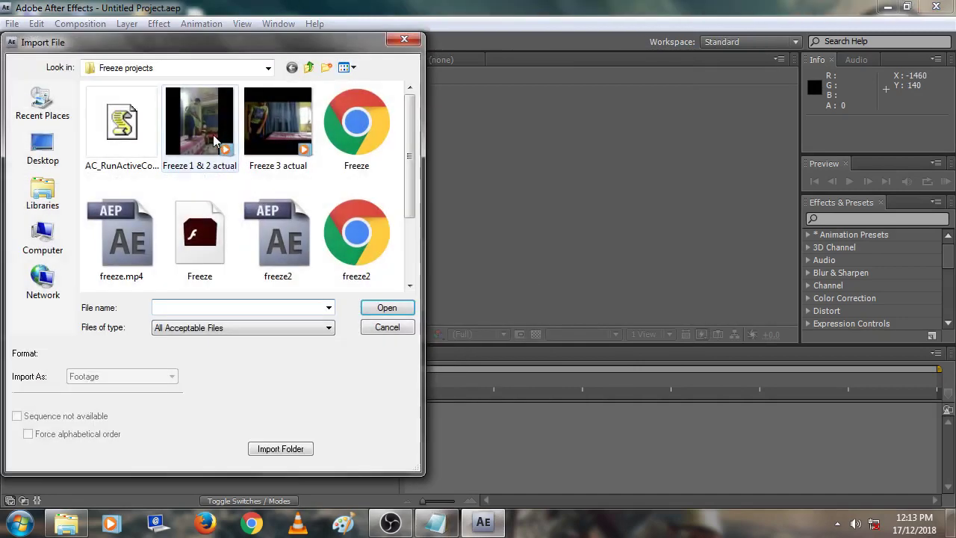
left_click(199, 125)
left_click(368, 307)
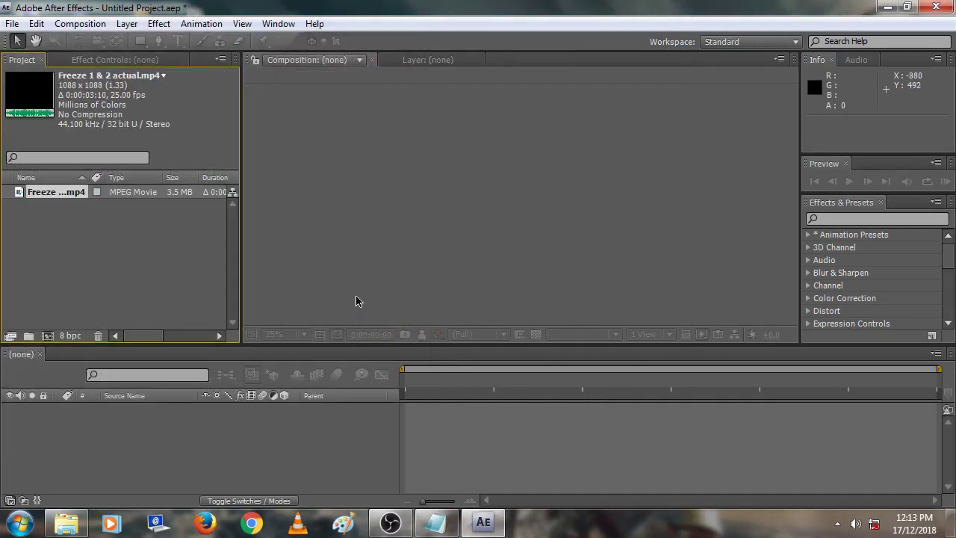
left_click(443, 527)
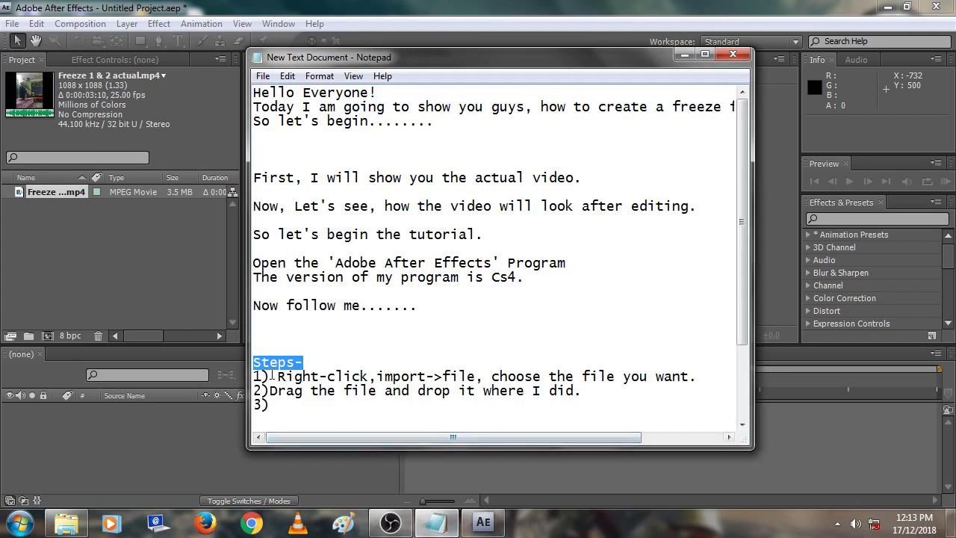
left_click_drag(253, 376, 685, 383)
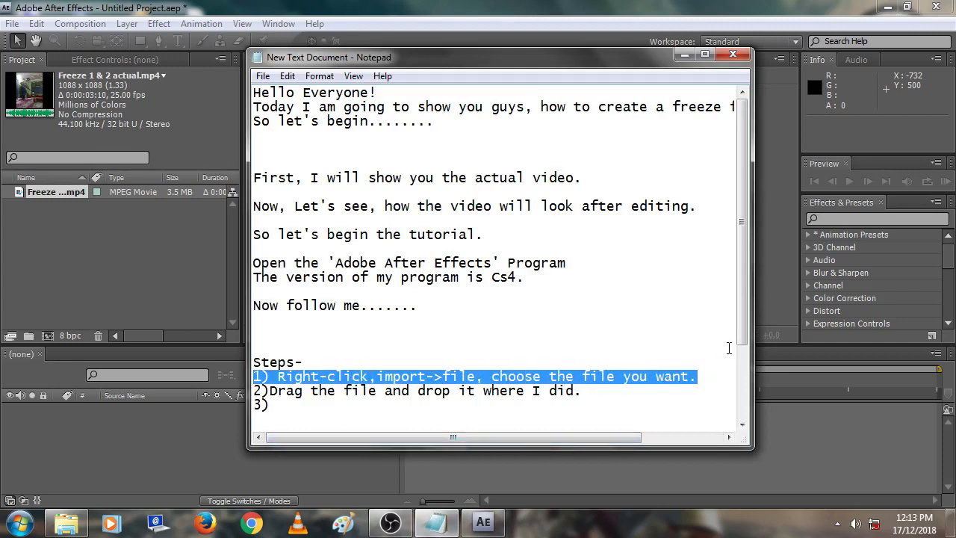
Drag the clip into the Timeline to make the composition, show Layer Name, and highlight step 2
left_click(684, 55)
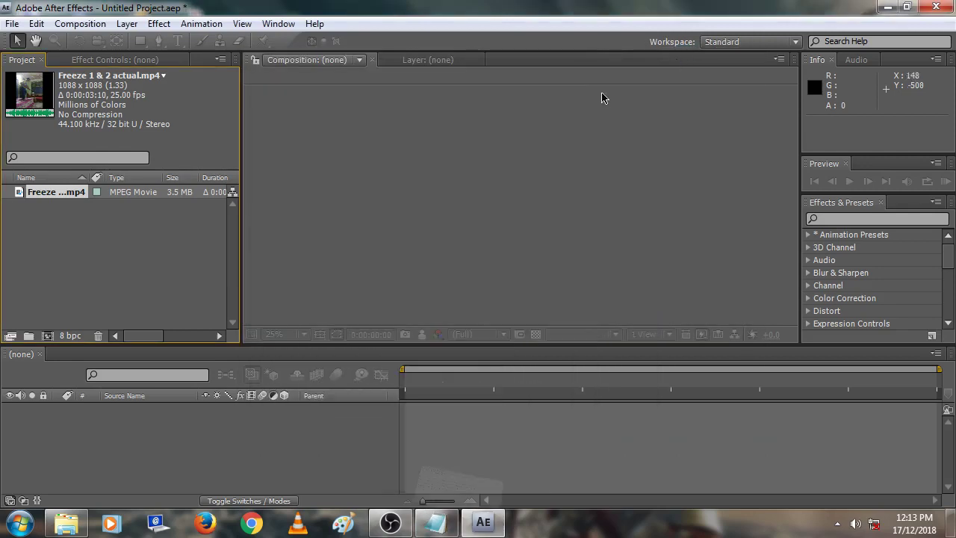
left_click_drag(54, 193, 80, 409)
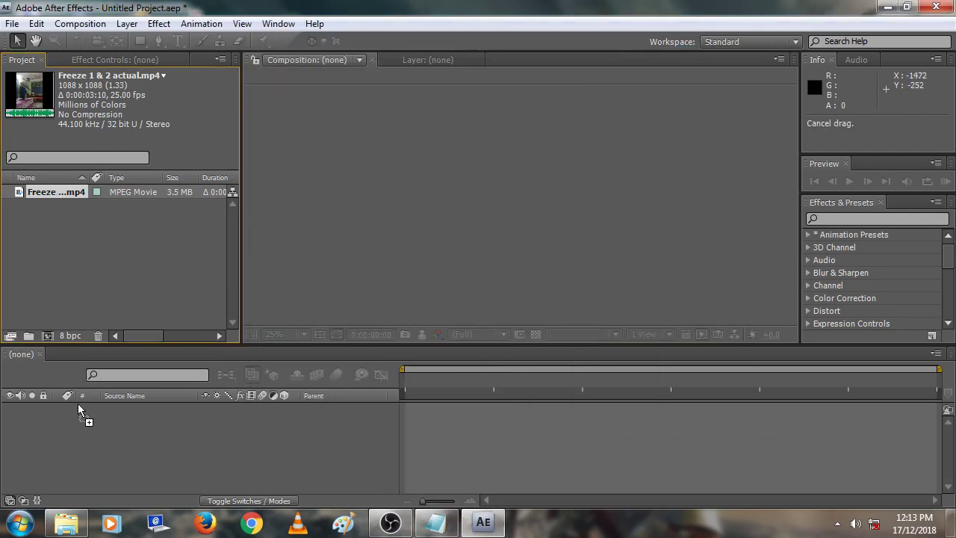
left_click(116, 396)
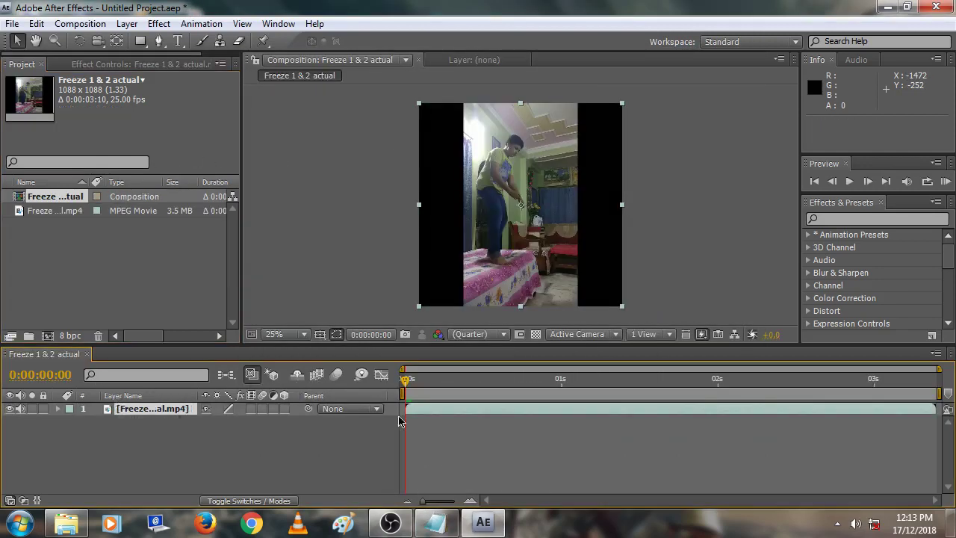
left_click(436, 522)
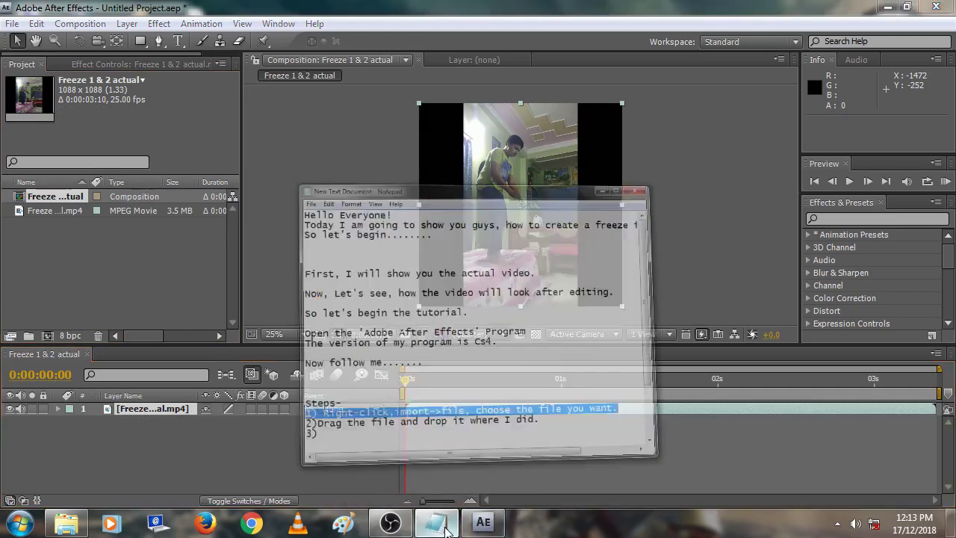
left_click_drag(584, 390, 266, 400)
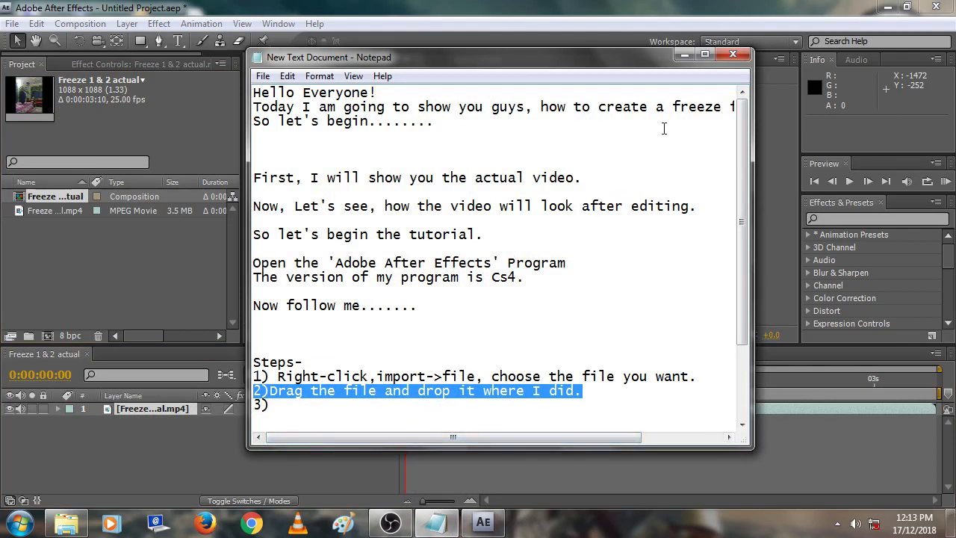
left_click(684, 55)
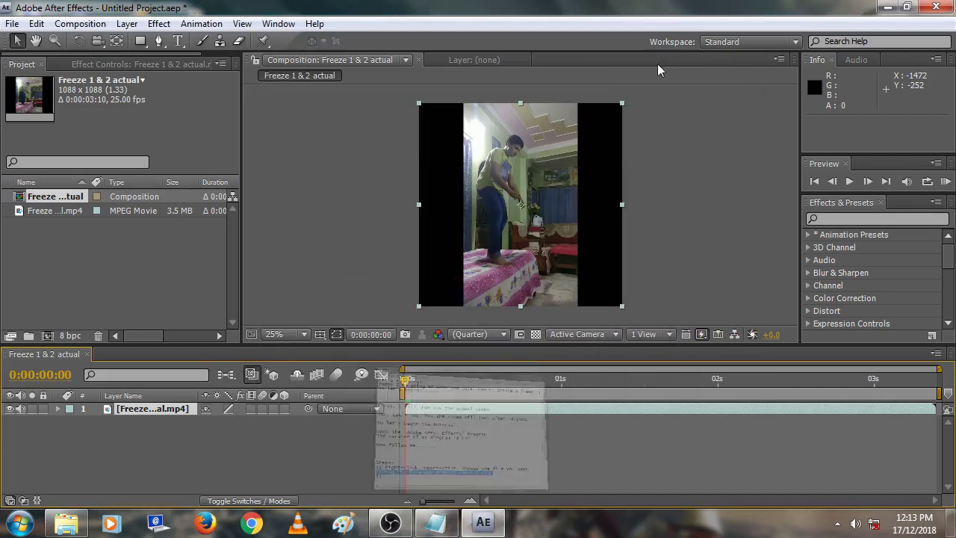
Duplicate the clip layer with Ctrl+D and place the caret at step 3 in the notes
left_click(134, 409)
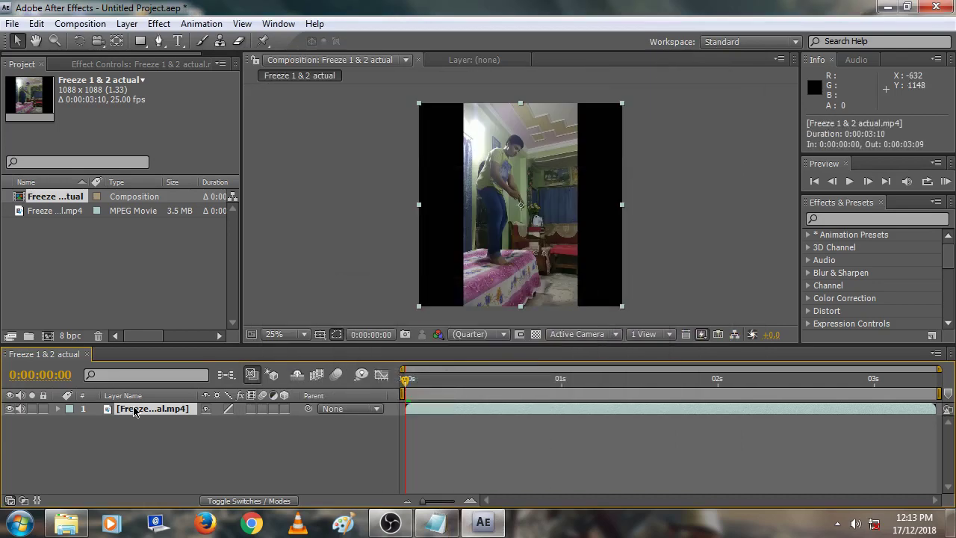
key("ctrl+d")
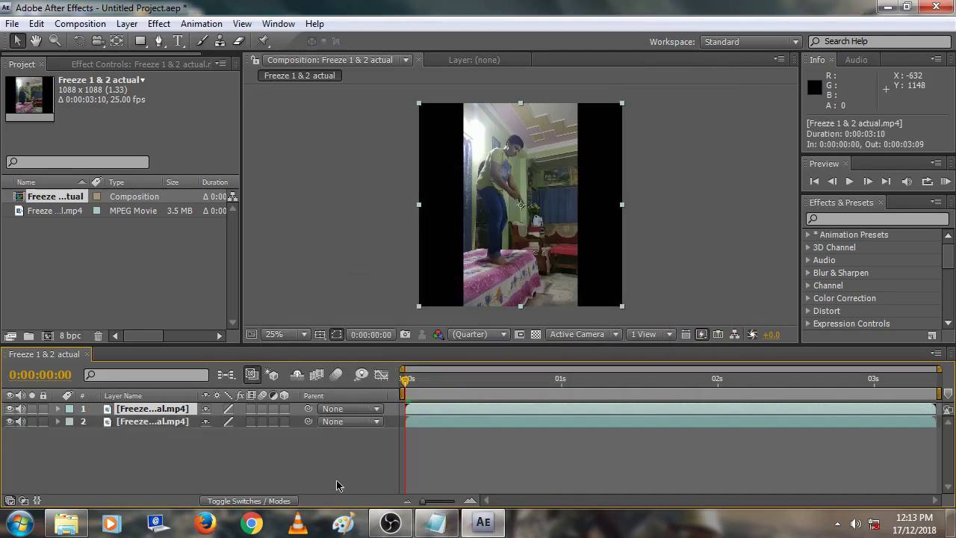
left_click(436, 522)
left_click(354, 404)
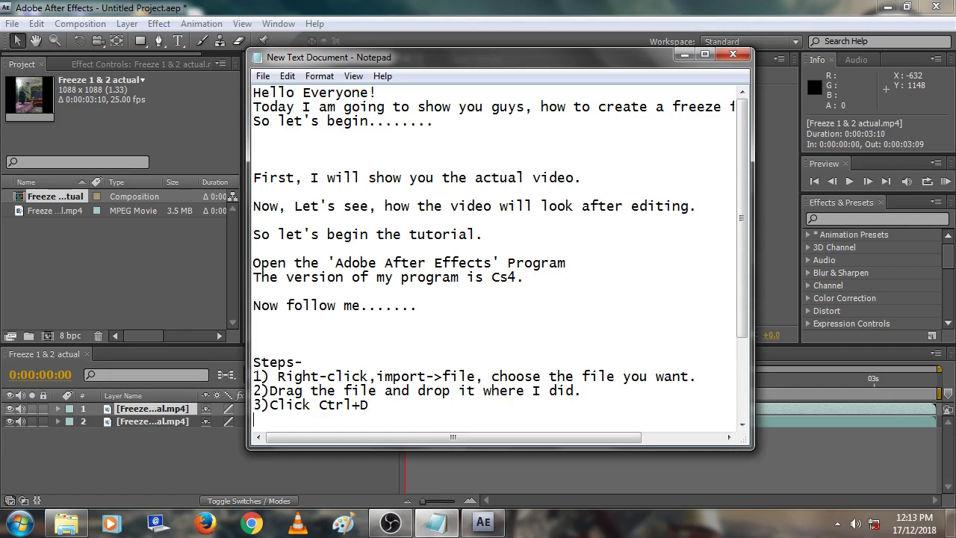
Add a new '4)' line below step 3, then minimize Notepad
key("Return")
key("Return")
key("Return")
type("4)")
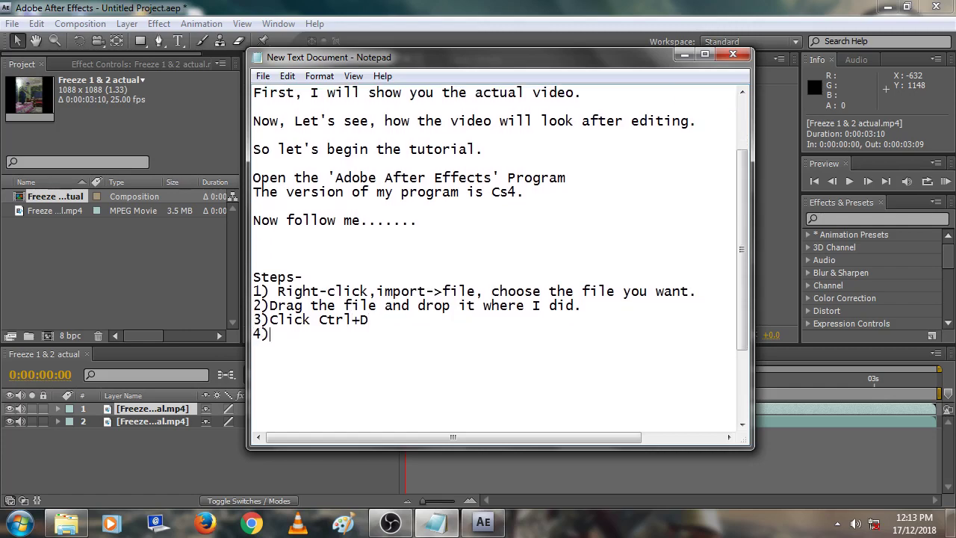
left_click(684, 54)
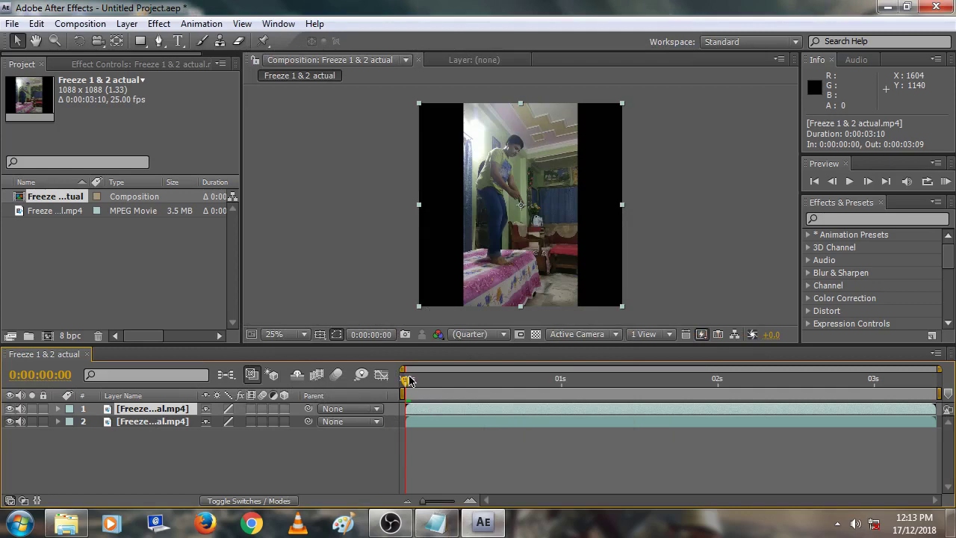
Drag the Current Time Indicator to 0:00:02:05, then bring the notes back up
left_click_drag(408, 381, 749, 394)
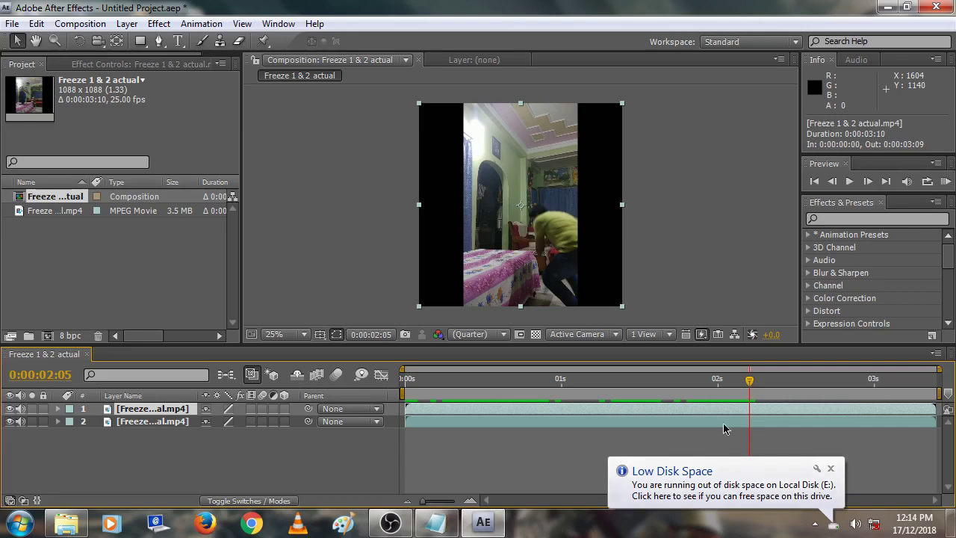
left_click(436, 523)
Finish step 4 on choosing the freeze part, add step 5 about the Current time indicator, and highlight both
left_click(830, 469)
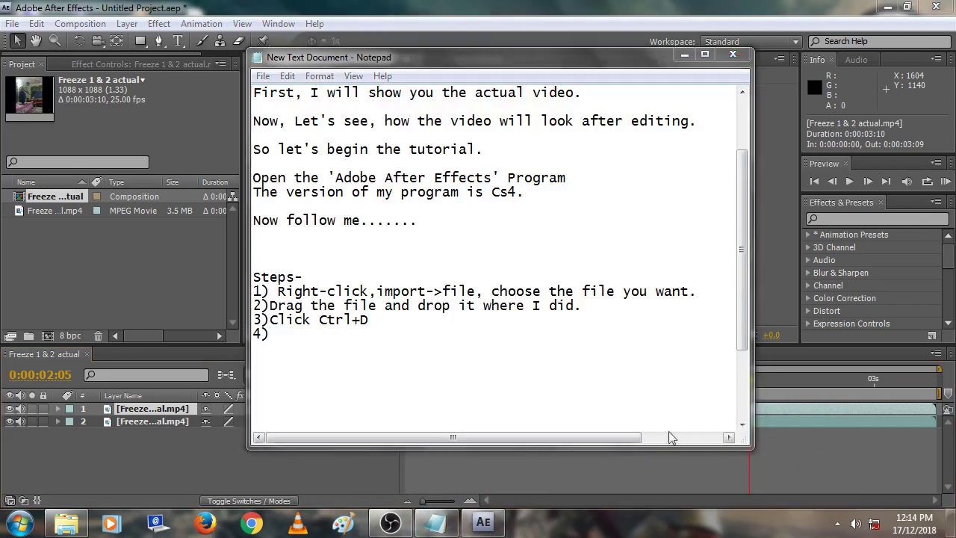
left_click(349, 343)
type("Choose the part from the vid")
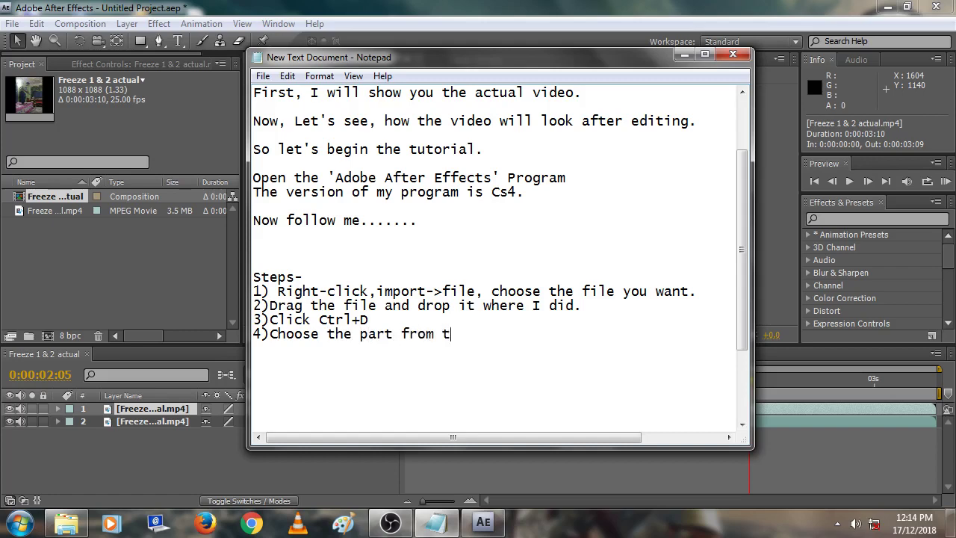
type("eo")
type(" where")
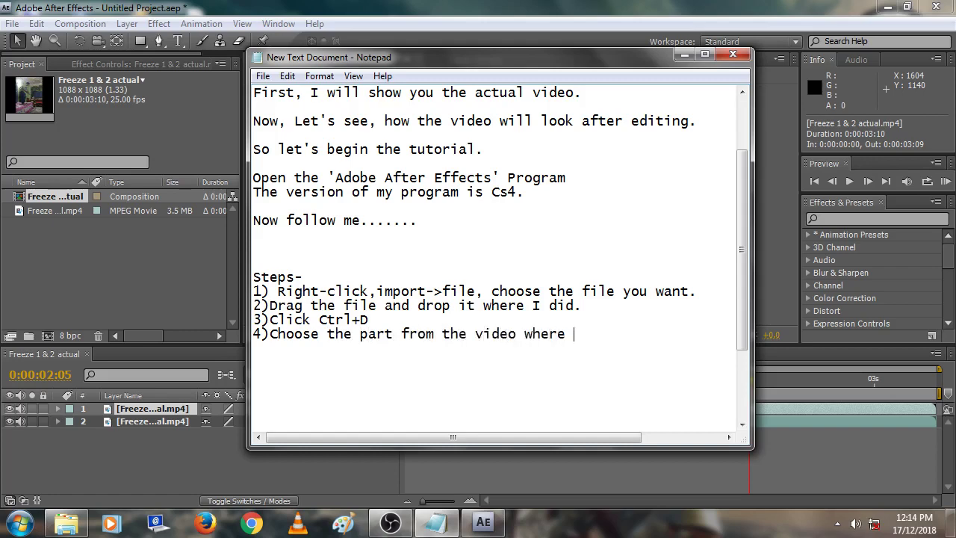
type(" you w")
type("ant to ")
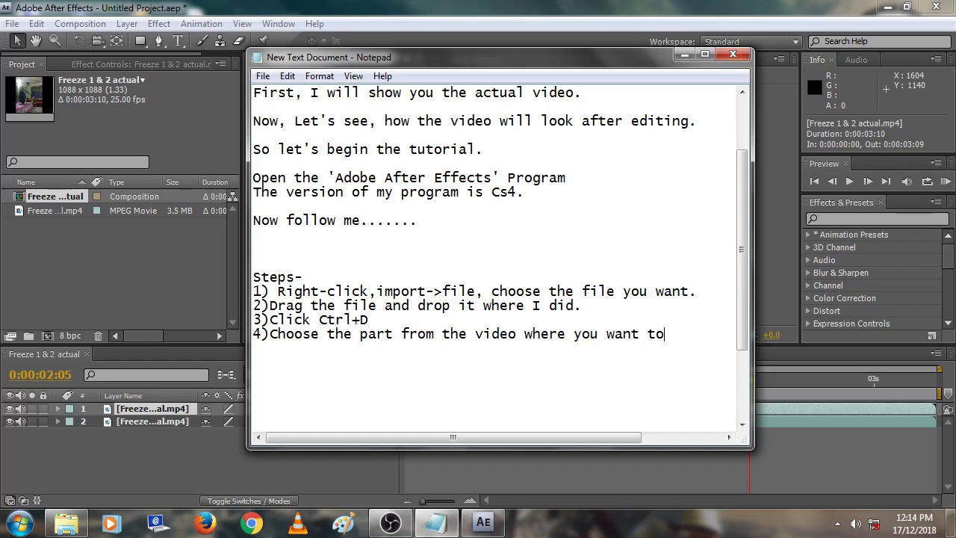
type("free")
type("ze.")
key("Return")
type("5")
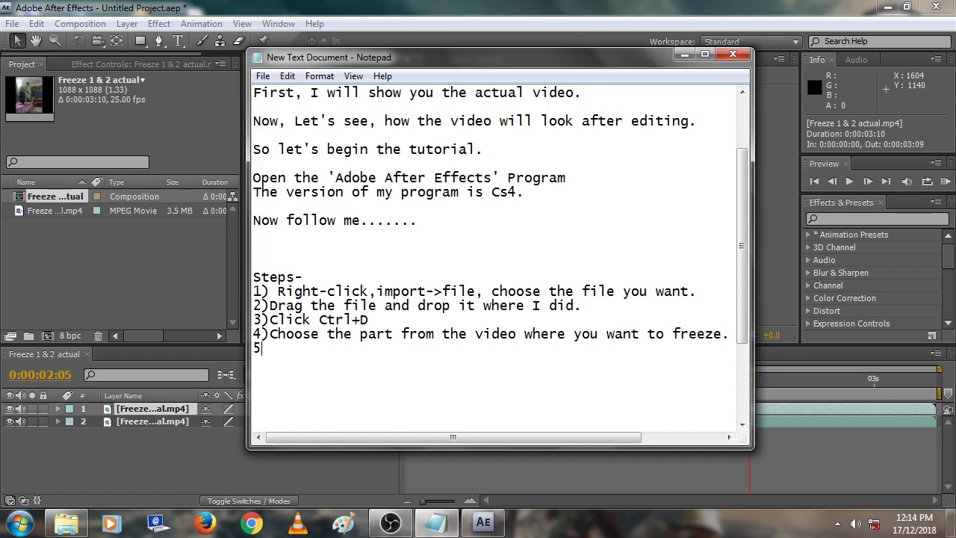
type(")")
type("Take ")
type("the 'C")
type("urrent")
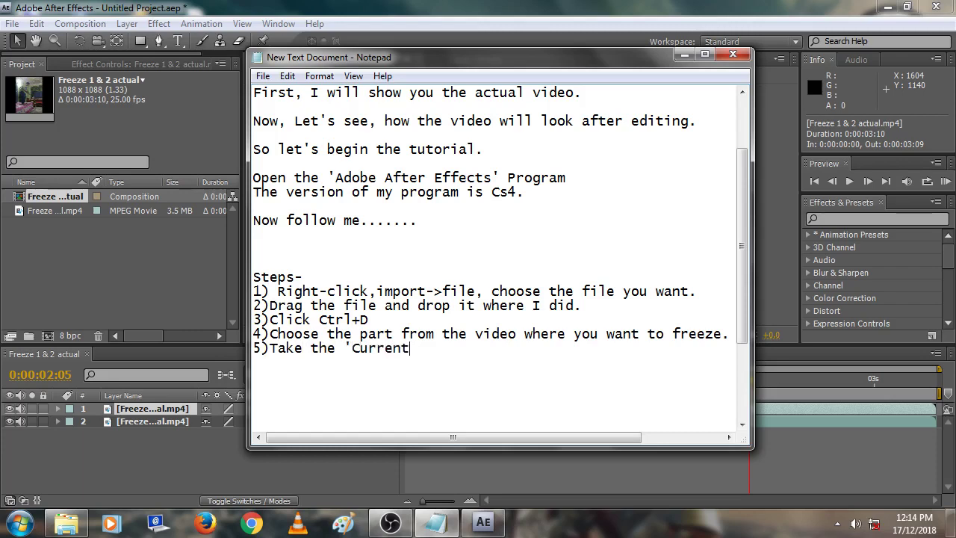
type(" time i")
type("ndicat")
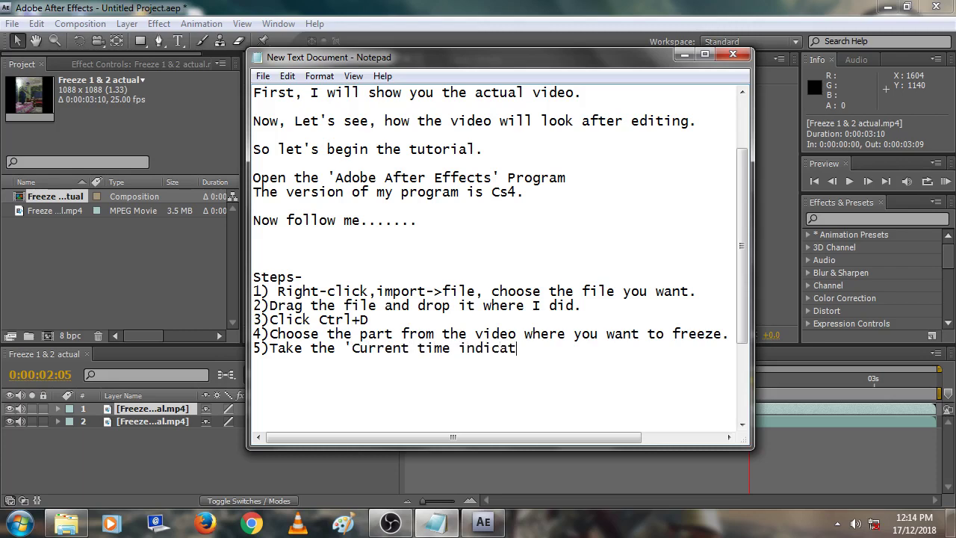
type("or' ")
type("on that ")
type("part.")
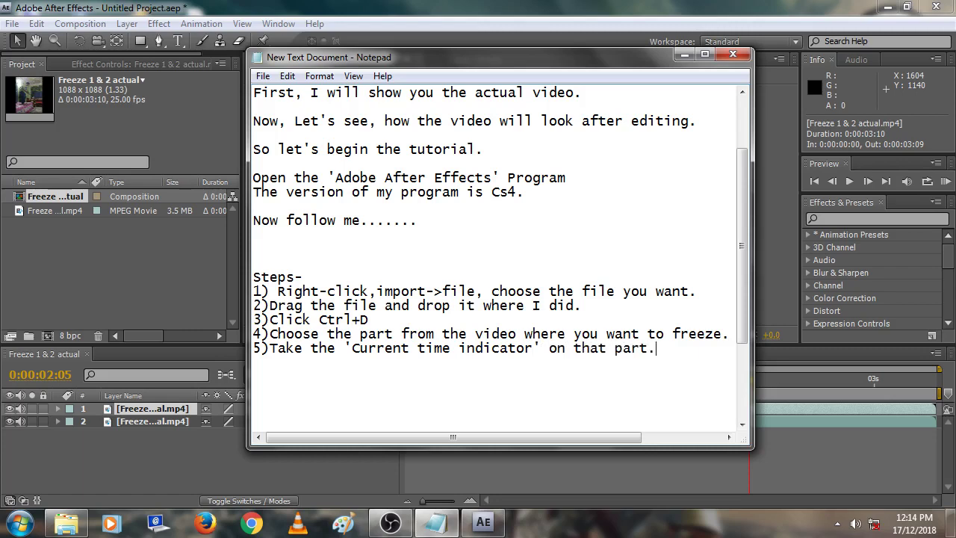
key("Return")
mouse_move(254, 334)
left_mouse_down()
mouse_move(302, 348)
mouse_move(734, 349)
left_mouse_up()
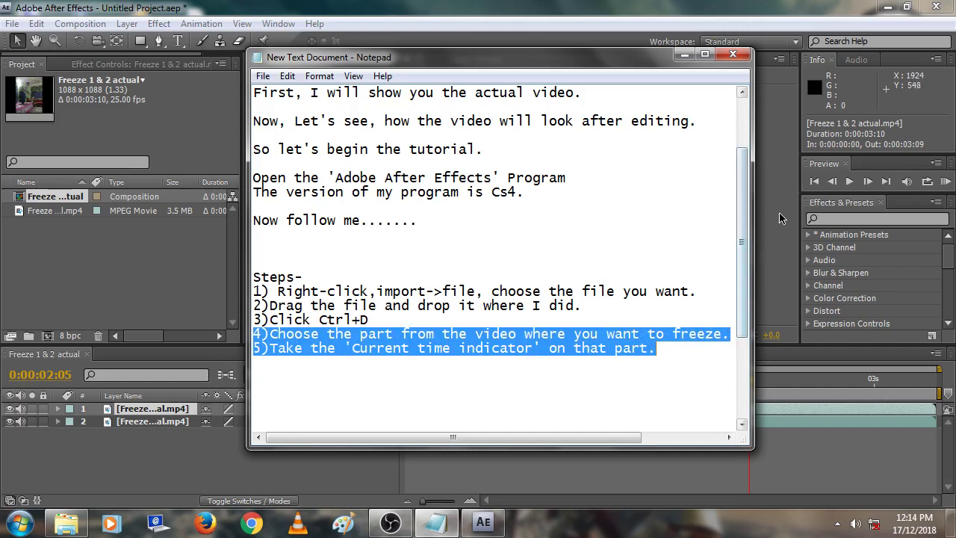
Apply Time > Freeze Frame to the top video layer, holding it at 0:00:02:05
left_click(685, 56)
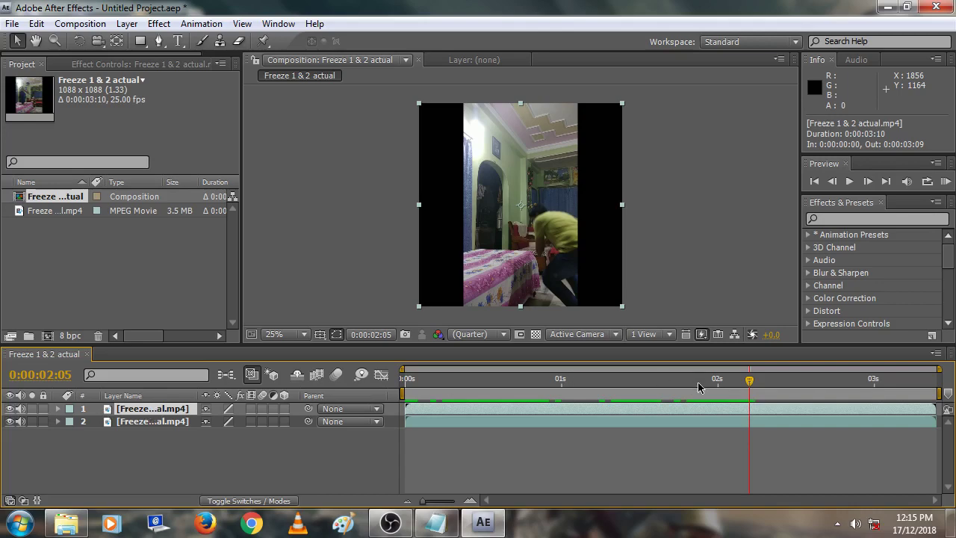
right_click(751, 415)
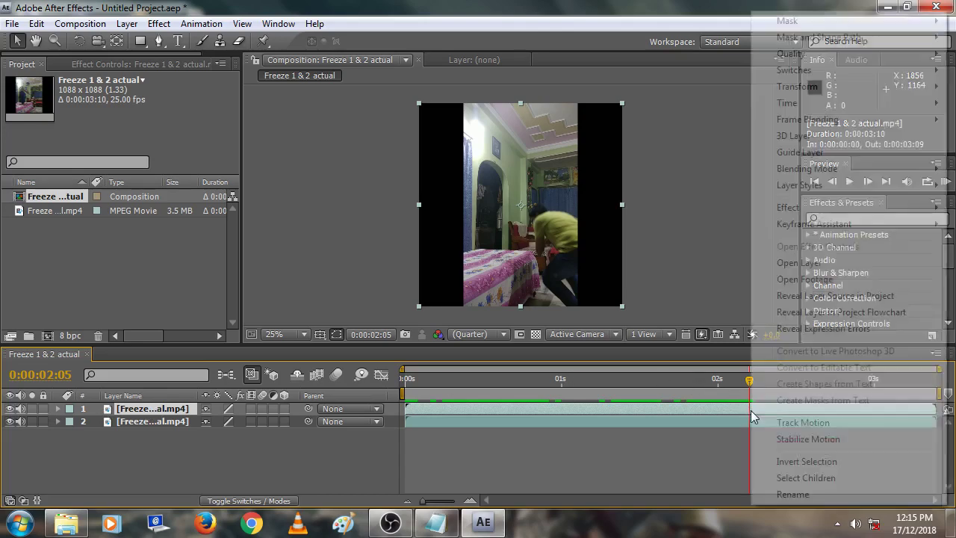
mouse_move(834, 109)
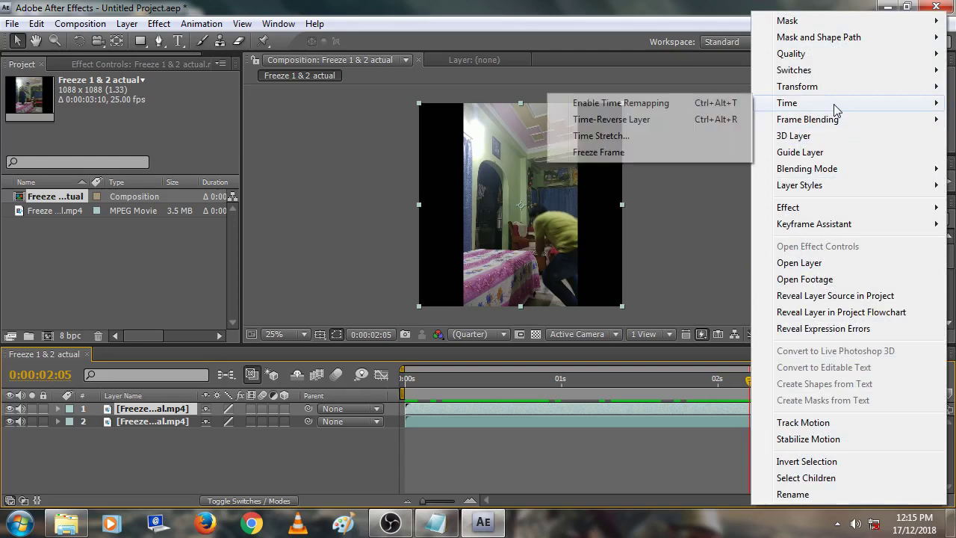
left_click(690, 155)
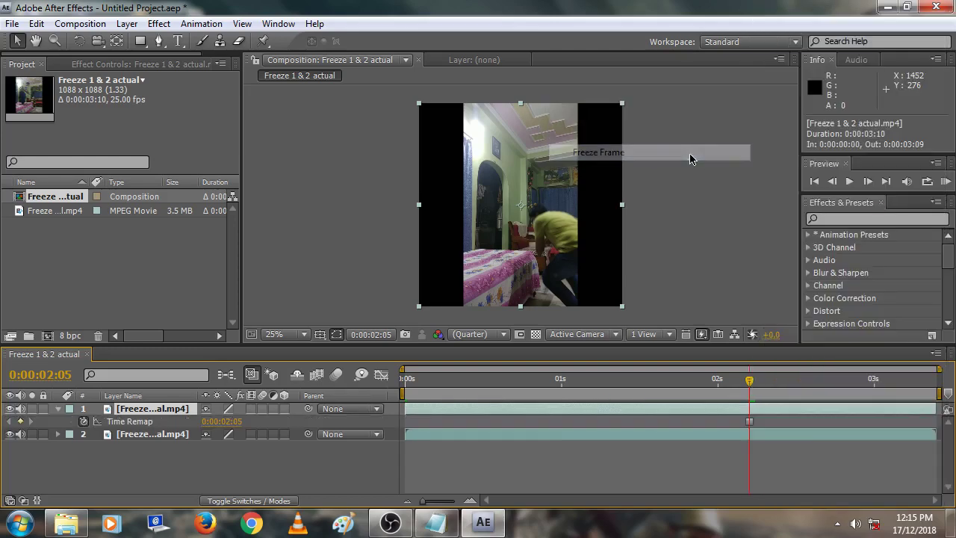
Add step 6, 'Right-click on it,Time-> Freeze frame', start a 7) line, and highlight step 6
mouse_move(499, 521)
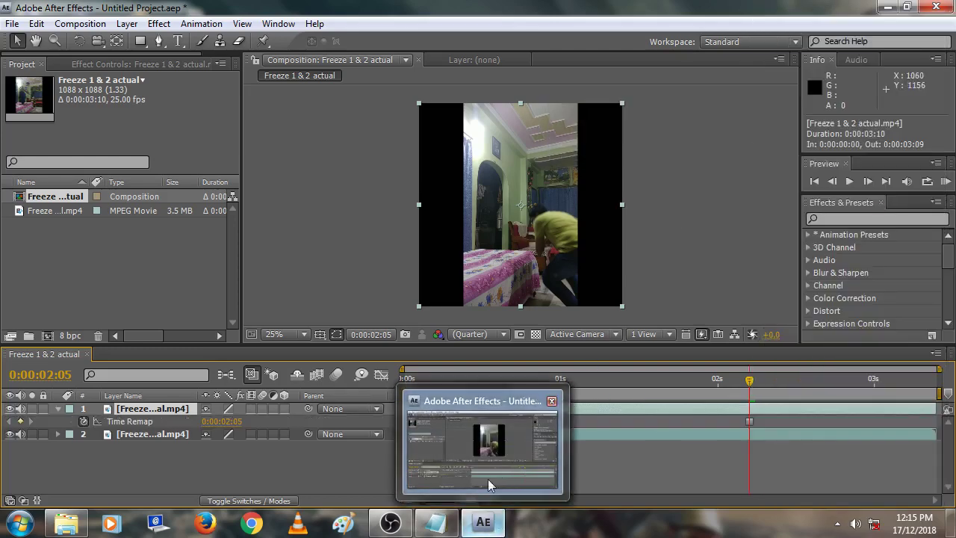
left_click(436, 523)
left_click(437, 375)
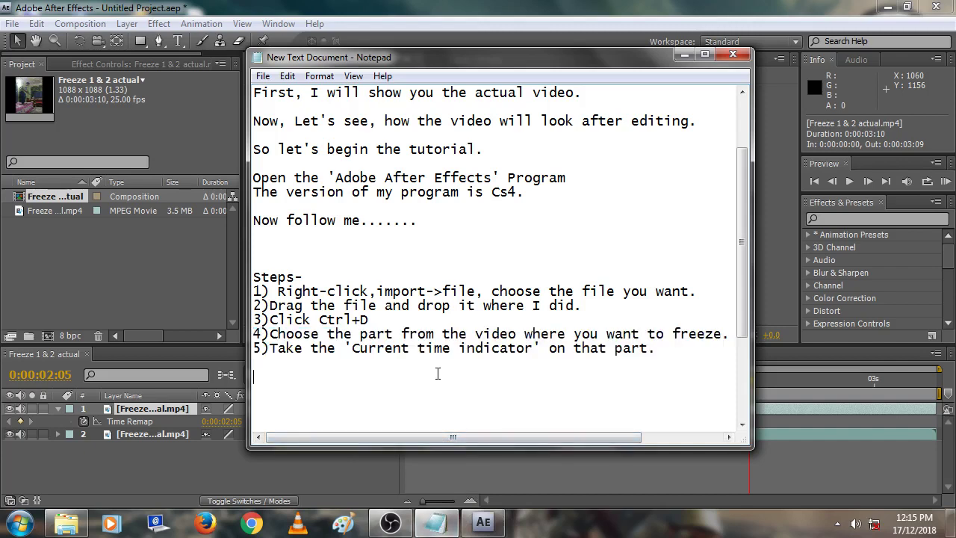
type("6")
type(")")
type("Right")
type("-cli")
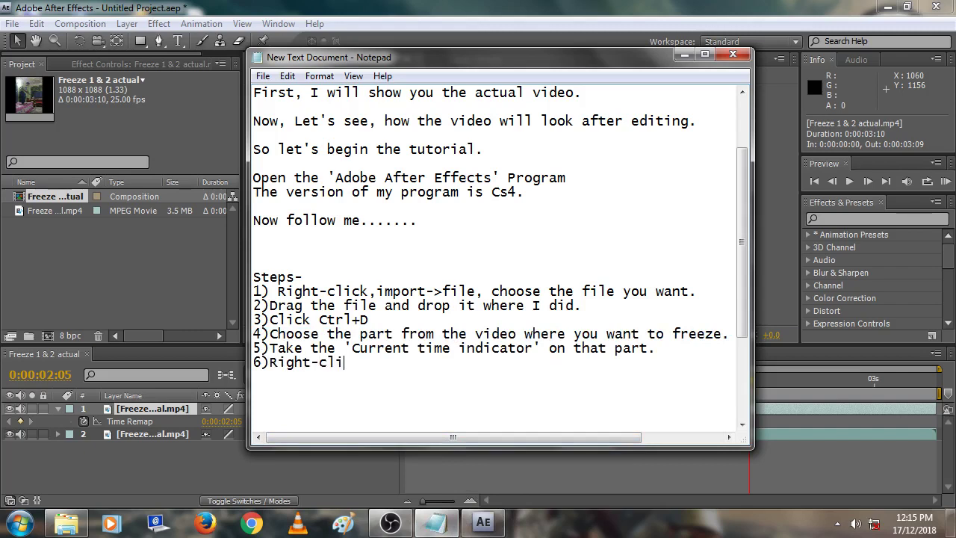
type("ck on i")
type("t,")
type("Time-> ")
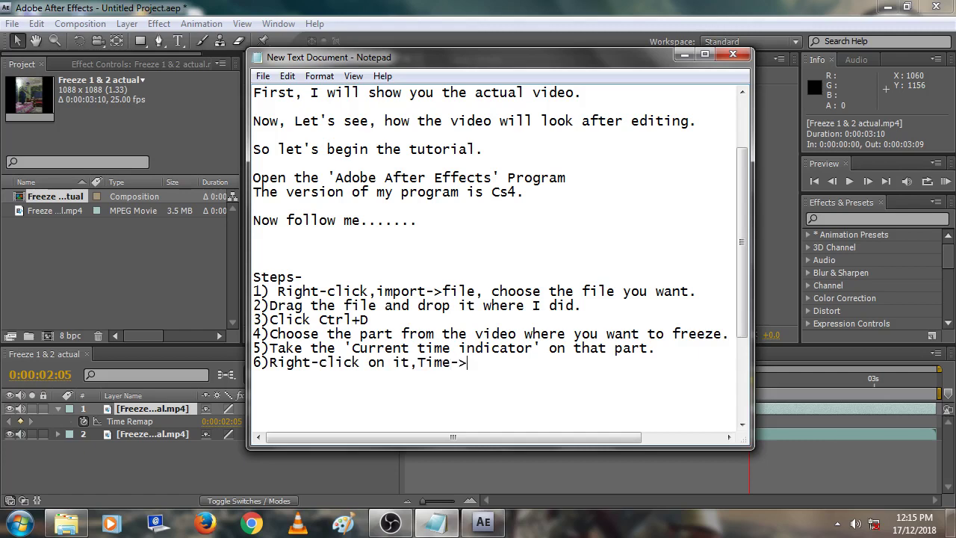
type("Freez")
type("e frame.")
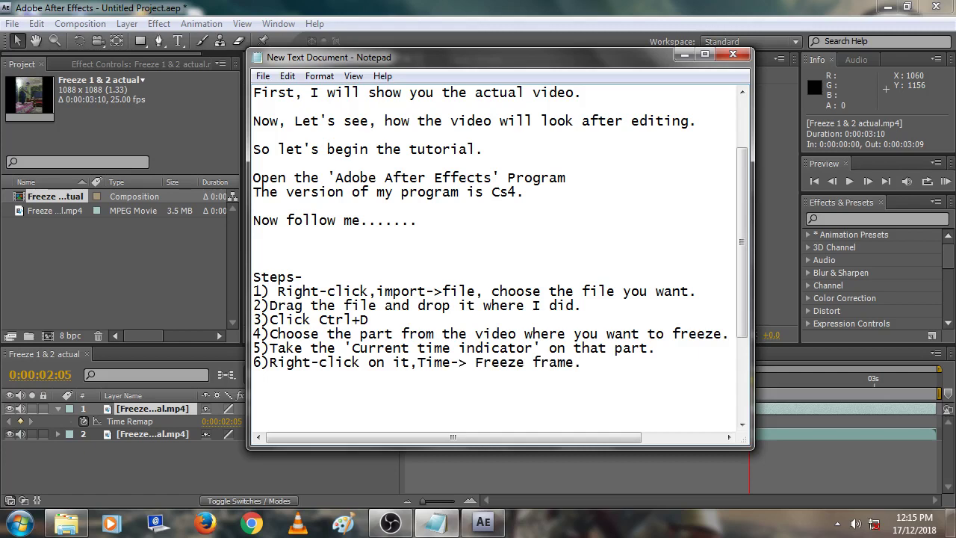
key("Return")
type("7")
type(")")
left_click_drag(581, 361, 253, 361)
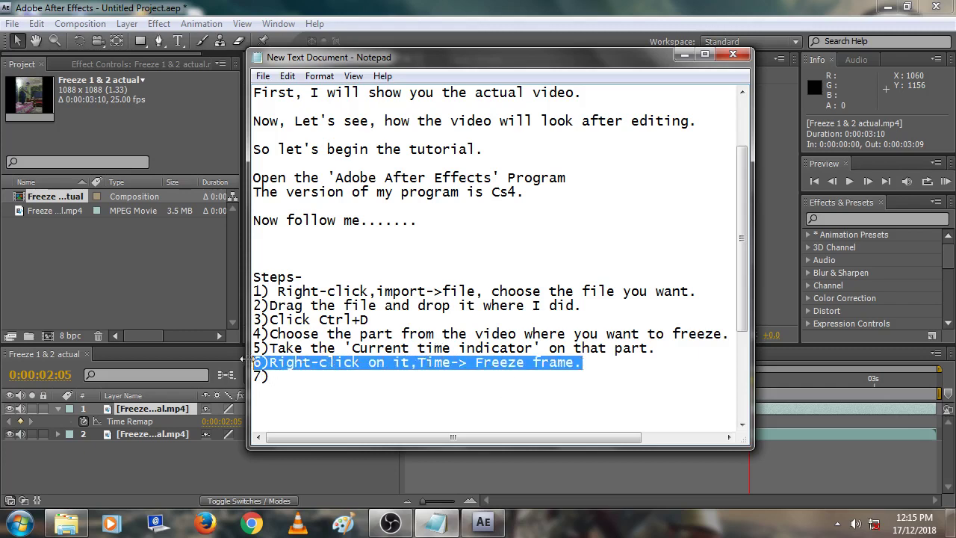
Drag the frozen top layer's out point back to 0:00:02:05
left_click(683, 55)
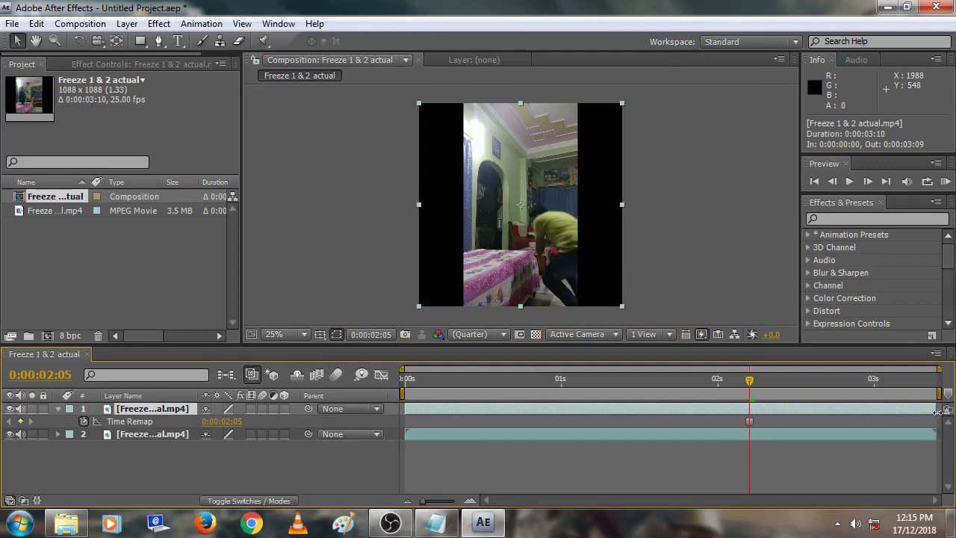
left_click_drag(935, 407, 755, 417)
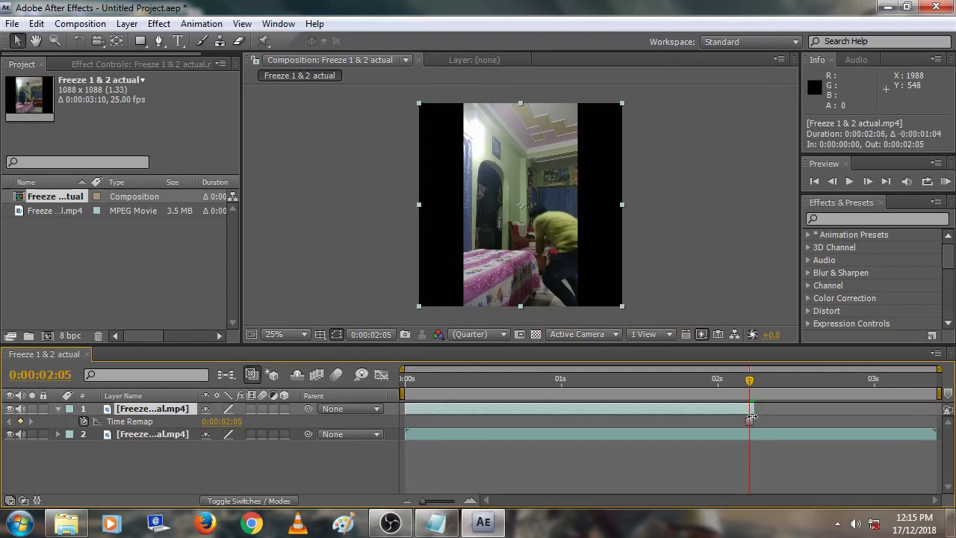
left_click_drag(752, 417, 747, 409)
Write 'Crop the freezed video as I did' after 7) and begin an 8) line
mouse_move(448, 529)
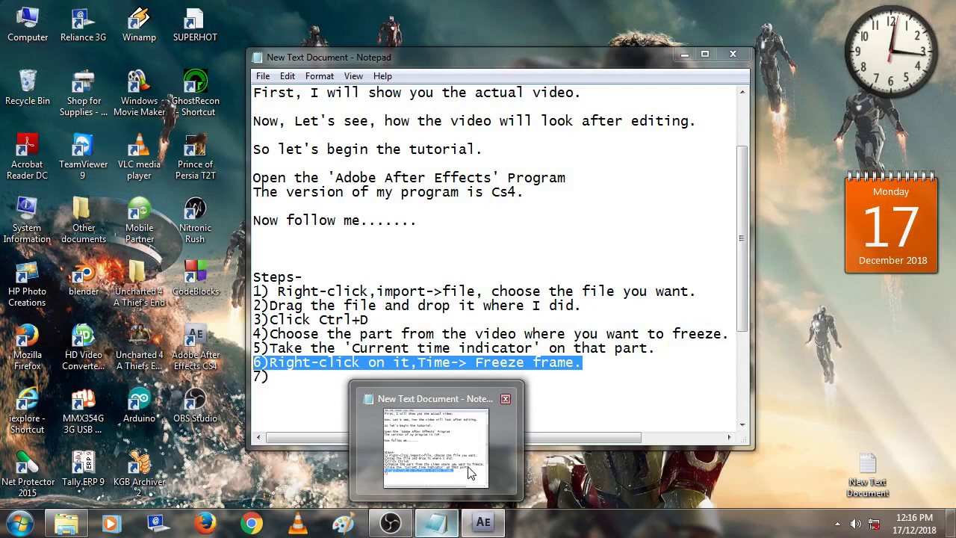
left_click(468, 470)
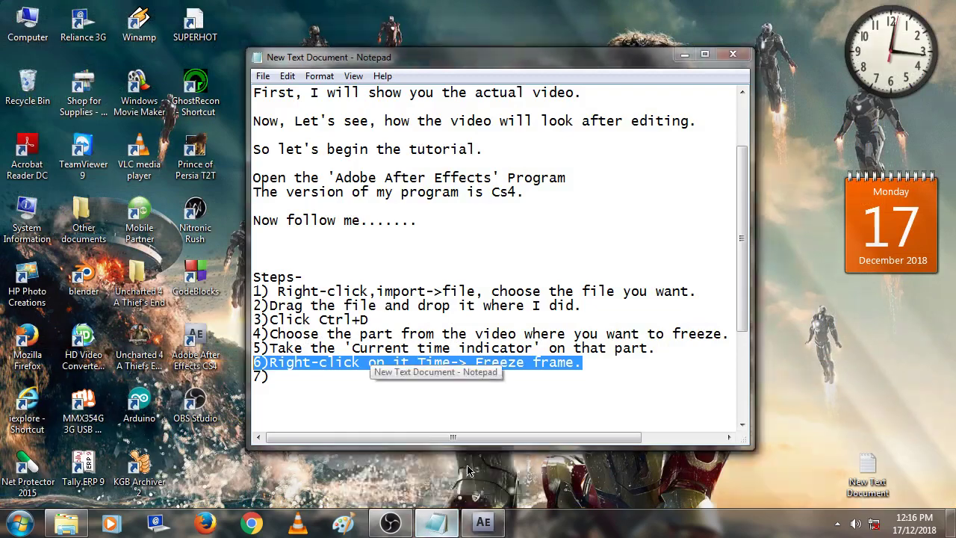
left_click(315, 383)
type("C")
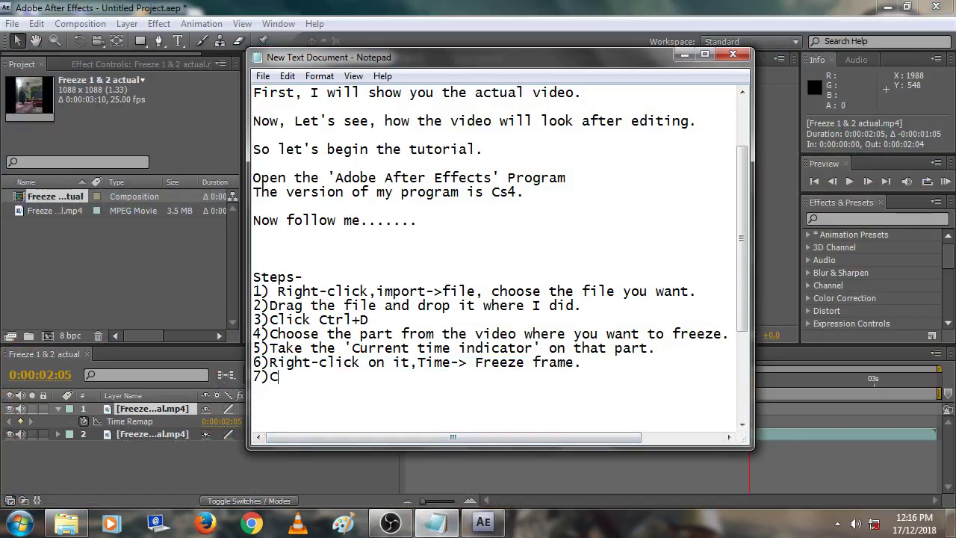
type("rop the ")
type("freezed")
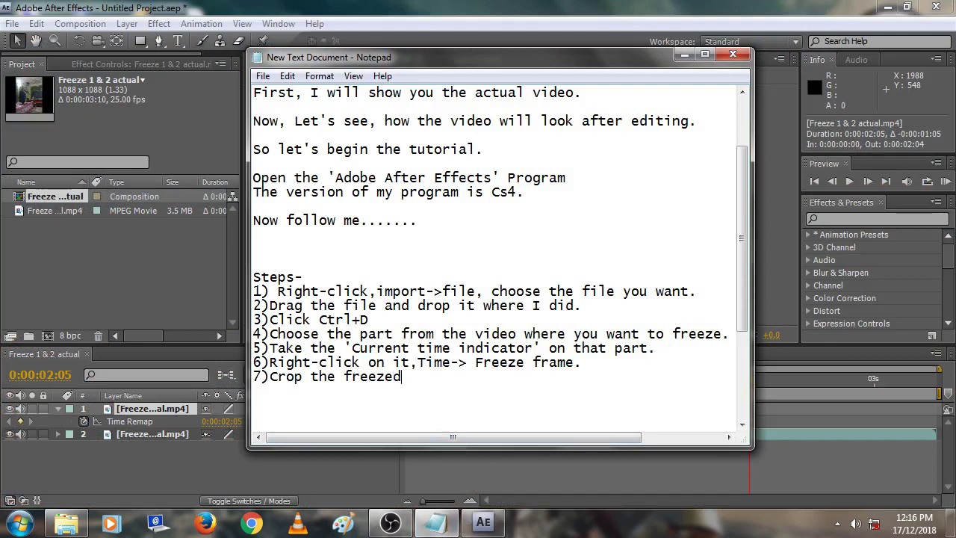
type(" vid")
type("eo as I")
type(" did.")
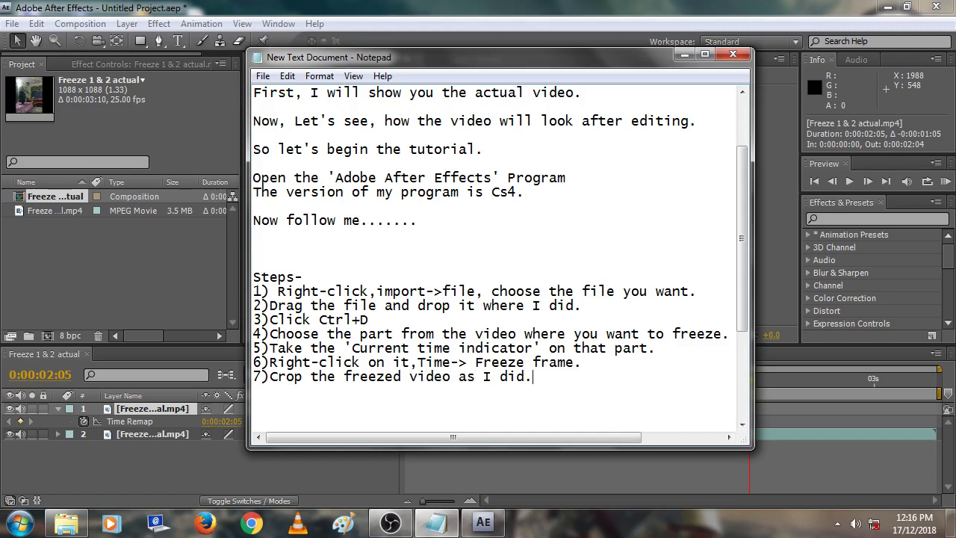
key("Return")
type("8)")
Click the timeline ruler to place the current time indicator at 0:00:01:11
left_click(685, 55)
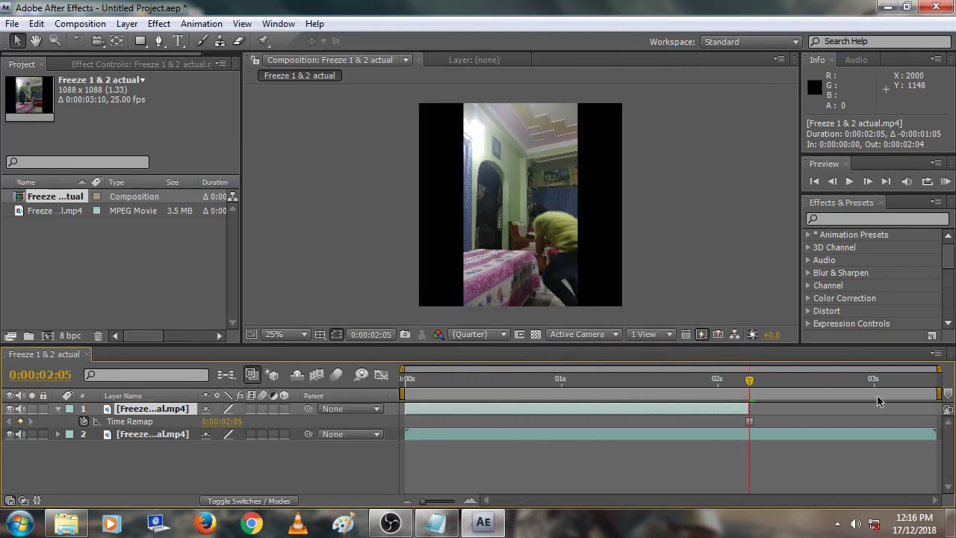
left_click(629, 383)
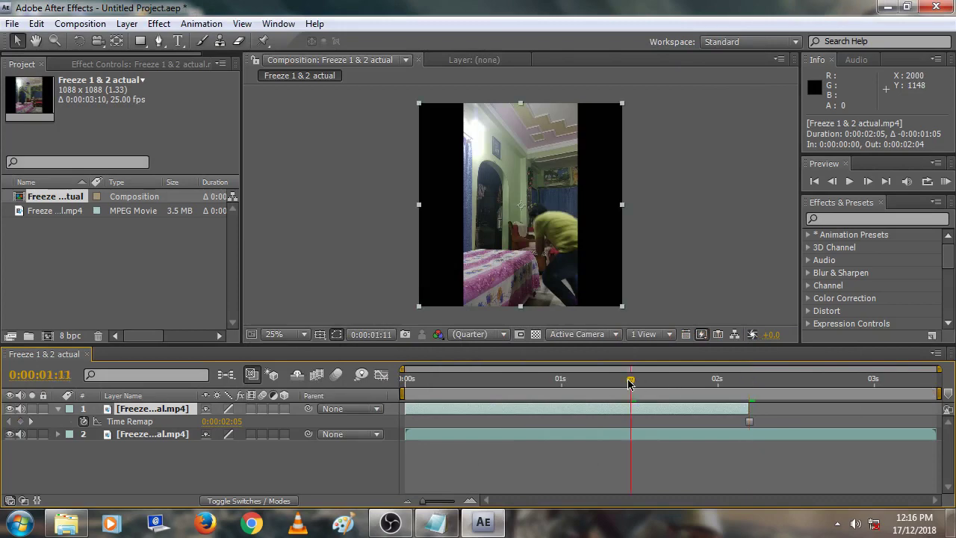
left_click(439, 519)
Write step 8 about moving the current time indicator, begin 9), then select the Pen tool
type("T")
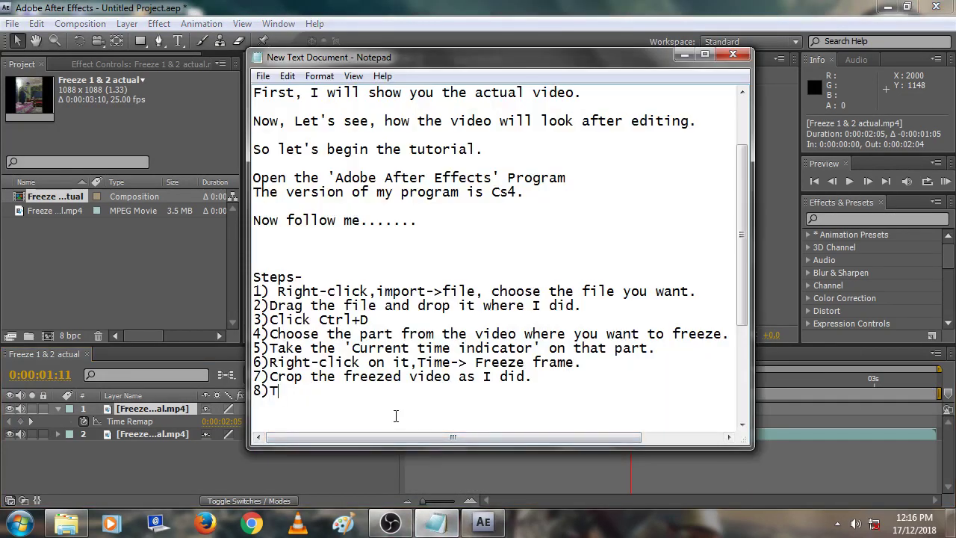
type("ake the '")
type("curr")
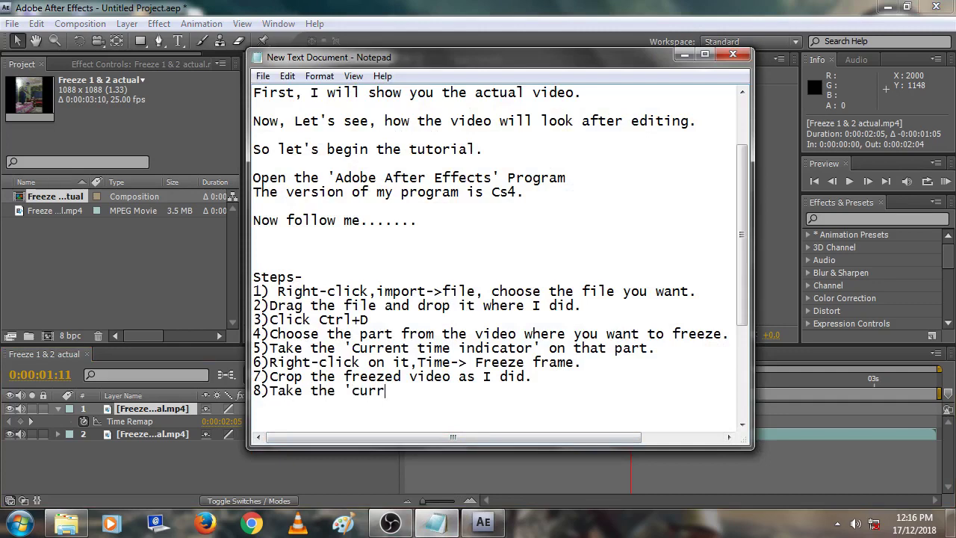
type("ent time ")
type("indicat")
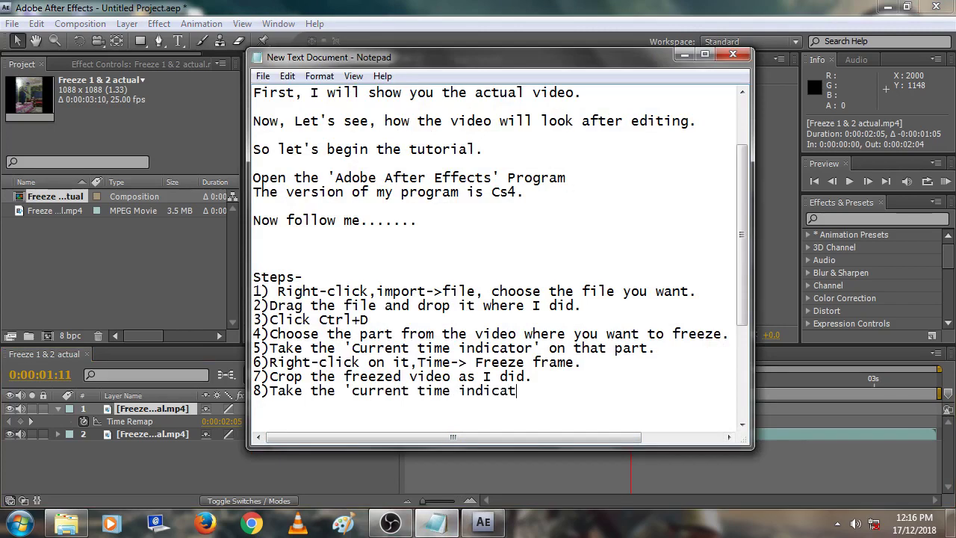
type("or'")
type(" at any ")
type("differe")
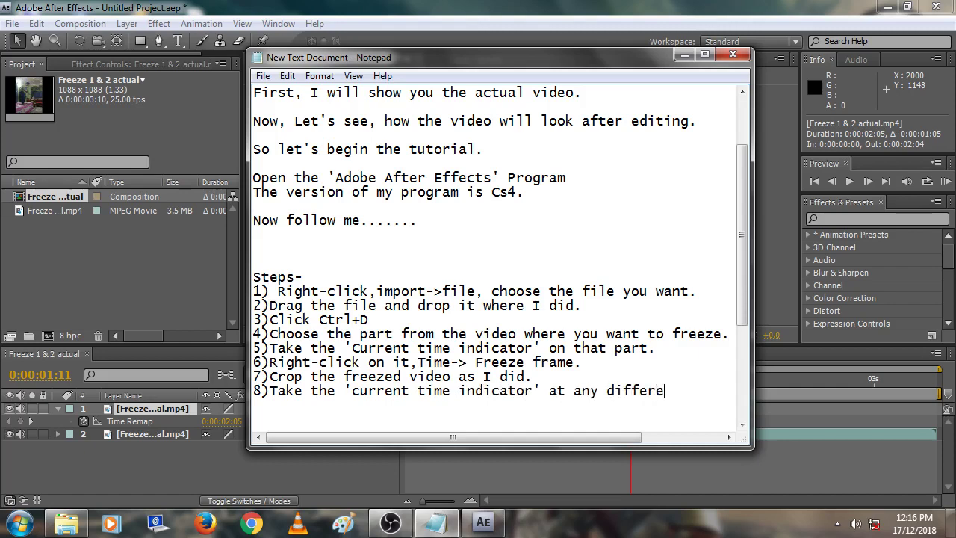
type("nt part")
type(".")
key("Return")
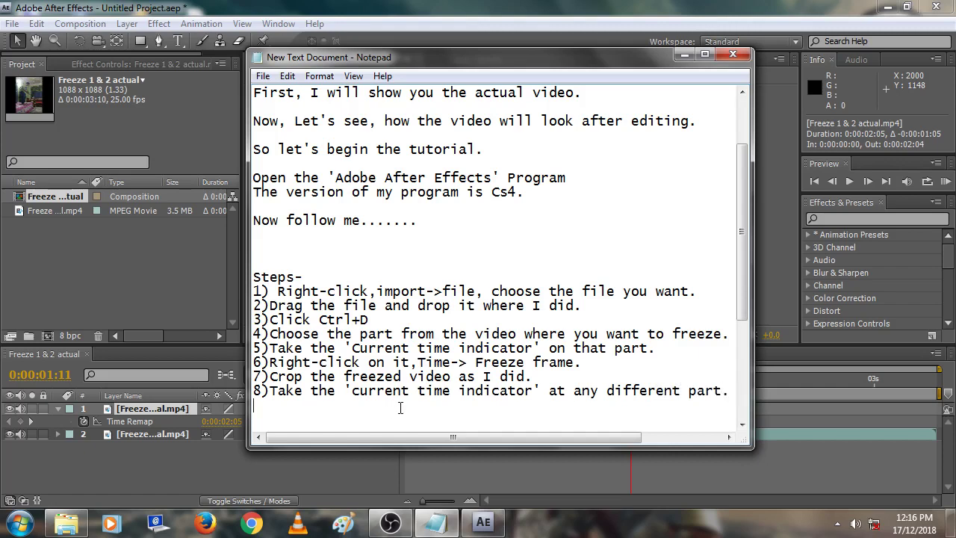
type("9")
mouse_move(254, 391)
left_mouse_down()
mouse_move(525, 407)
mouse_move(730, 391)
left_mouse_up()
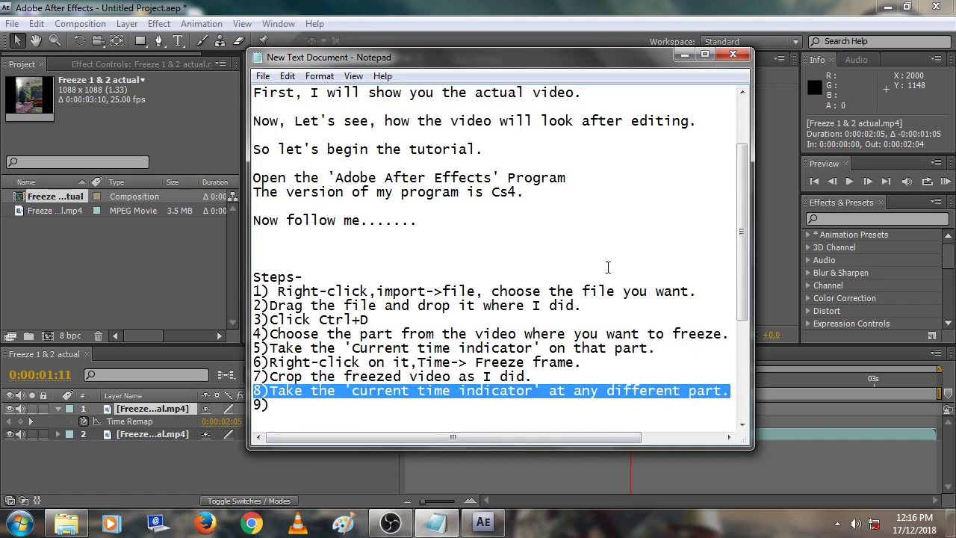
left_click(684, 55)
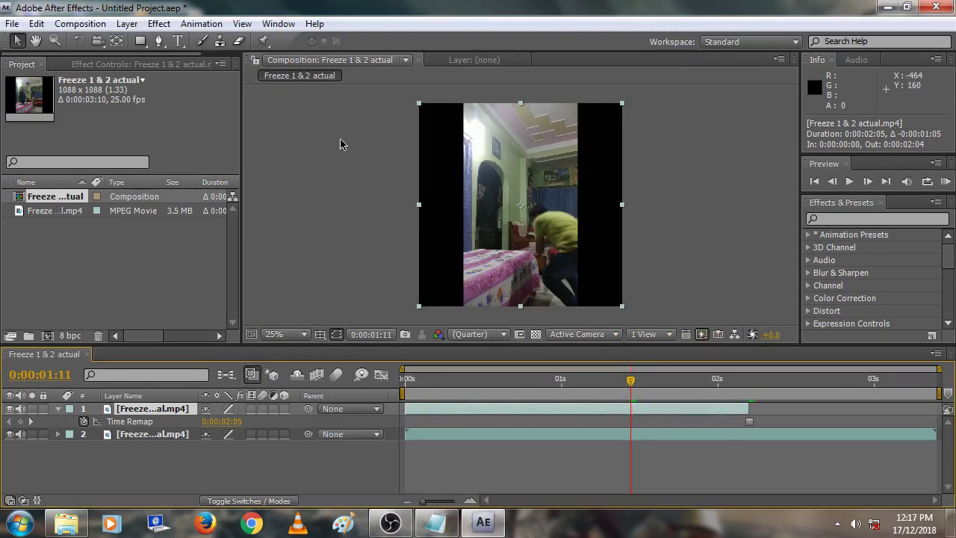
left_click(158, 42)
Add step 9, 'Select the pen tool.', and begin a 10) line
left_click(436, 523)
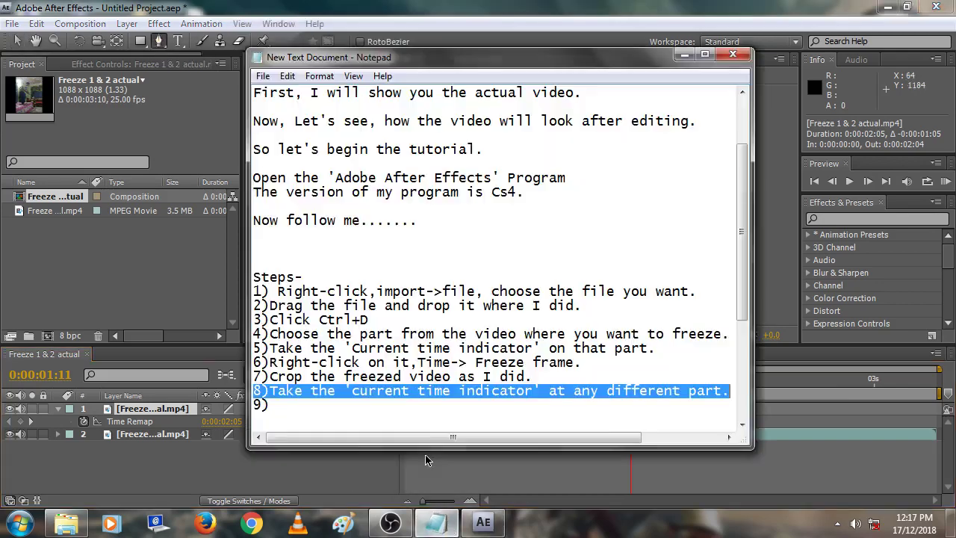
left_click(418, 412)
type("Se")
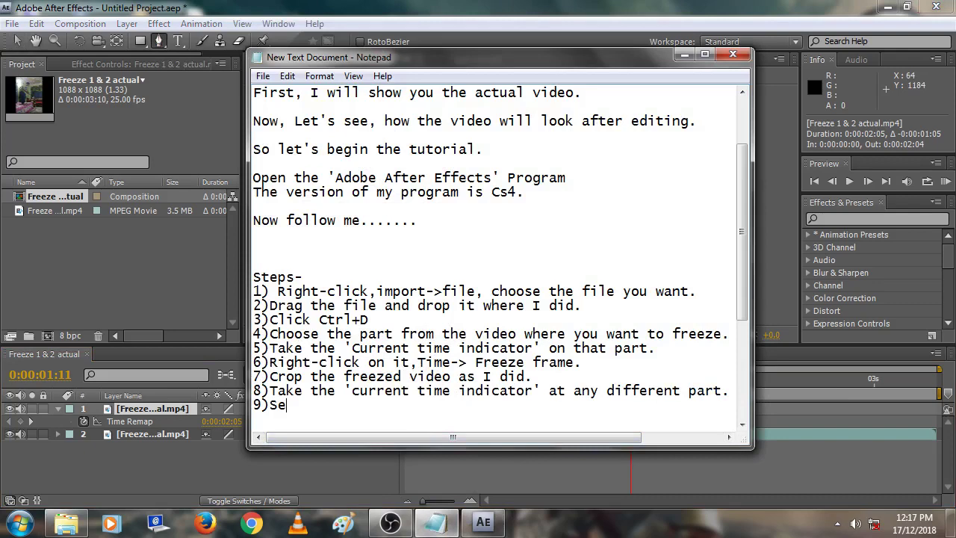
type("lec")
type("t the pe")
type("n tool")
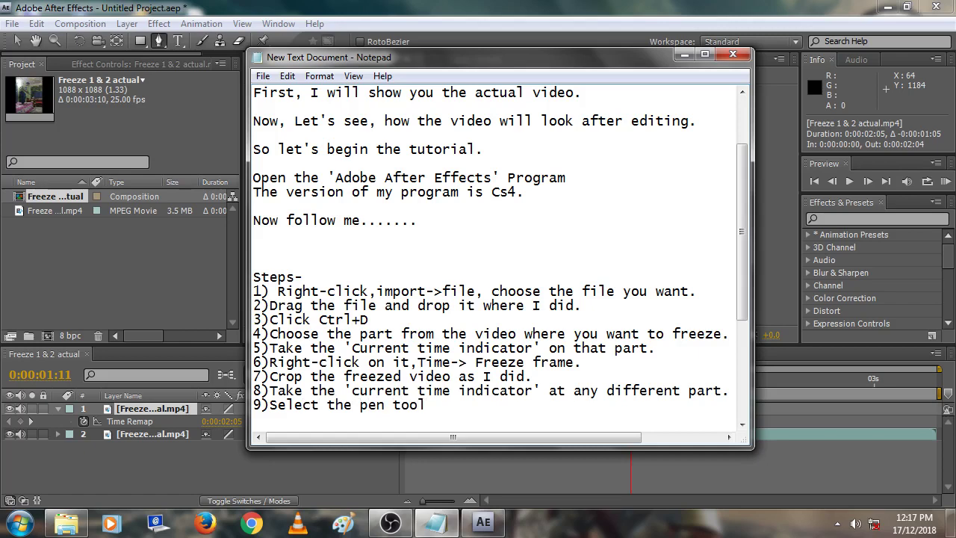
type(".")
key("Return")
key("Return")
key("Return")
key("Return")
key("Return")
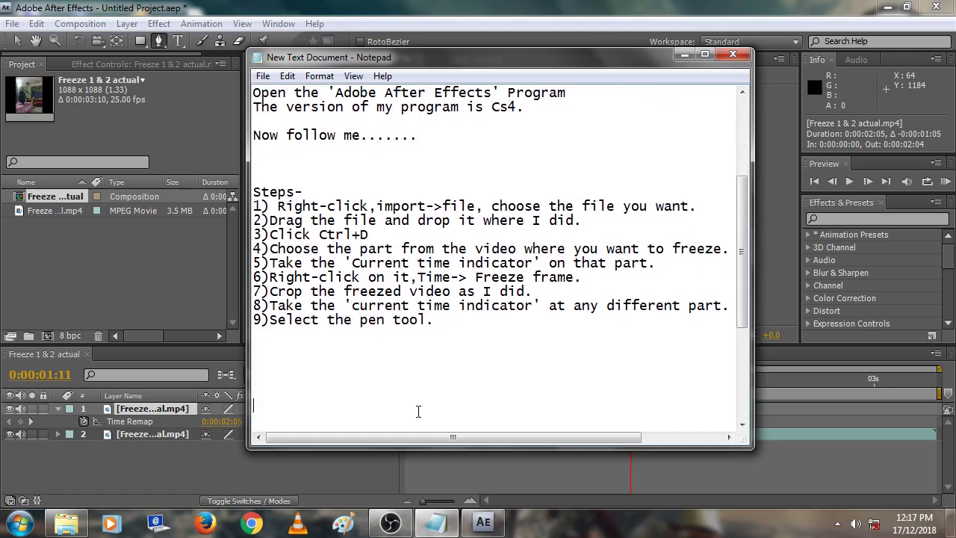
type("10")
Zoom the composition to 50% and start the pen mask along the back and down the leg
left_click(685, 55)
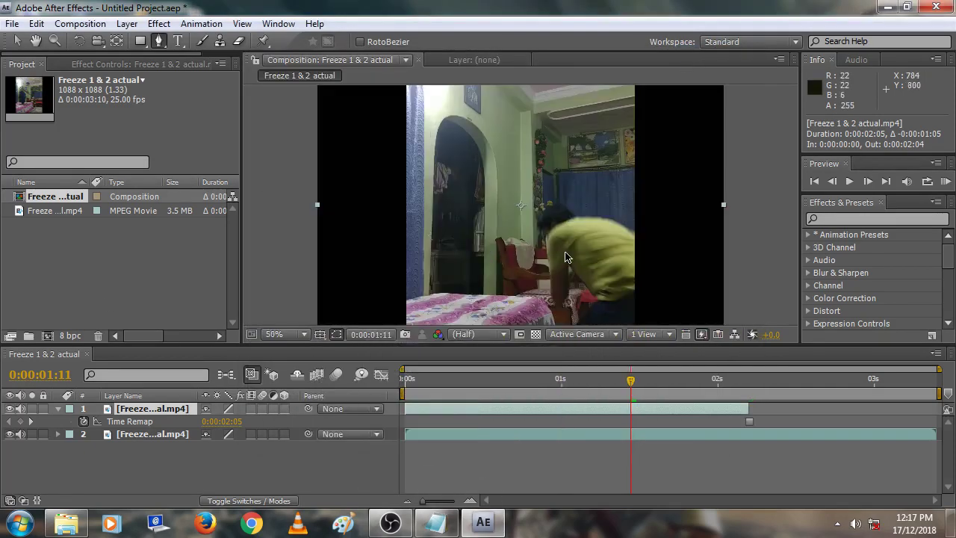
key("period")
left_click(572, 217)
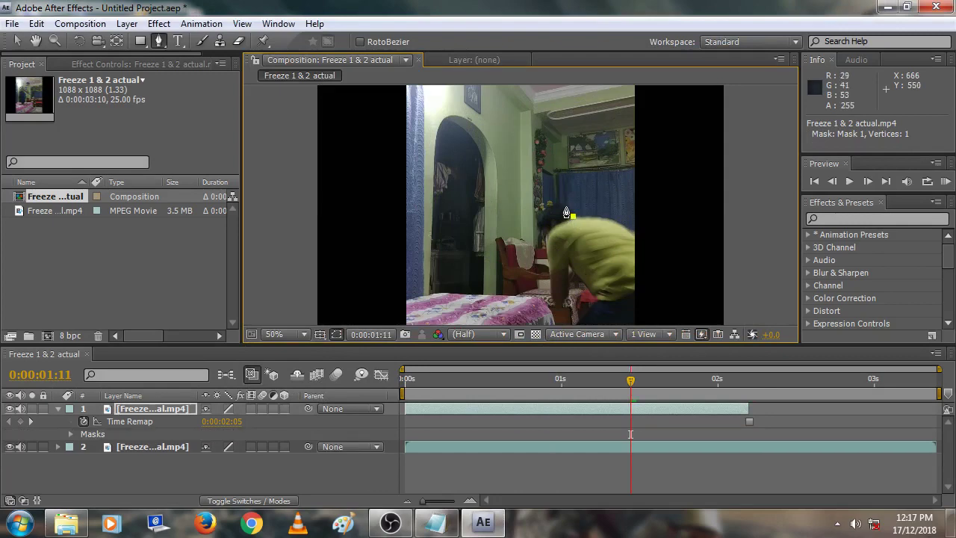
left_click(602, 216)
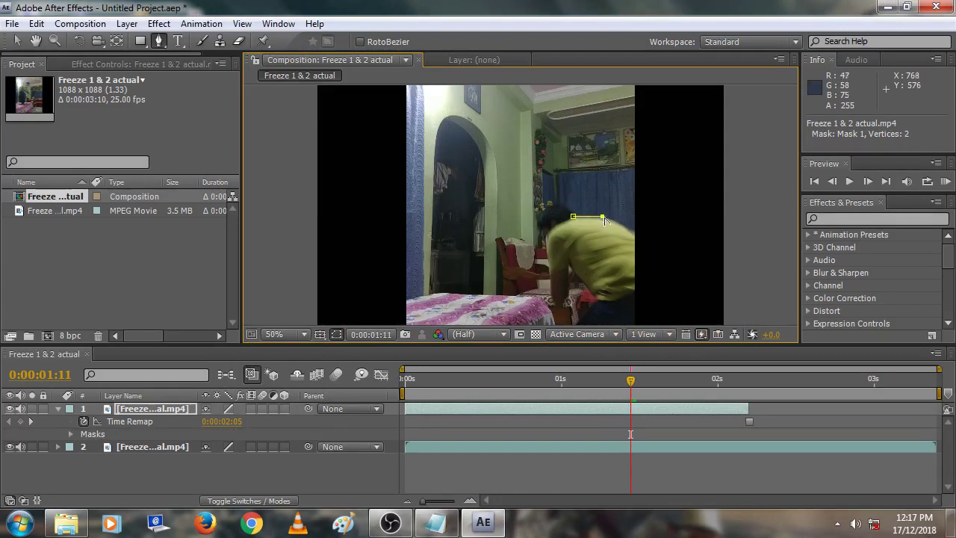
left_click(620, 225)
left_click(634, 231)
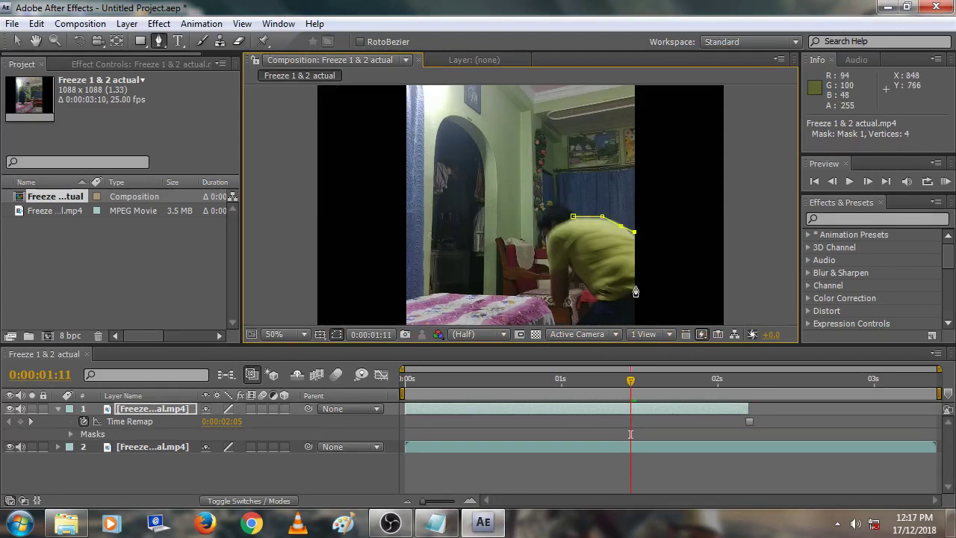
left_click(634, 316)
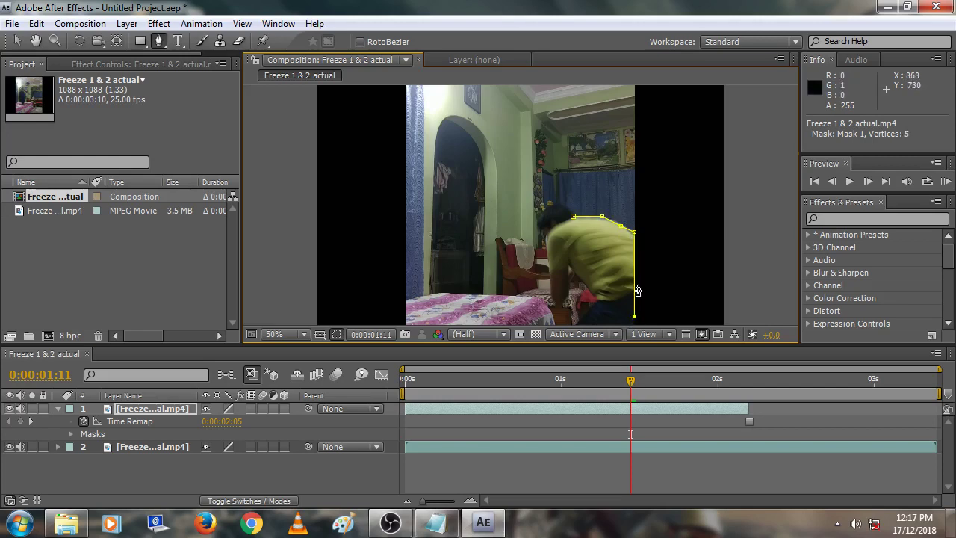
scroll(583, 265, "down", 2)
scroll(577, 277, "up", 2)
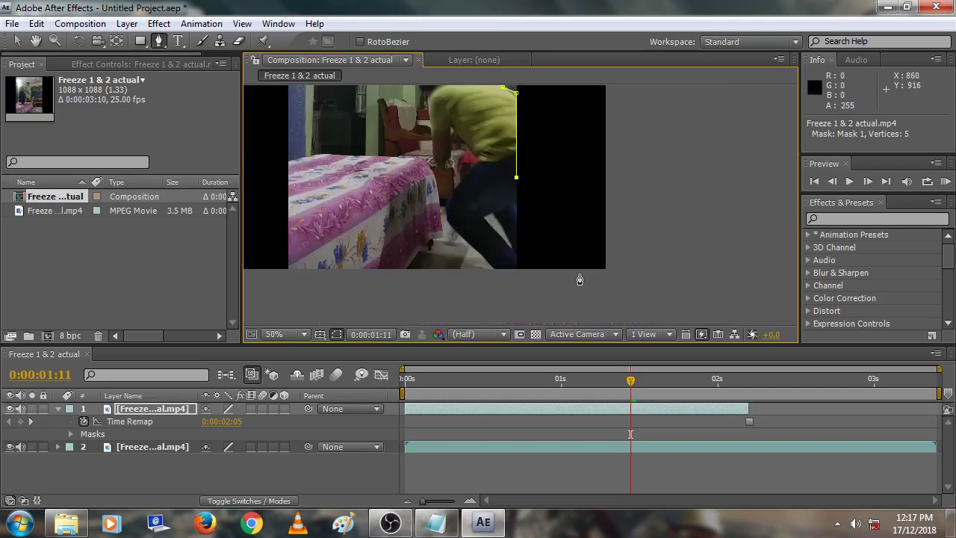
left_click(516, 204)
left_click(519, 252)
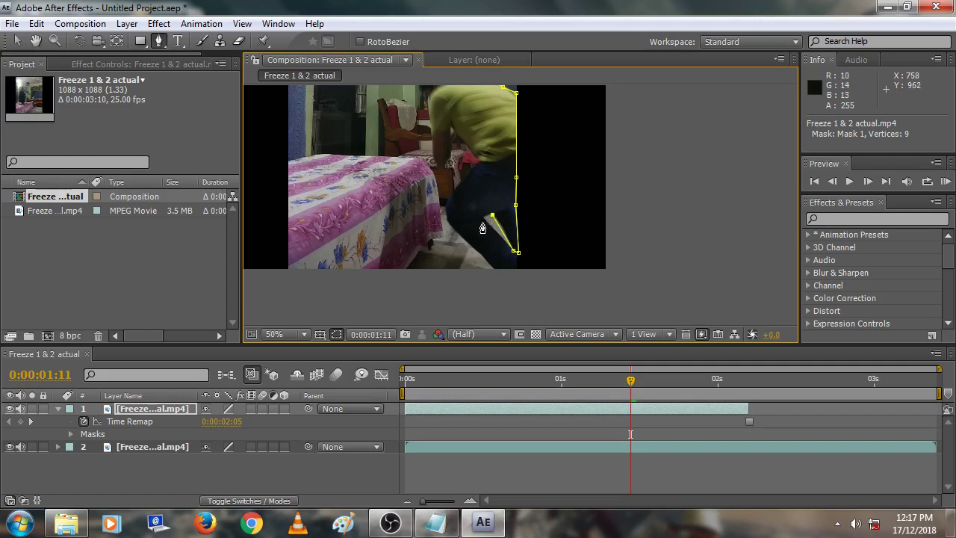
left_click(482, 219)
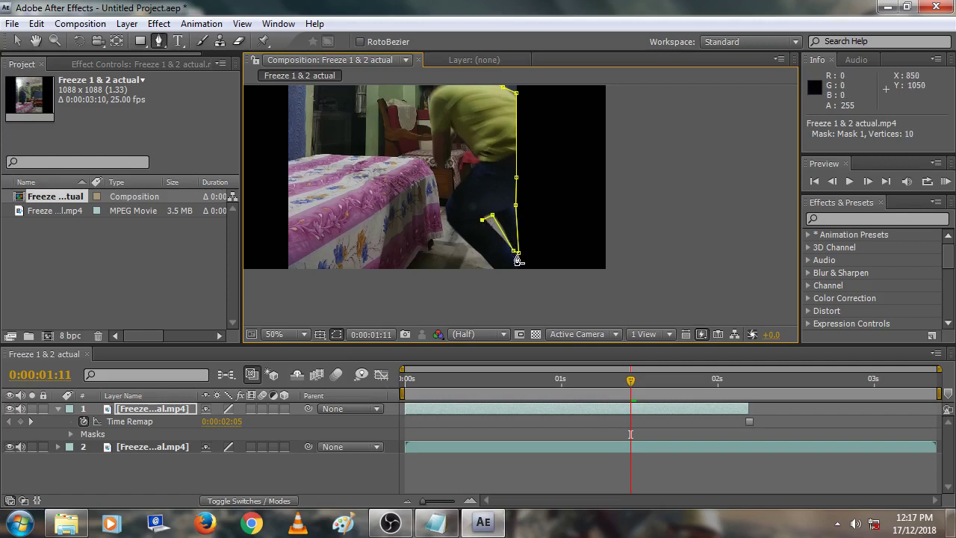
left_click(517, 257)
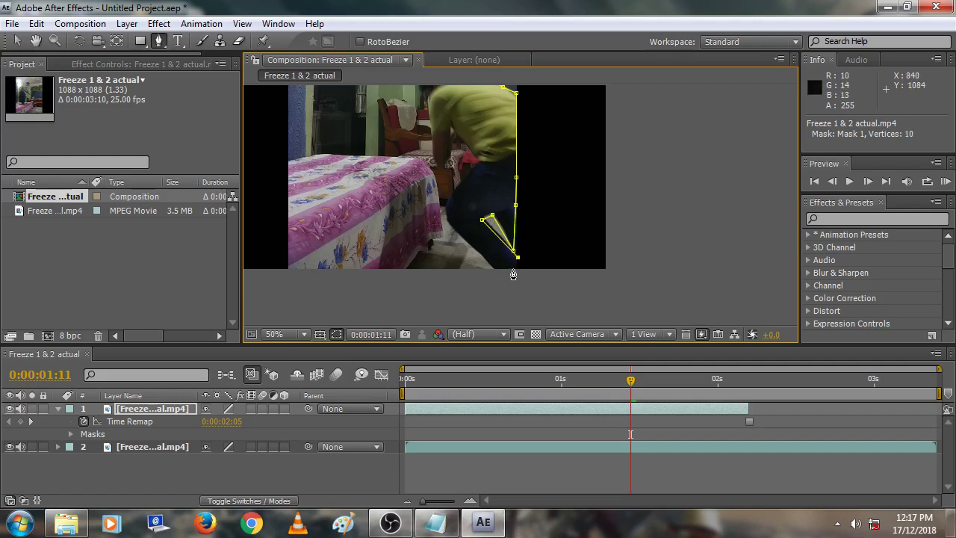
Continue the mask along the bottom edge, up the front of the legs toward the waist
left_click(518, 268)
left_click(491, 268)
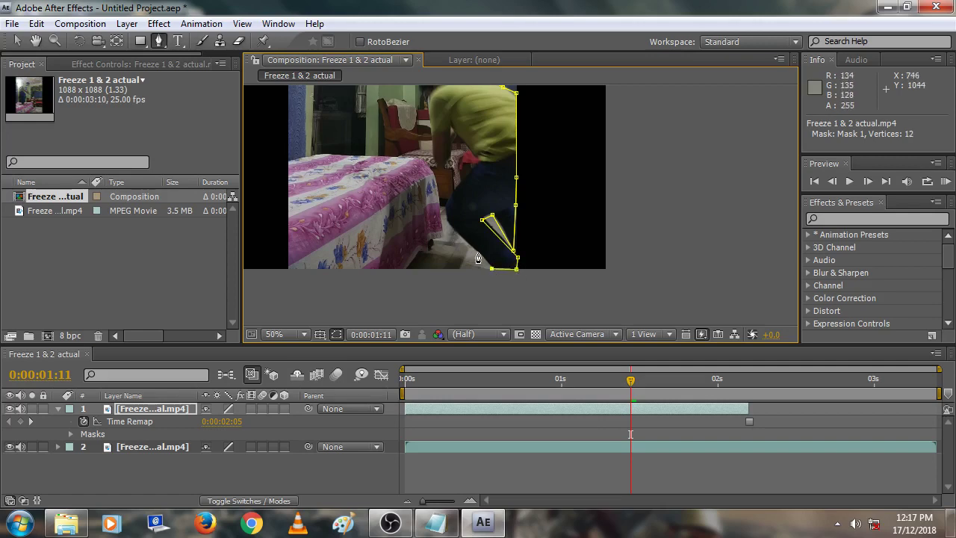
left_click(481, 255)
left_click(456, 231)
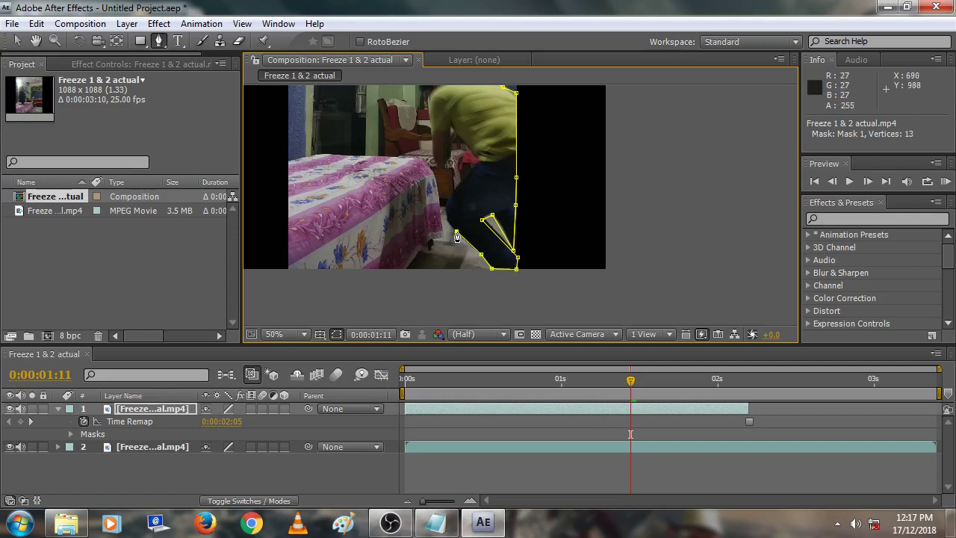
left_click(446, 218)
left_click(444, 209)
left_click(451, 194)
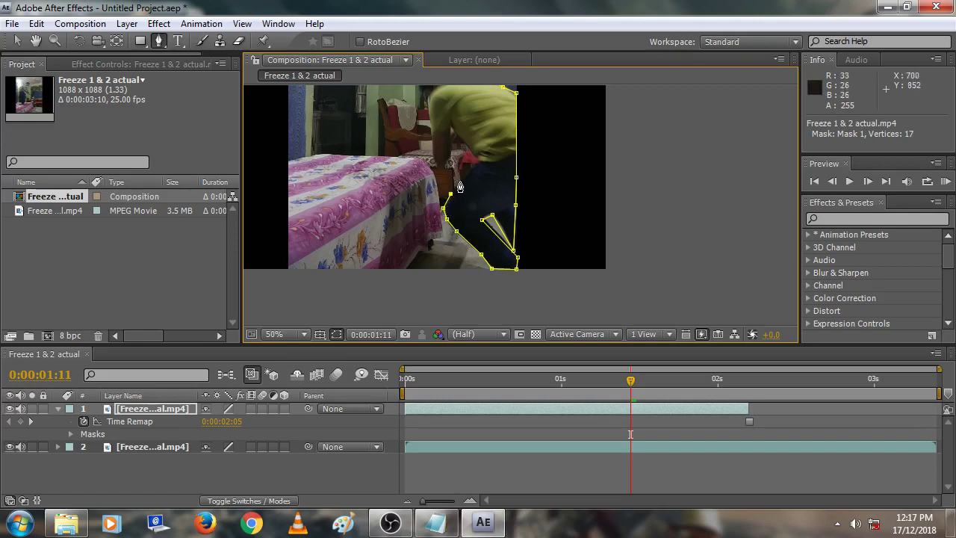
left_click(479, 162)
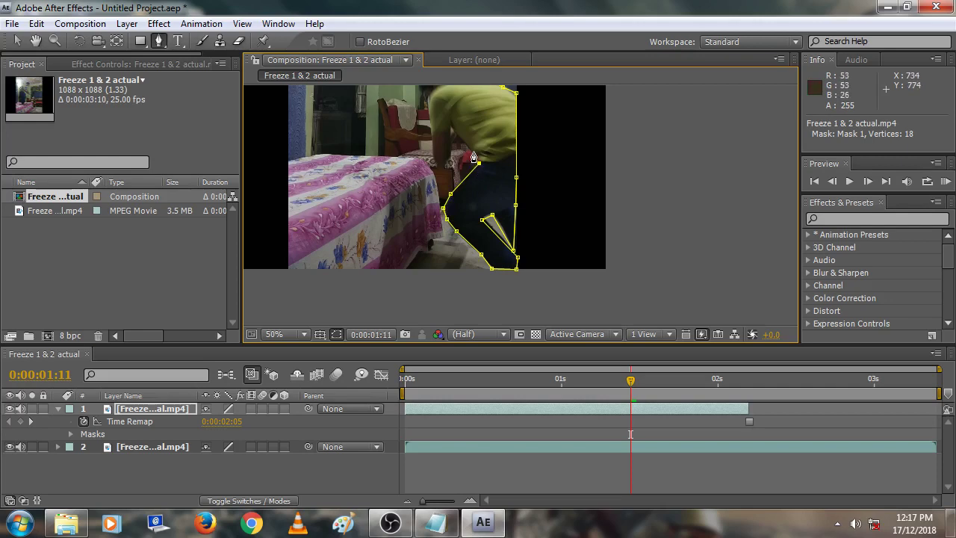
left_click(467, 150)
Trace the mask around the arm and hand reaching toward the bed
left_click(464, 144)
left_click(461, 139)
left_click(457, 136)
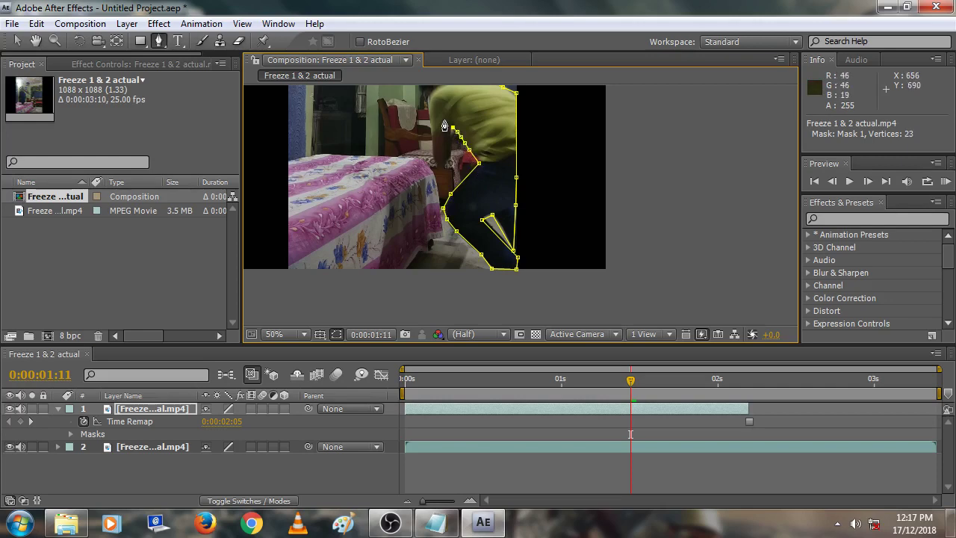
left_click(453, 129)
left_click(451, 144)
left_click(451, 154)
left_click(449, 162)
left_click(439, 167)
left_click(432, 159)
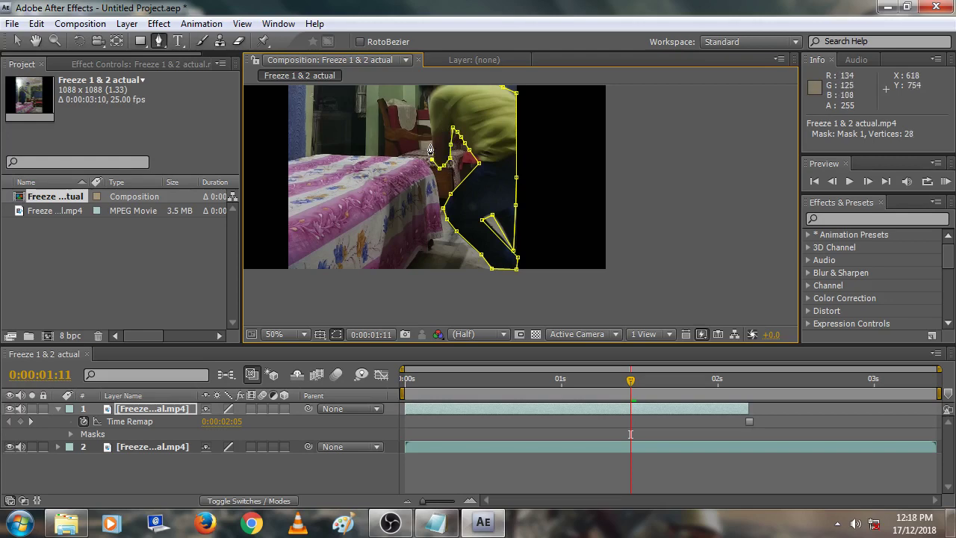
left_click(430, 138)
left_click(427, 121)
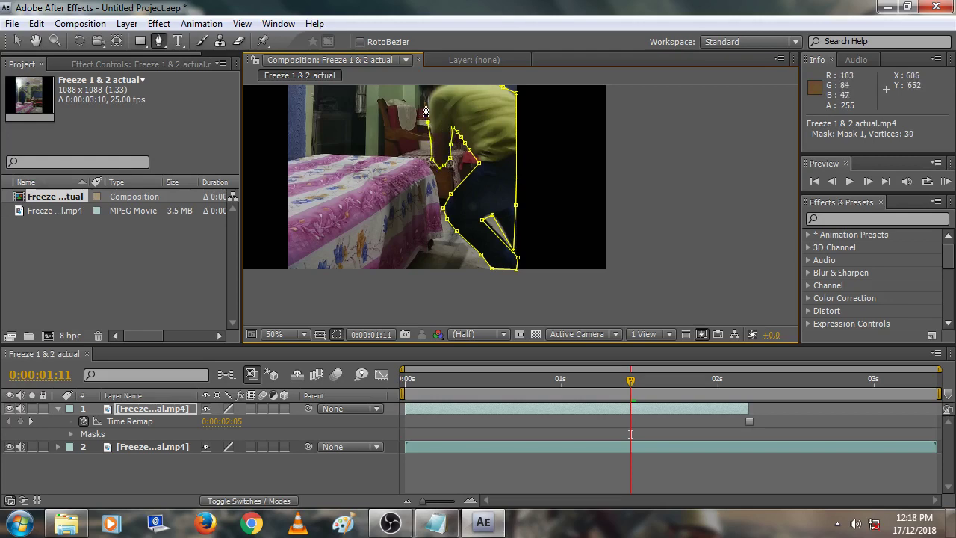
left_click(427, 102)
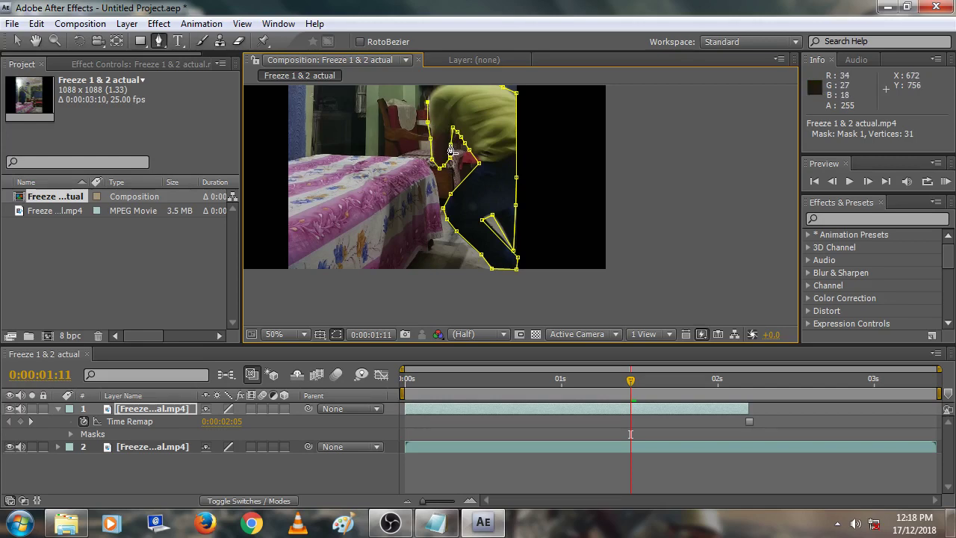
Finish the mask from the shoulder over the top of the head
scroll(463, 150, "up", 2)
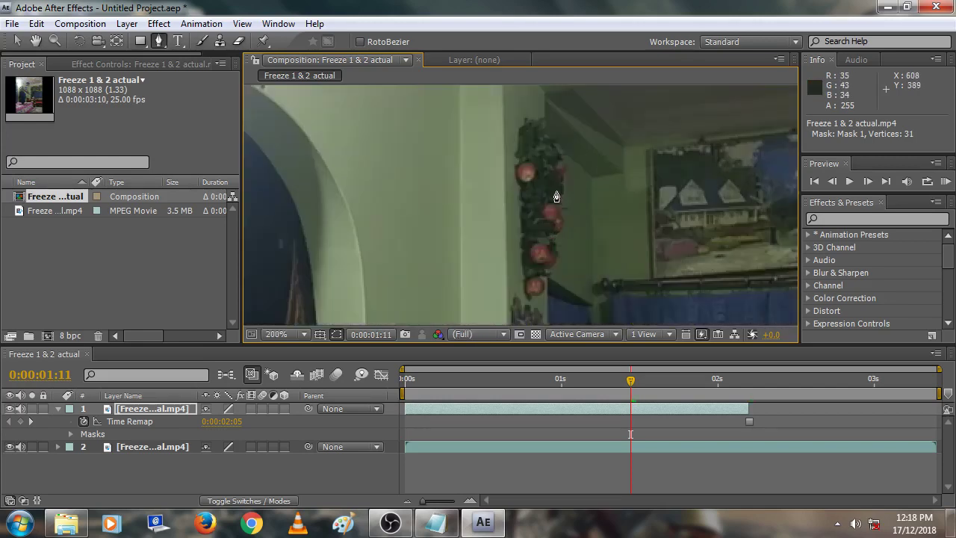
scroll(557, 196, "down", 2)
scroll(556, 197, "down", 2)
scroll(556, 196, "down", 2)
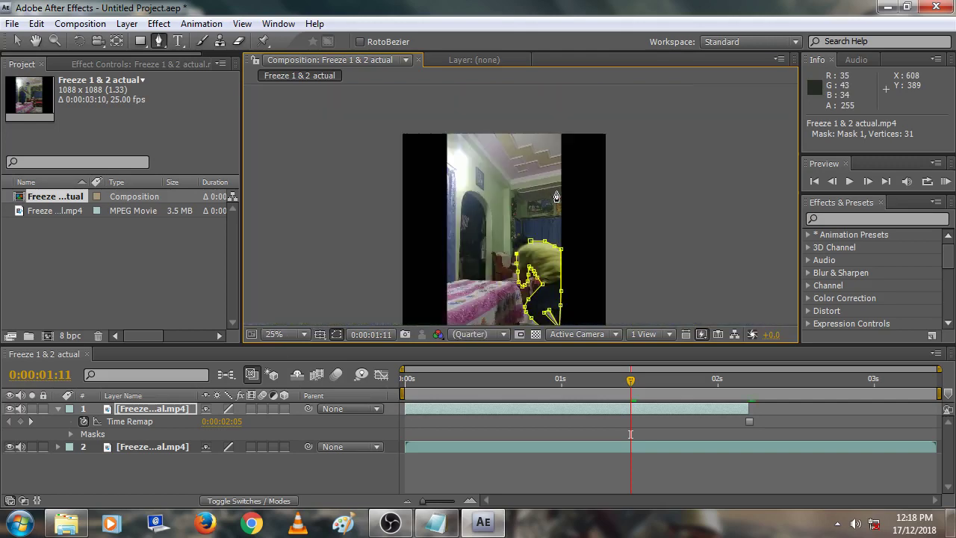
scroll(529, 242, "up", 1)
scroll(528, 239, "down", 1)
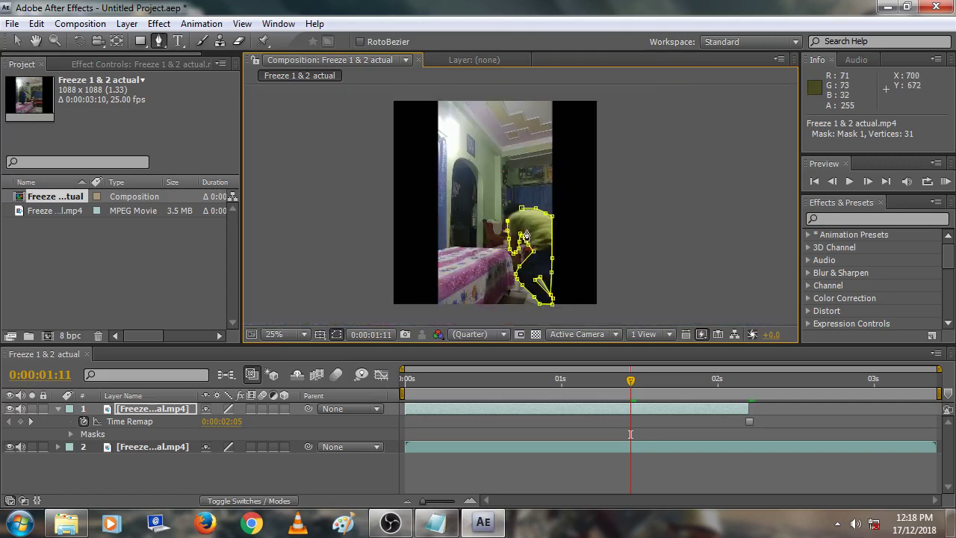
scroll(524, 231, "up", 1)
scroll(522, 224, "down", 1)
scroll(521, 224, "up", 1)
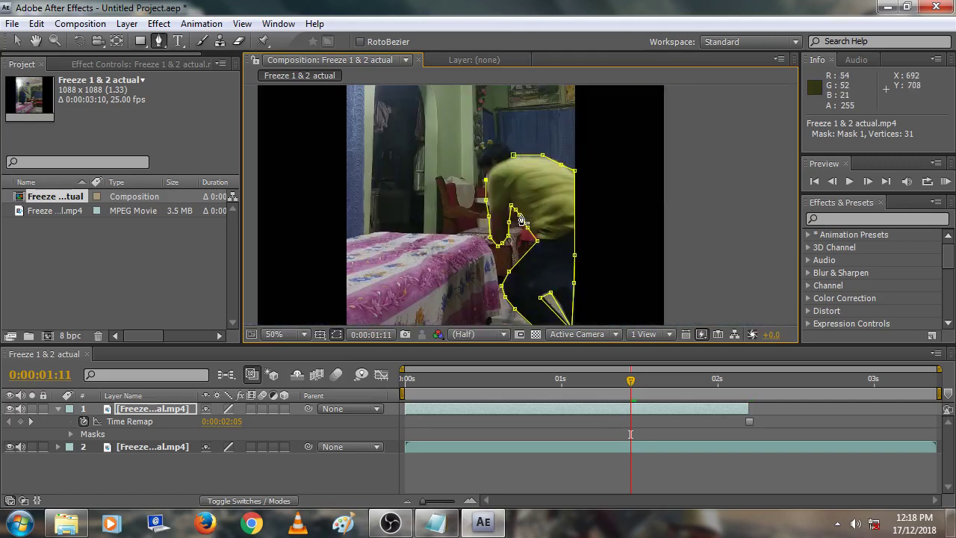
left_click(482, 180)
left_click(479, 170)
left_click(478, 160)
left_click(478, 153)
left_click(487, 147)
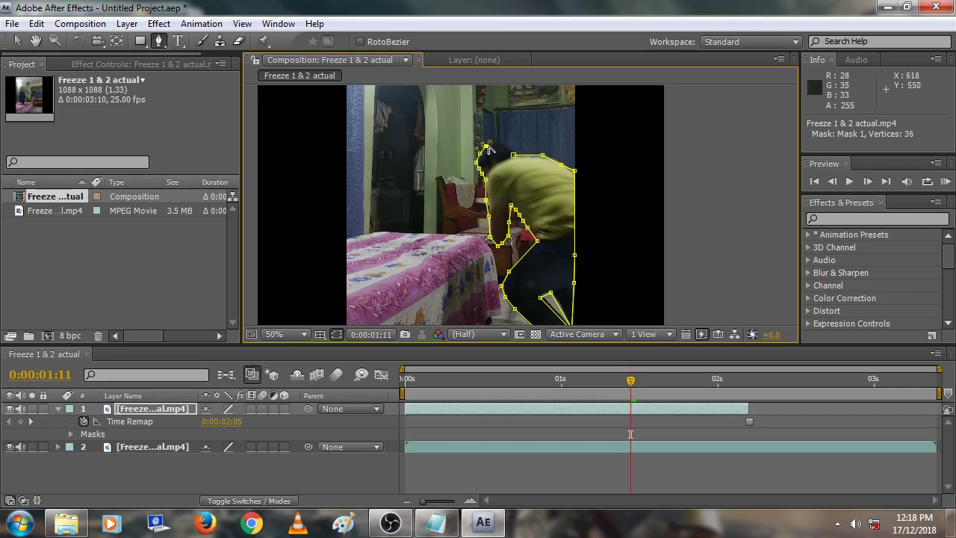
left_click(497, 142)
left_click(507, 144)
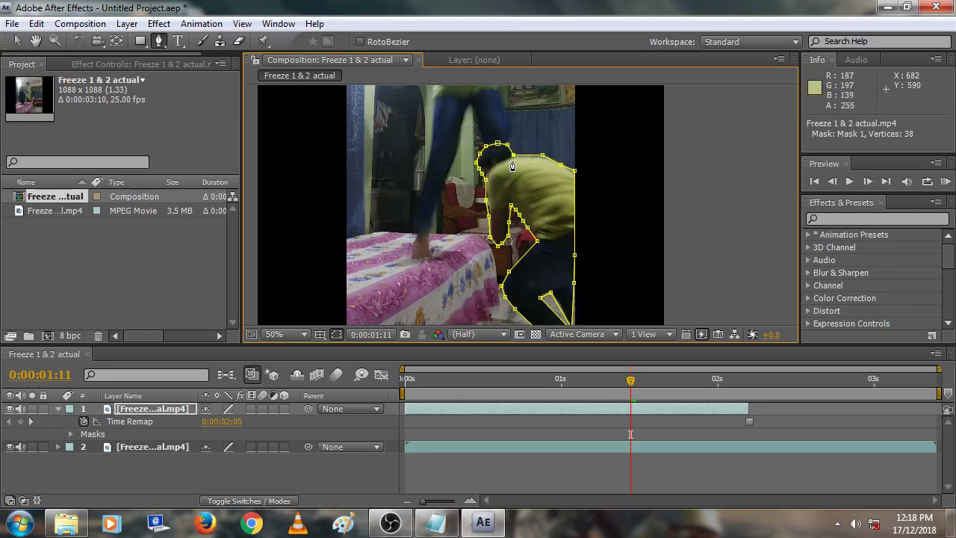
Add step 10, 'Now, mark the outline of the freezed body.', plus a note that zooming is allowed
mouse_move(450, 529)
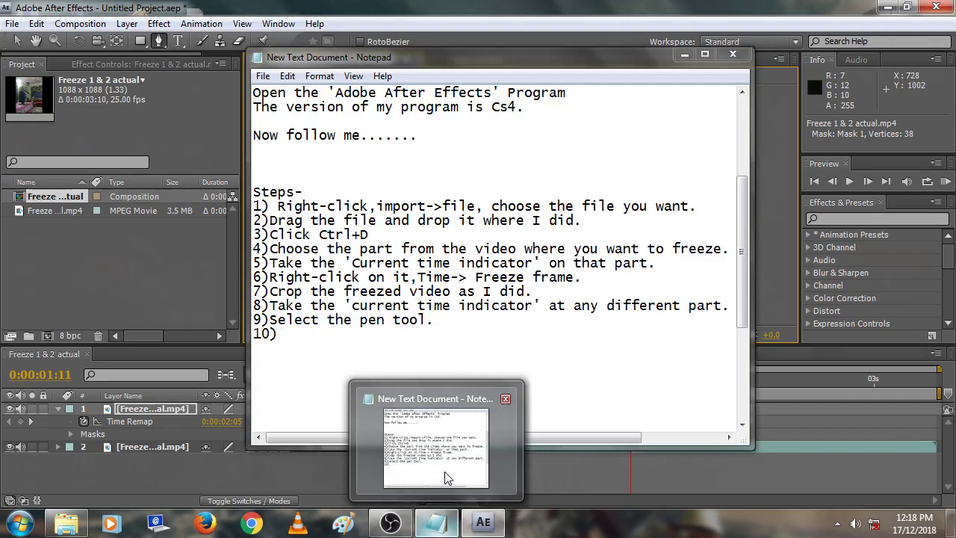
left_click(444, 472)
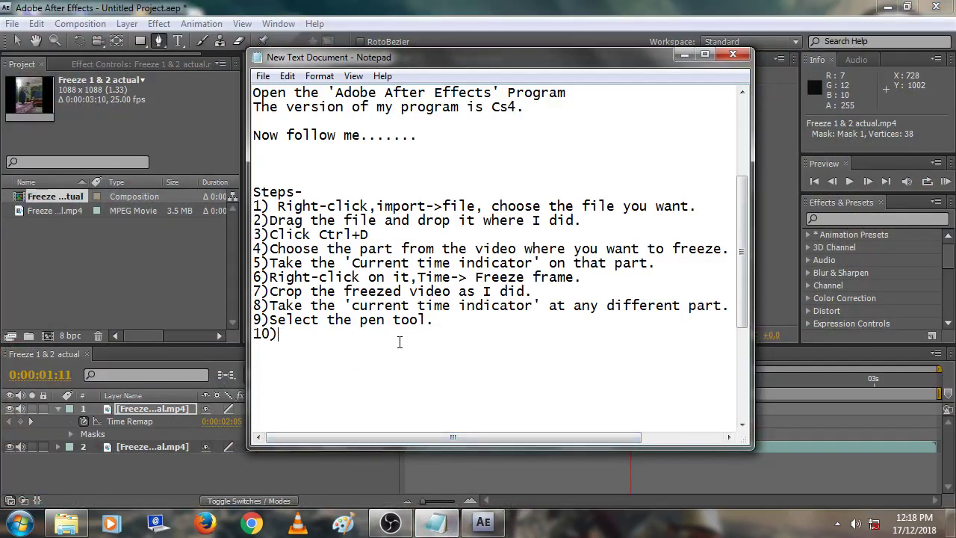
type("No")
type("w, ")
type("mark")
type(" the o")
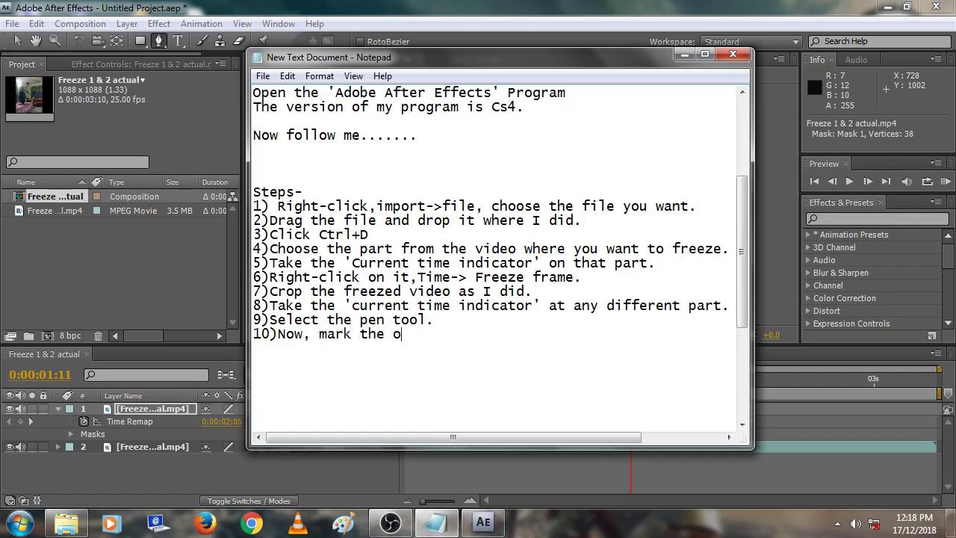
type("utline o")
type("f the ")
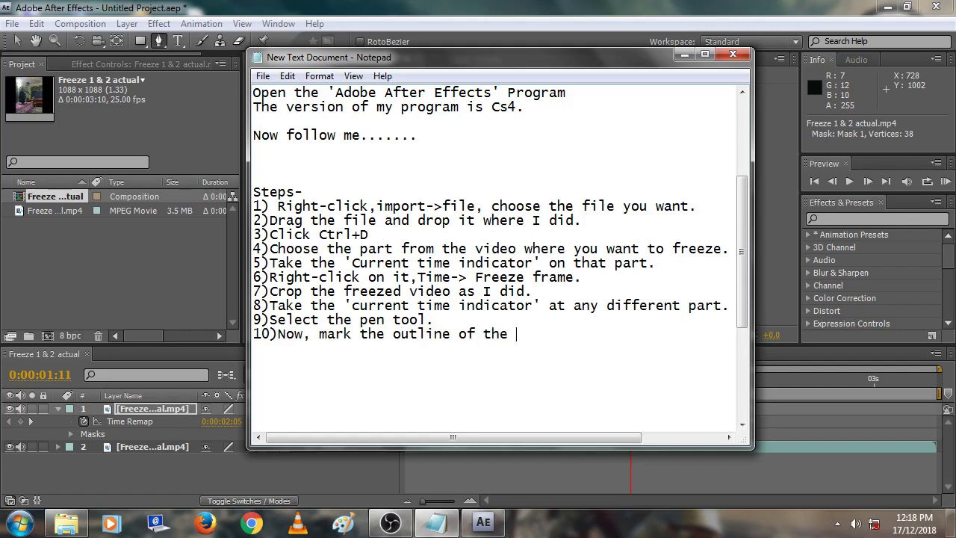
type("freezed")
type(" body.")
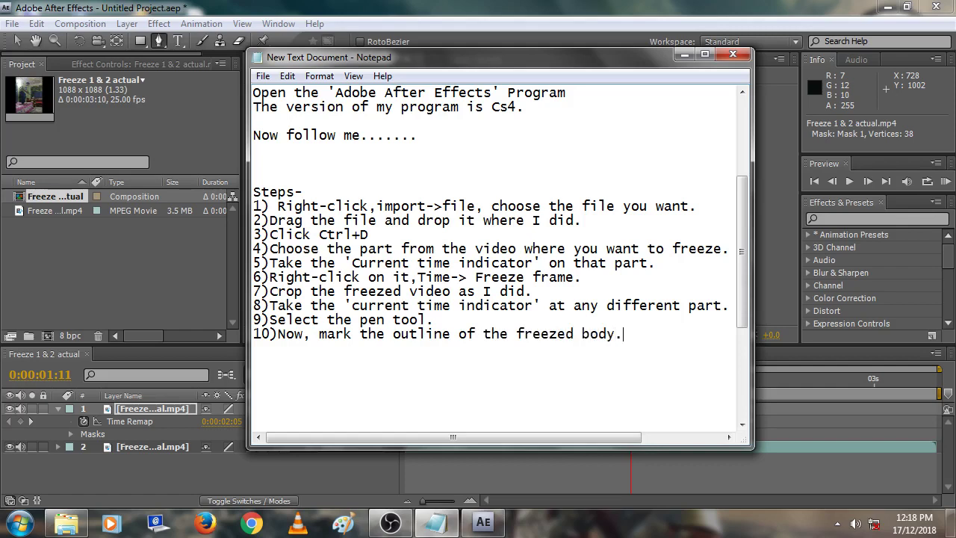
key("Return")
type("can a")
type("lso z")
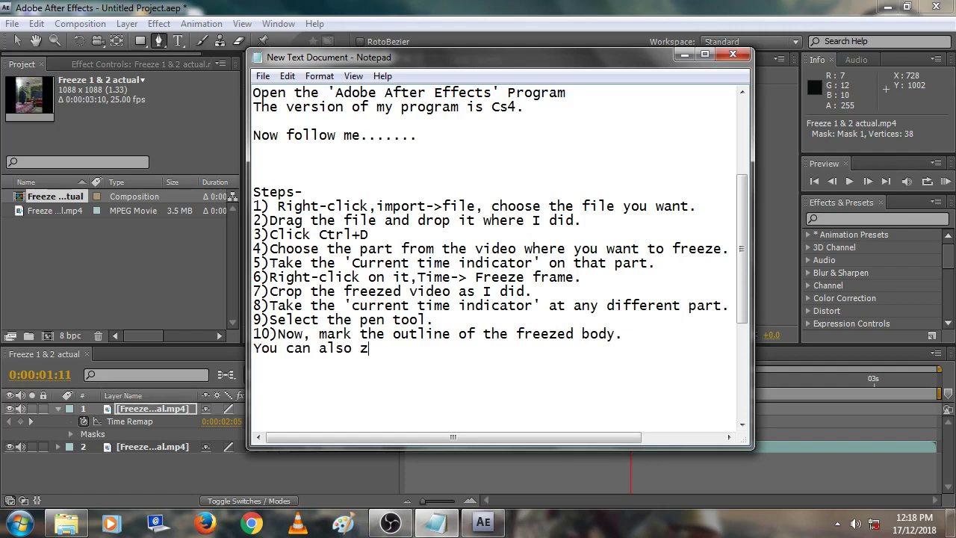
type("oom in or ")
type("out if you")
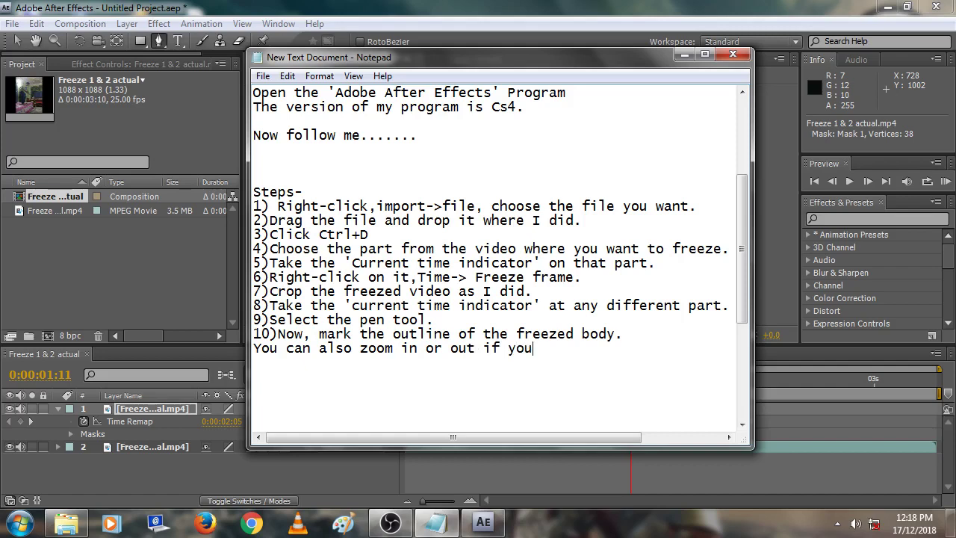
type(" want.")
Switch to the Selection tool in After Effects to stop adding mask points
left_click(683, 55)
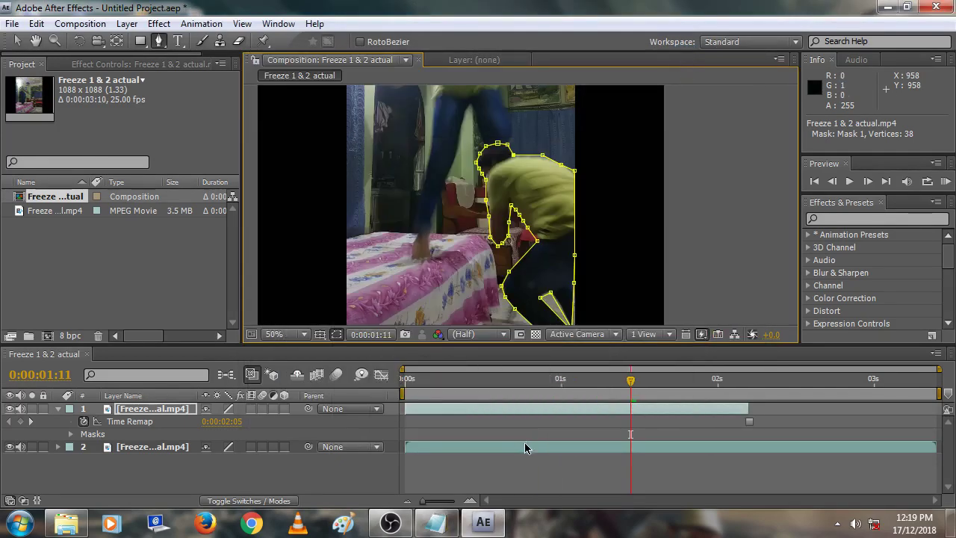
left_click(18, 44)
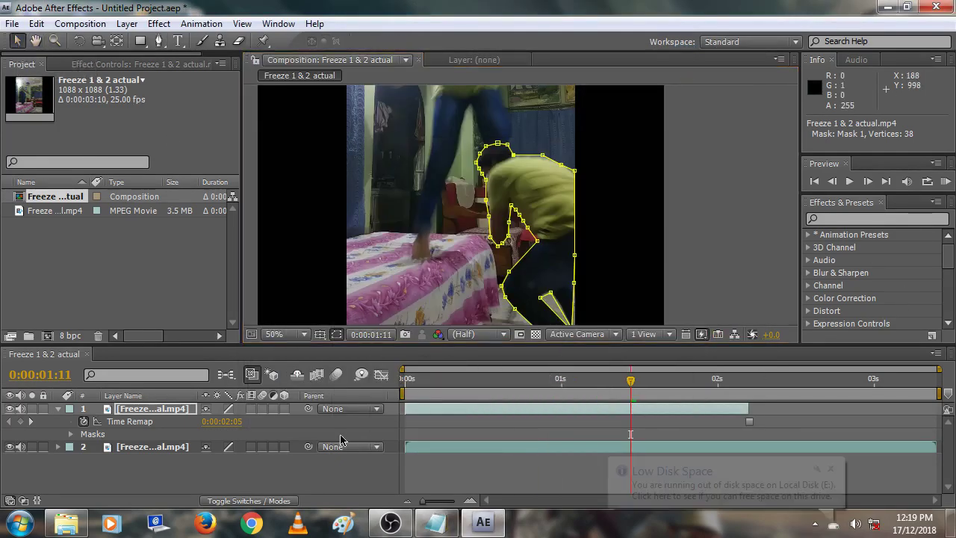
left_click(423, 528)
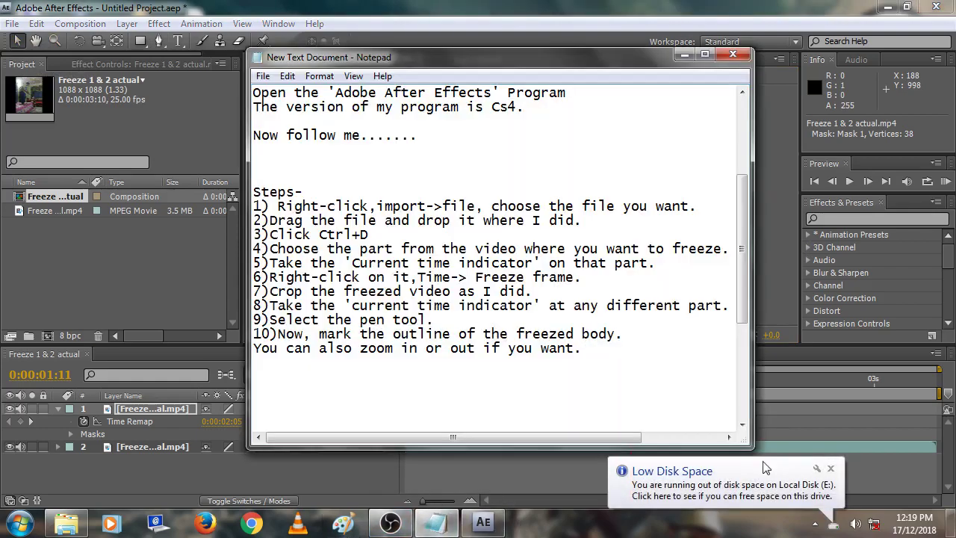
Add step 11, 'Select the Selection tool.', then select layer 2 in the timeline
left_click(830, 468)
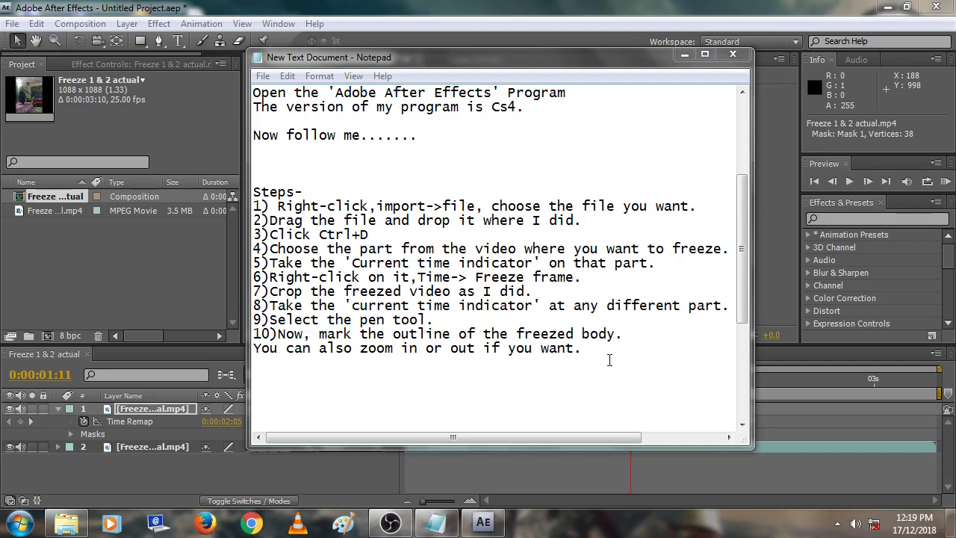
left_click(584, 359)
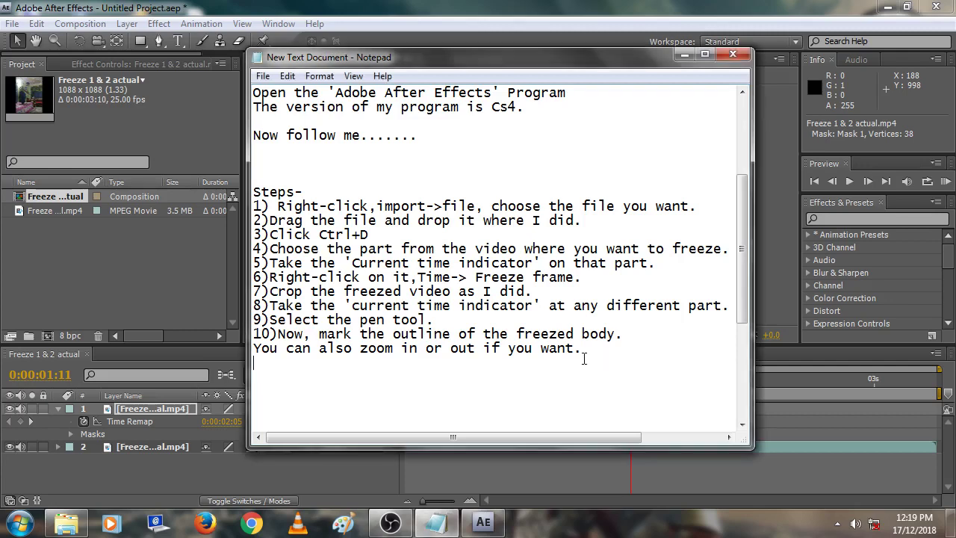
type("11)")
type(" Se")
type("lect t")
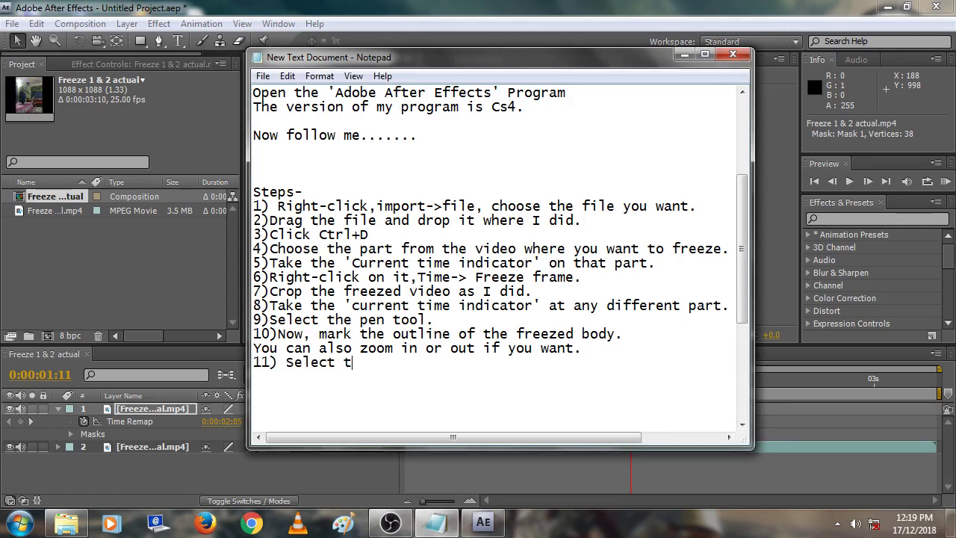
type("he Sel")
type("ectio")
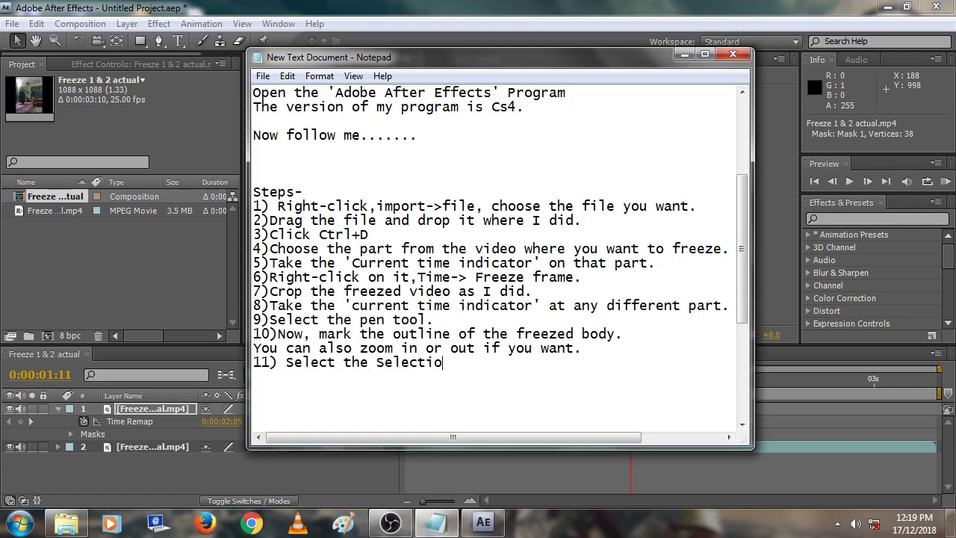
type("n tool.")
left_click(684, 55)
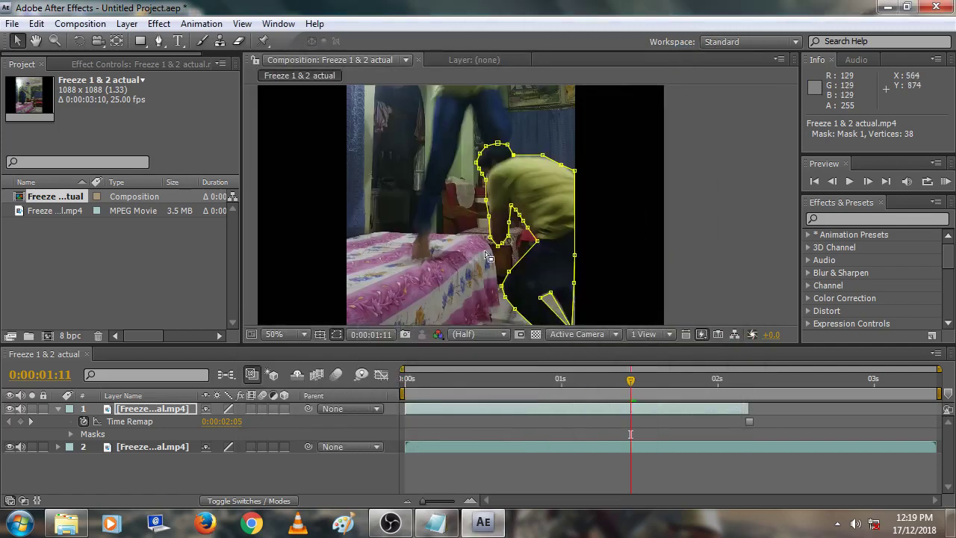
left_click(170, 446)
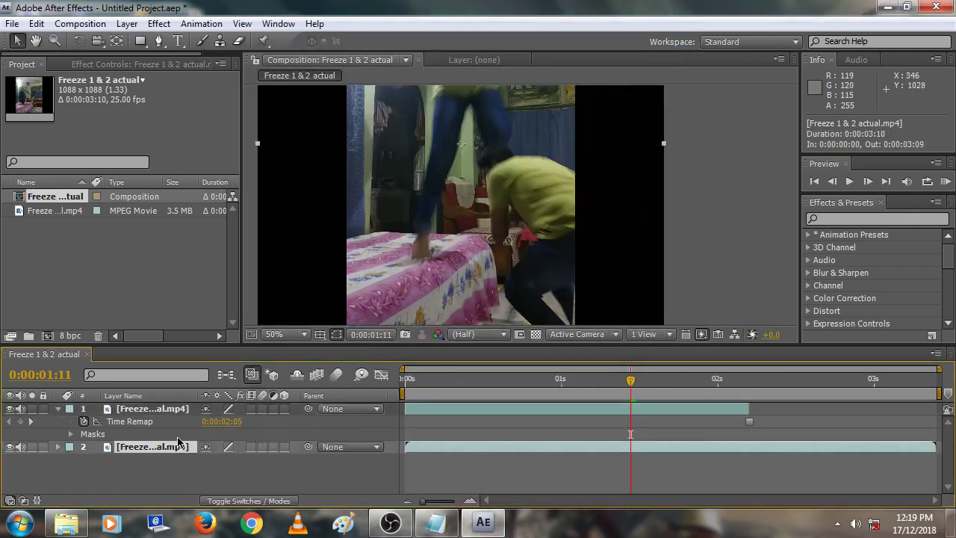
RAM-preview the masked freeze composition from an earlier frame, then bring the Notepad notes forward
scroll(499, 178, "down", 1)
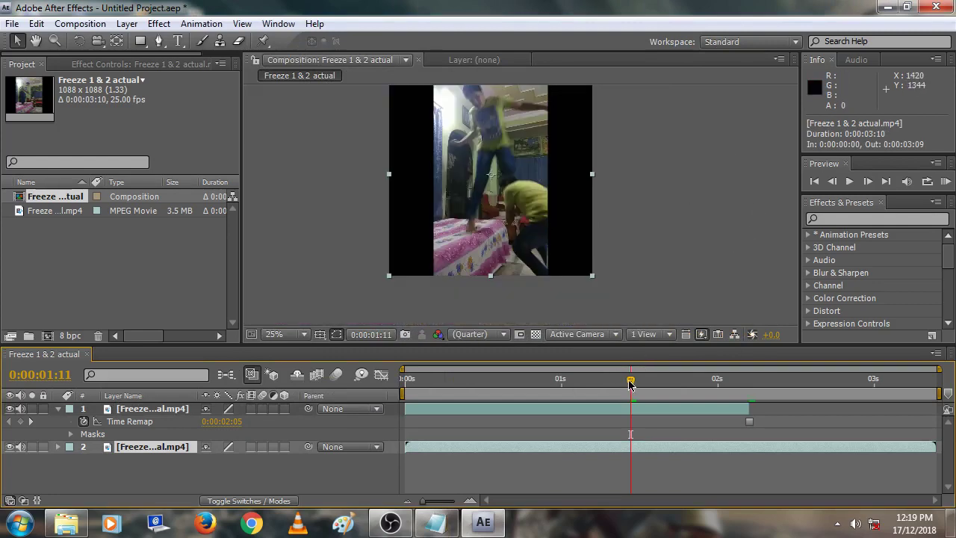
left_click_drag(631, 382, 405, 382)
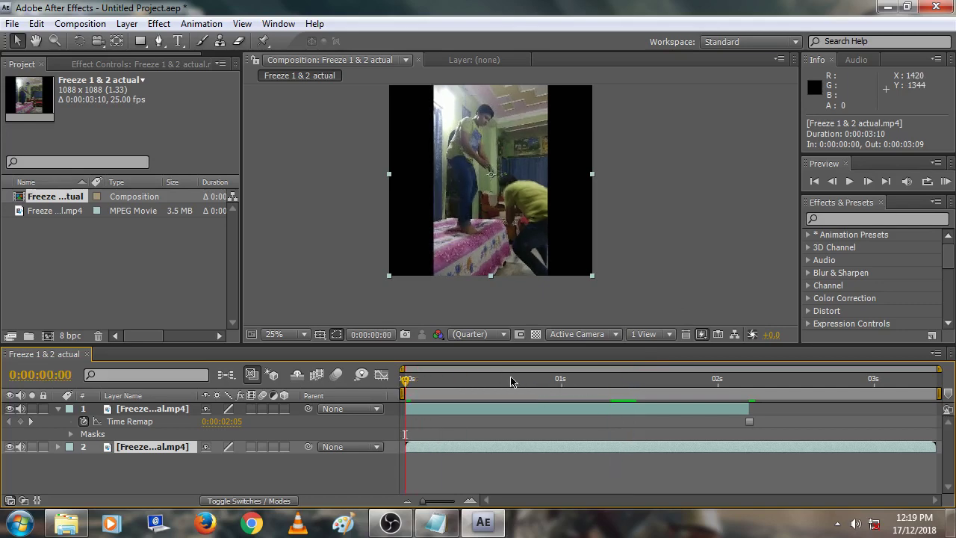
key("KP_0")
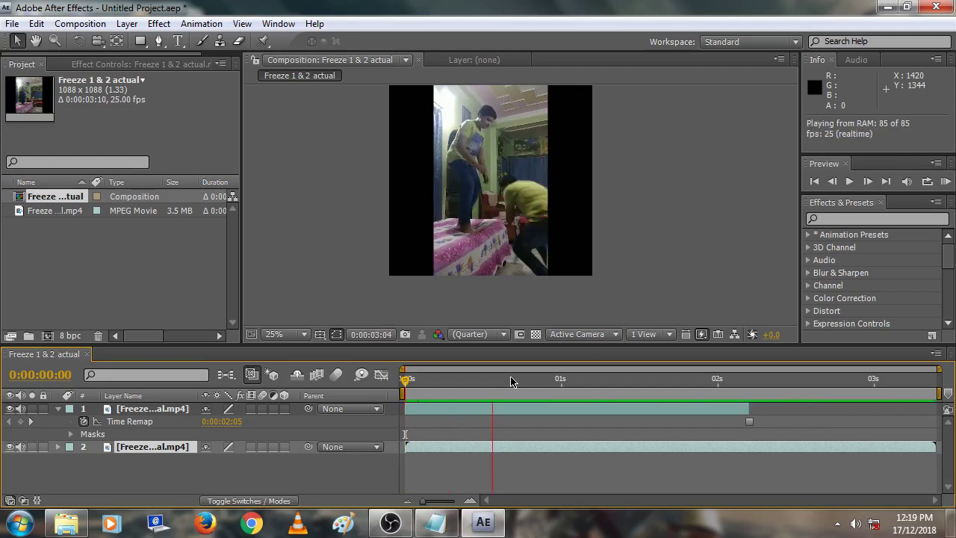
key("space")
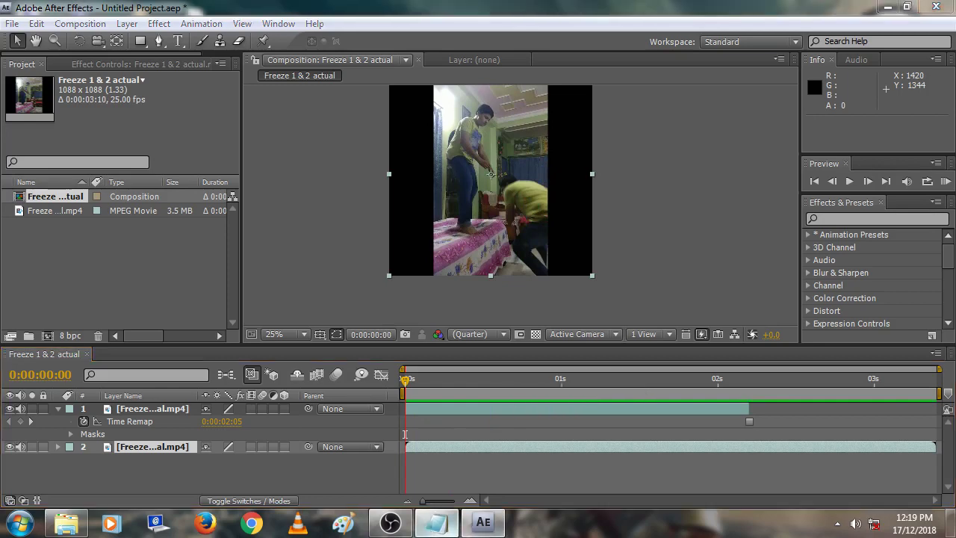
left_click(436, 523)
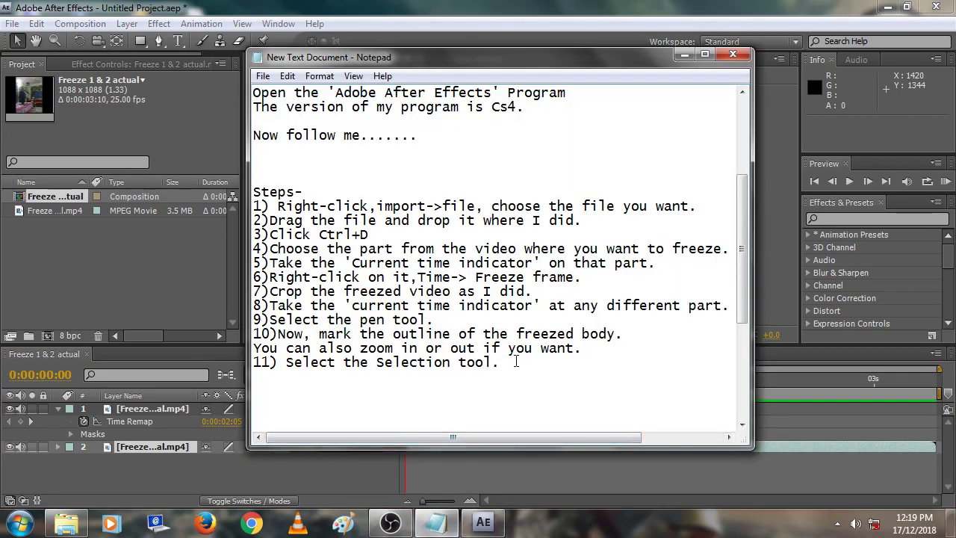
Add step 12, 'Click the Numpad 0 to play the project', followed by blank lines
key("Return")
key("Return")
type("12) ")
type("Cl")
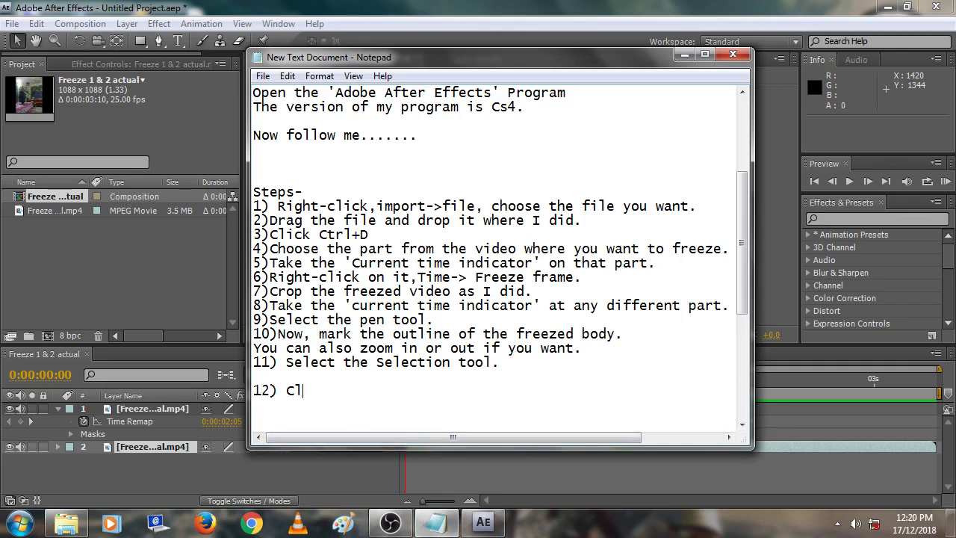
type("ick the ")
type("Nump")
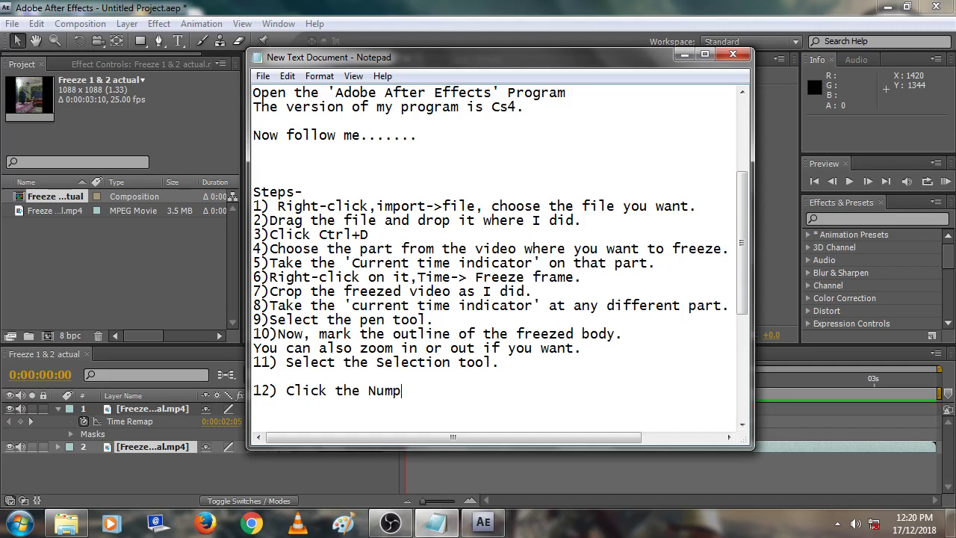
type("ad 0 ")
type("to ")
type("play the ")
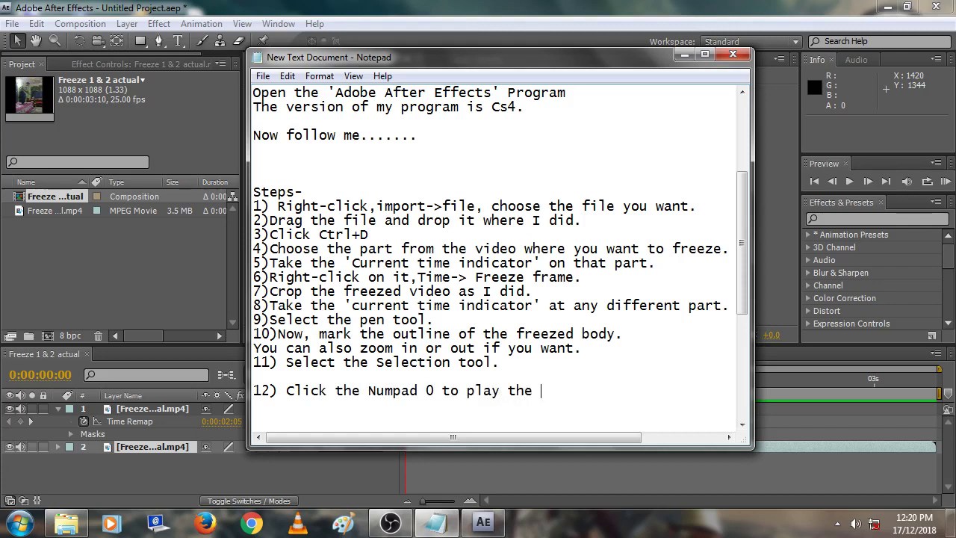
type("project")
key("Return")
key("Return")
key("Return")
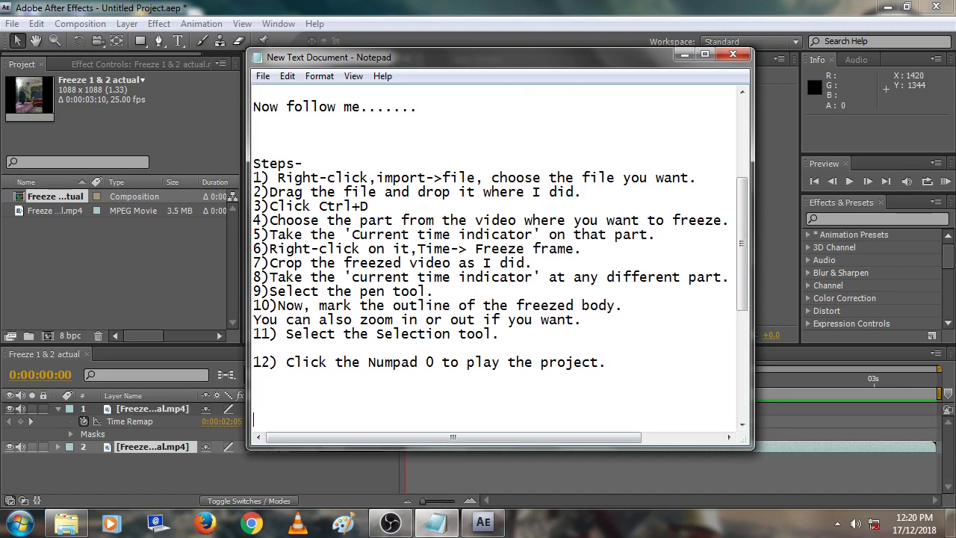
key("Return")
key("Return")
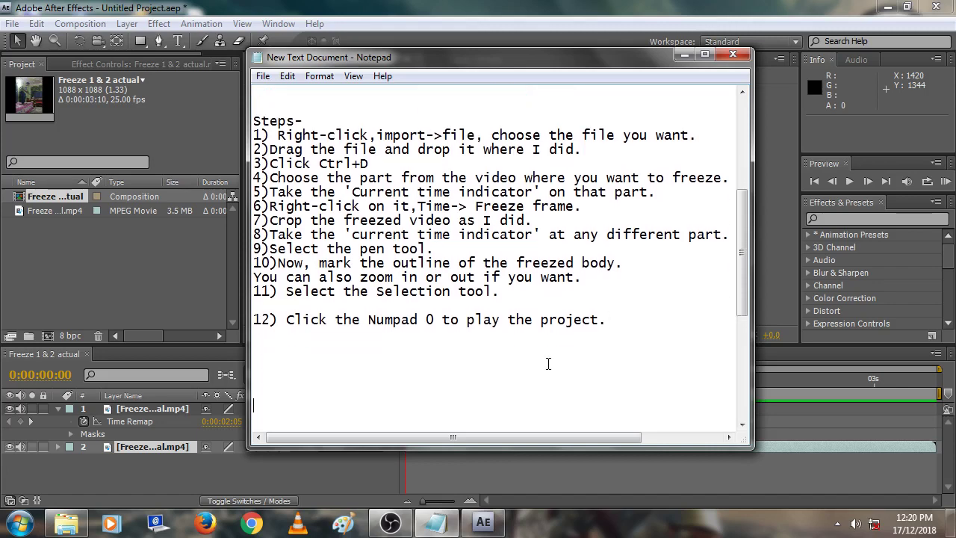
Type the closing lines saying the edited freeze frame project is ready and 'Enjoy.', then minimize Notepad
type("Your")
type(" edit")
type("ed ")
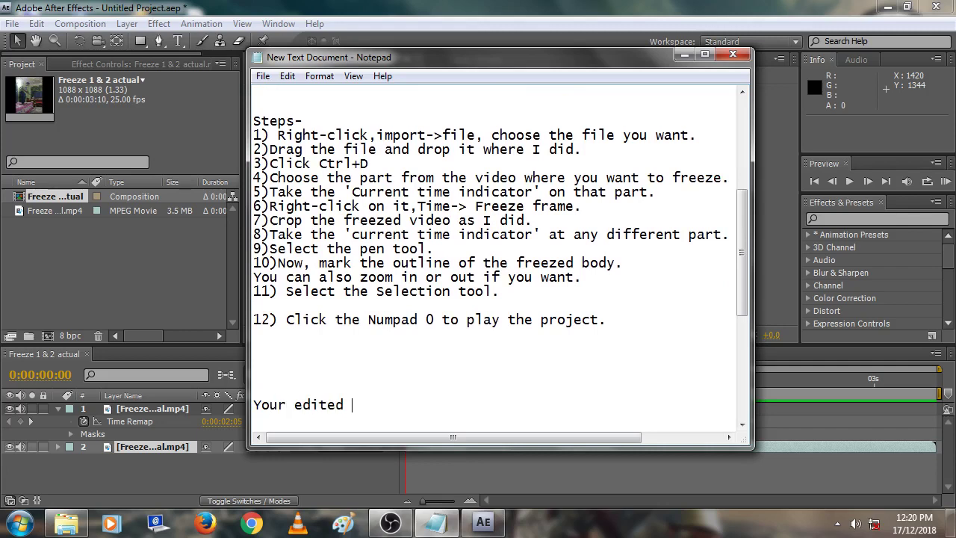
type("freeze fra")
type("m")
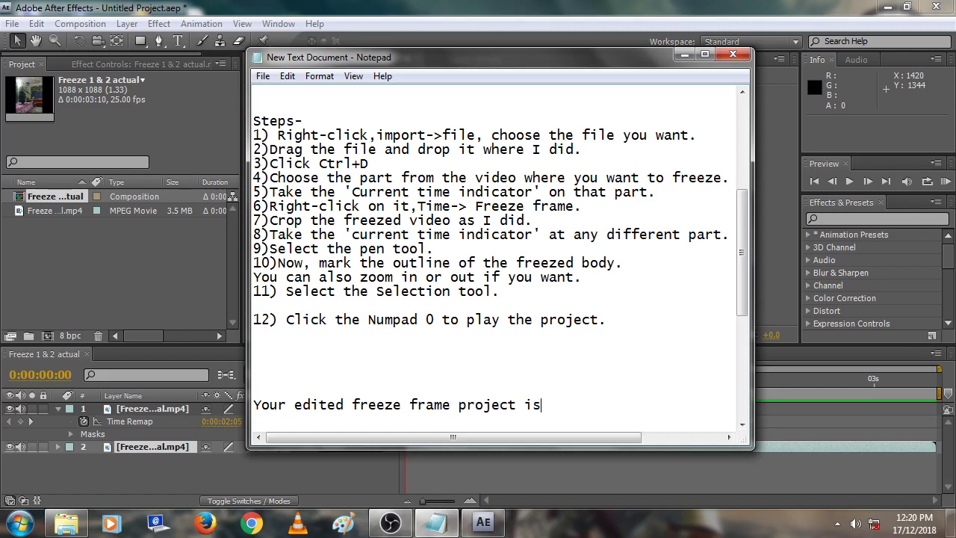
type("dy.......")
key("Return")
type("nj")
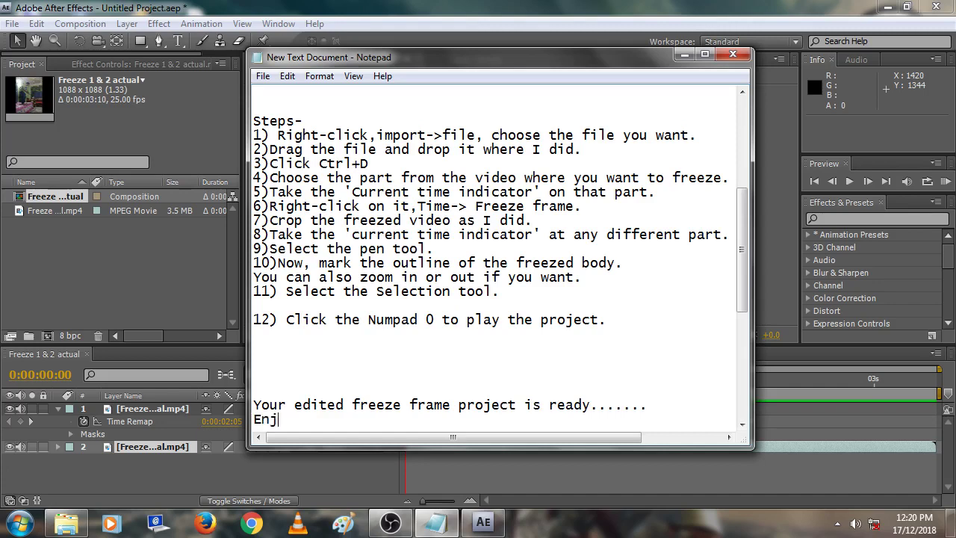
type("oy.")
left_click(683, 55)
Open File > Save As and browse to Local Disk (D:)
left_click(11, 24)
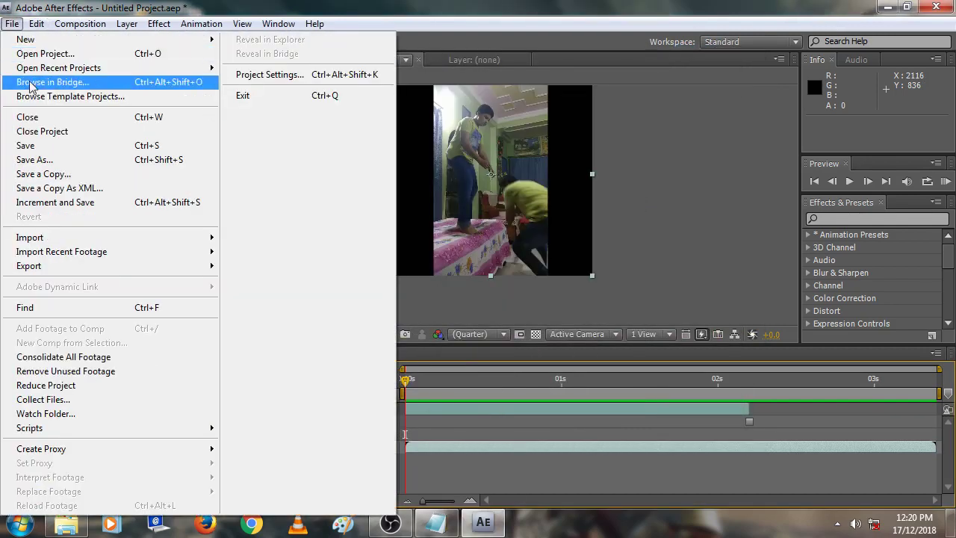
left_click(56, 162)
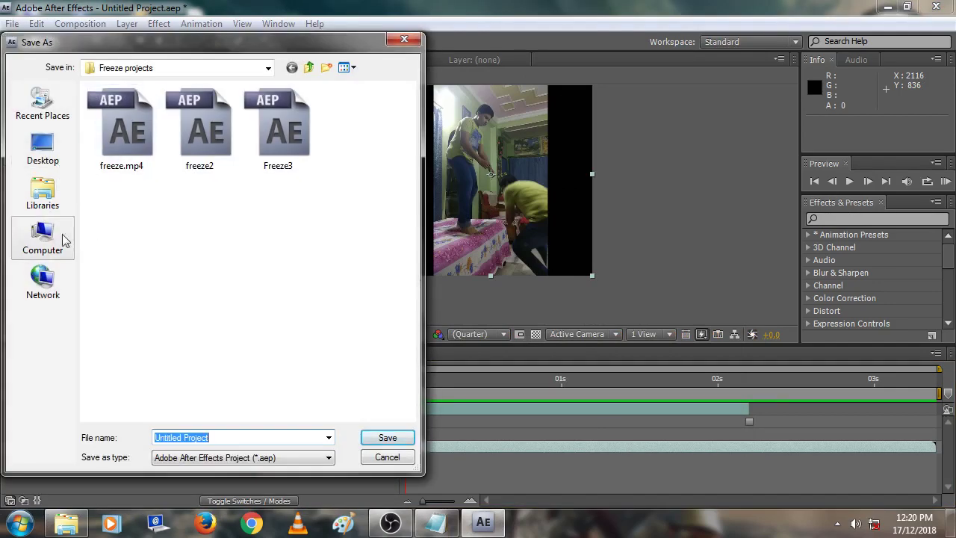
left_click(60, 239)
double_click(153, 155)
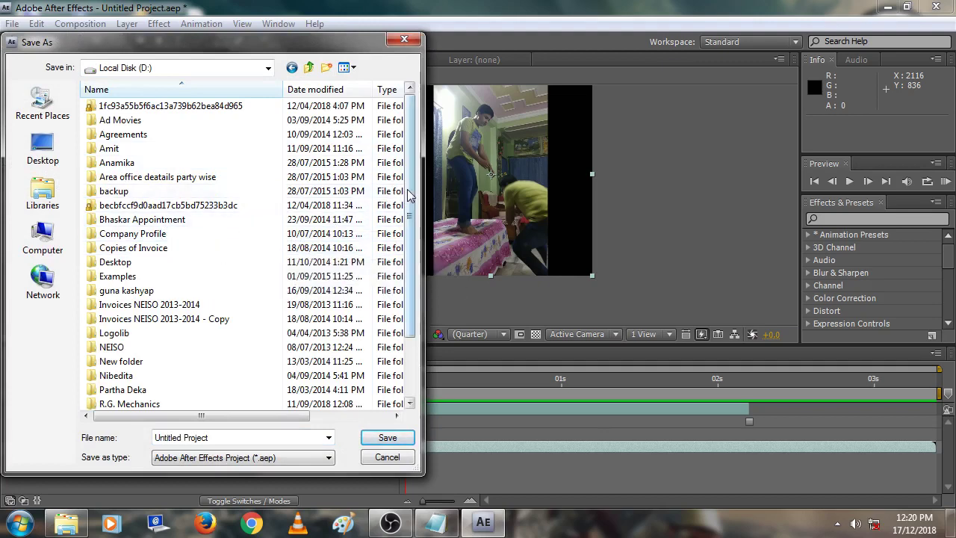
scroll(201, 321, "down", 1)
scroll(186, 374, "down", 1)
Create a new folder named freeze on D: and save the project there as freeze.aep
right_click(177, 402)
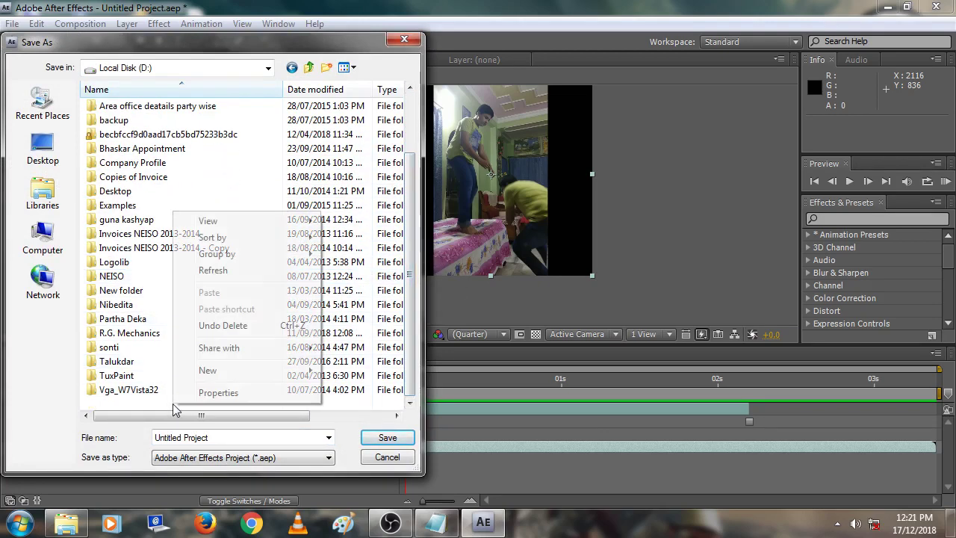
mouse_move(213, 371)
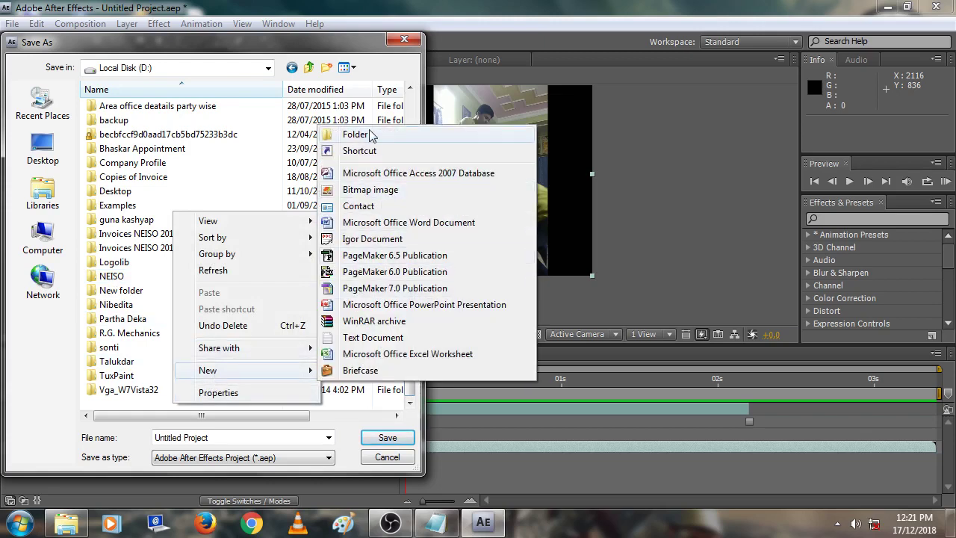
left_click(371, 134)
type("fre")
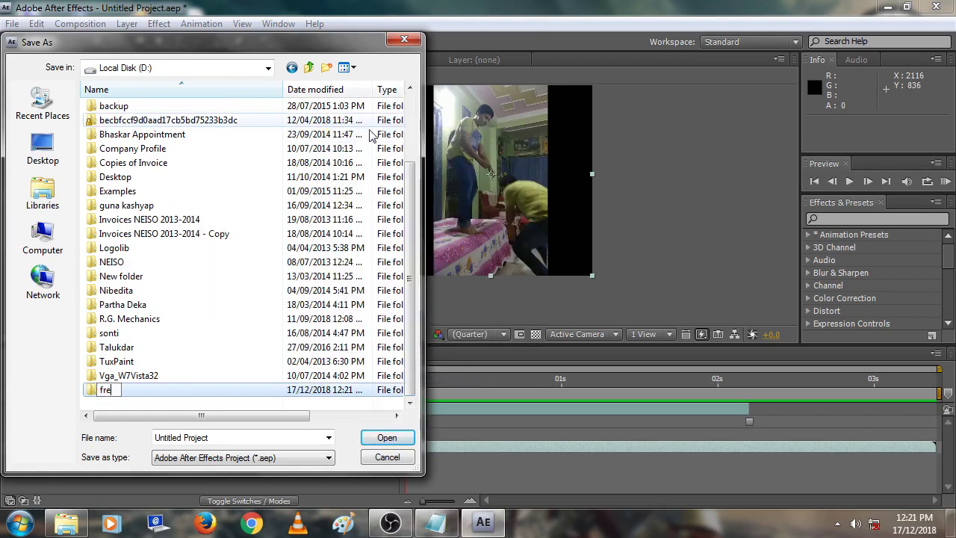
type("eze")
key("Return")
key("Return")
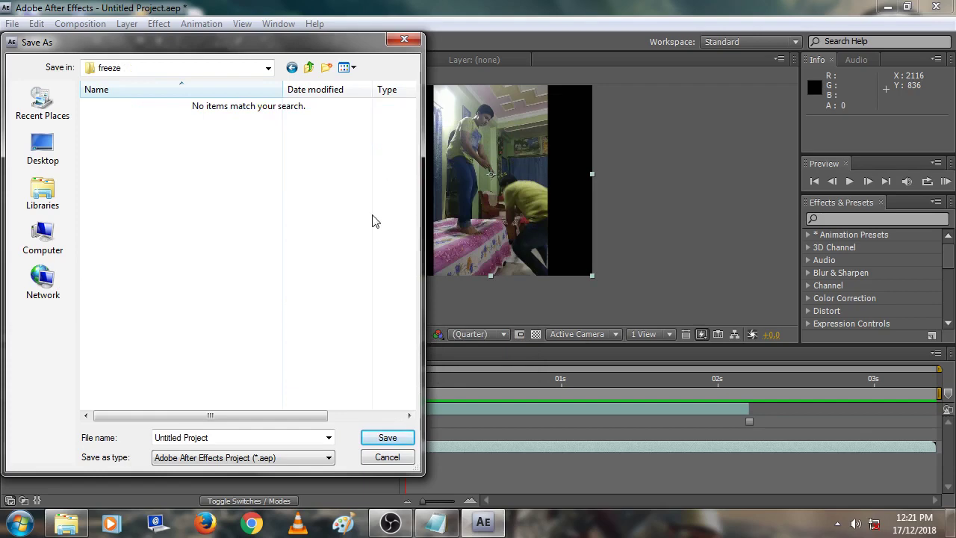
left_click(287, 433)
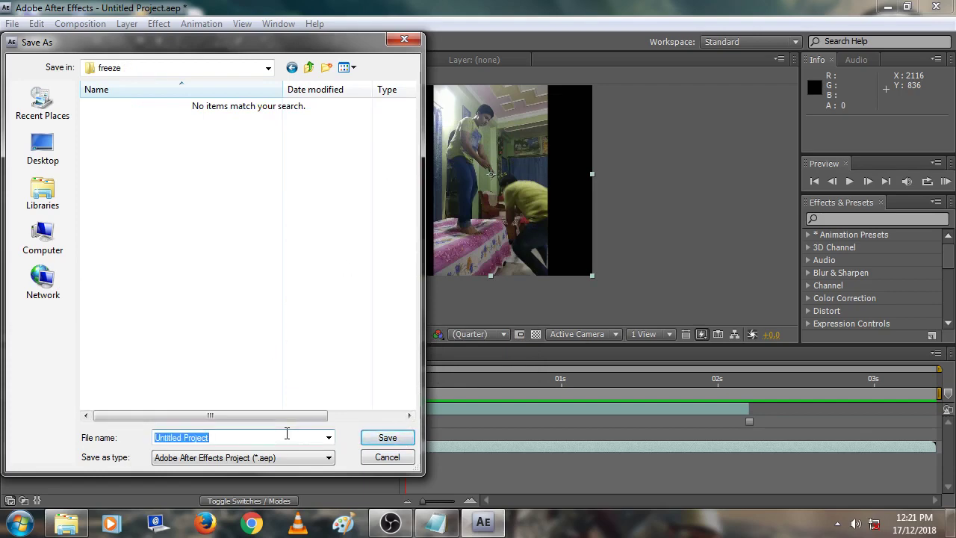
type("freeze")
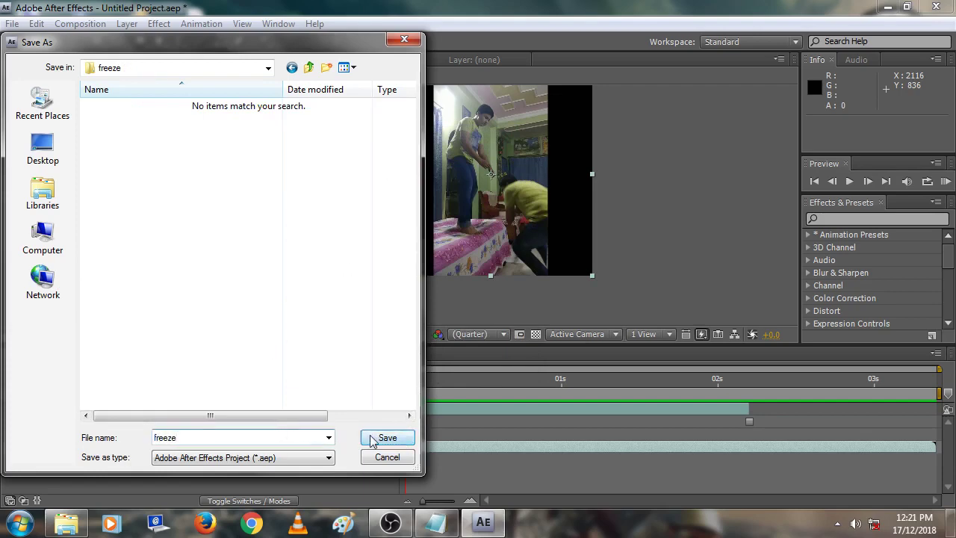
left_click(370, 437)
Bring the notes back and add the line 'Save the project!!'
mouse_move(454, 526)
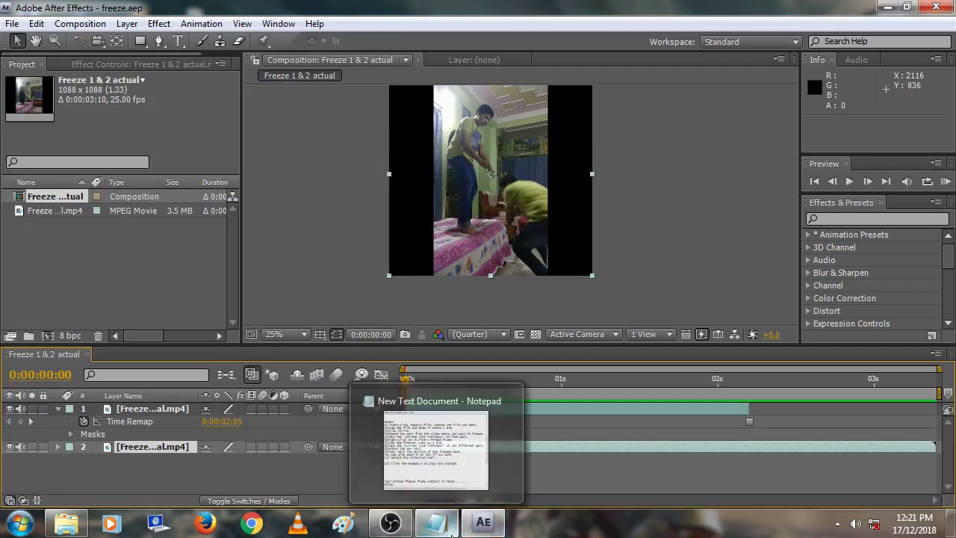
left_click(451, 482)
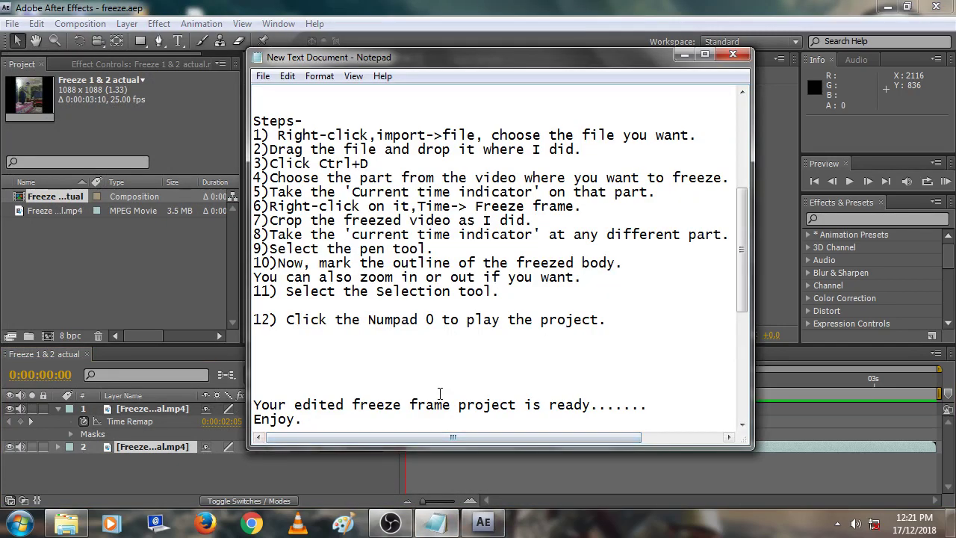
key("Return")
key("Return")
key("Return")
key("Return")
type("S")
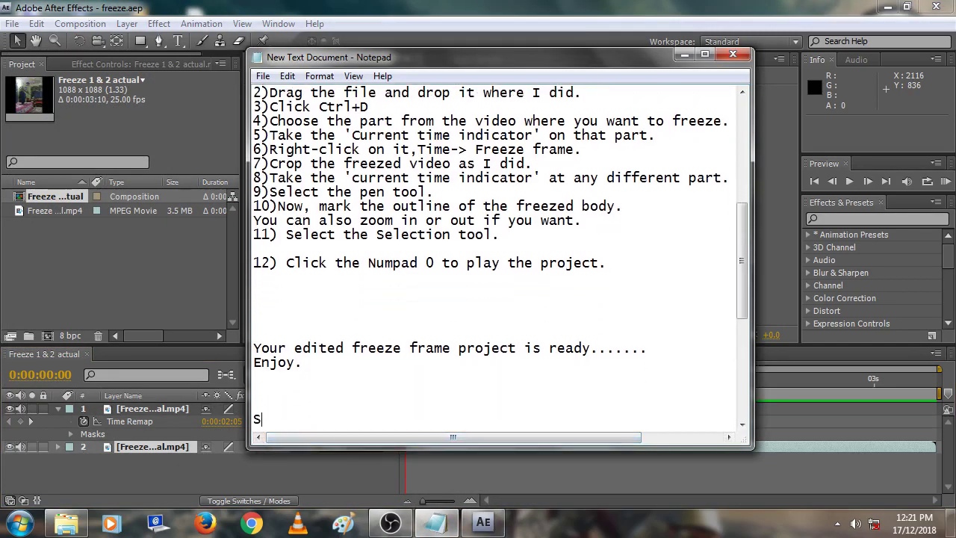
type("ave the pro")
type("ject!!")
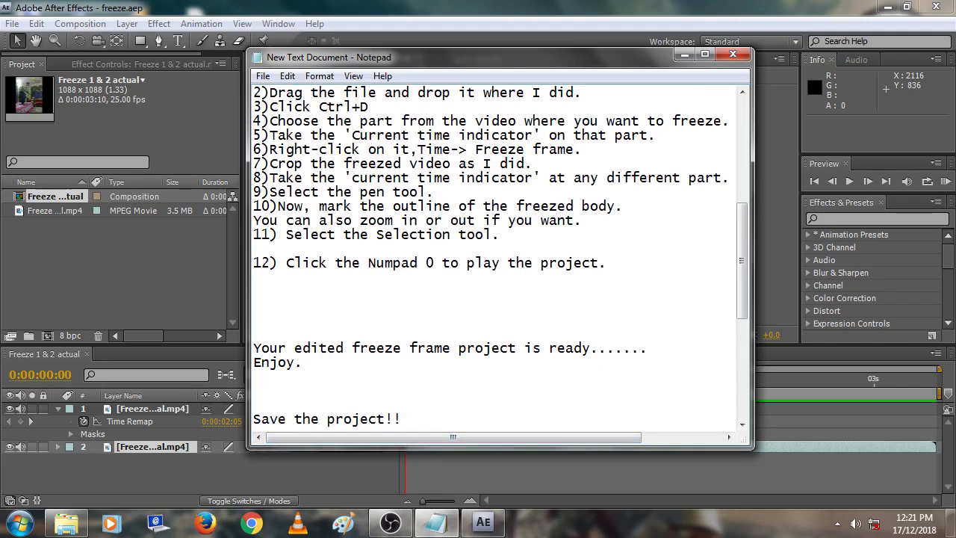
key("Return")
key("Return")
type("If you have")
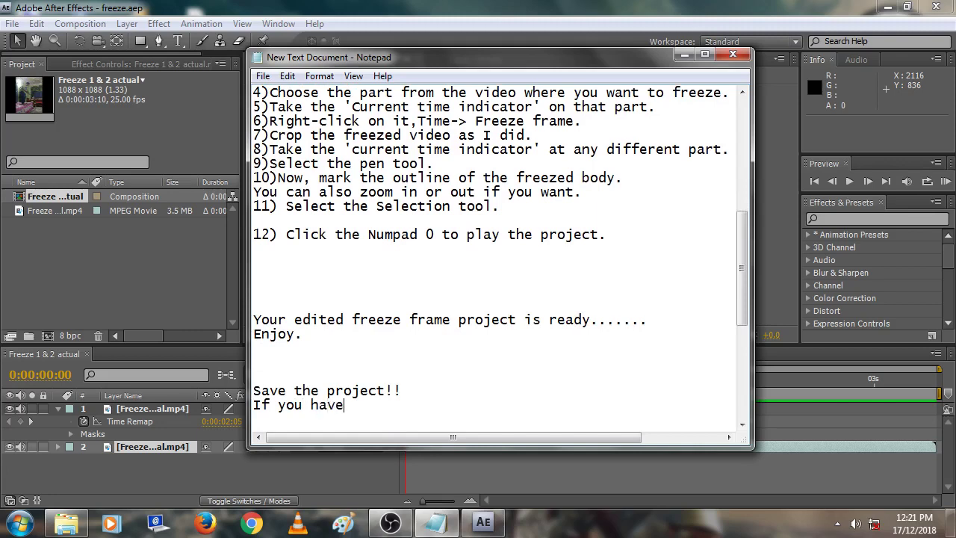
Add 'If you have Adobe Flash Player, you can export it.' and 'let me show you how--', then minimize Notepad
type(" Adob")
type("e Flash Player, you can ex")
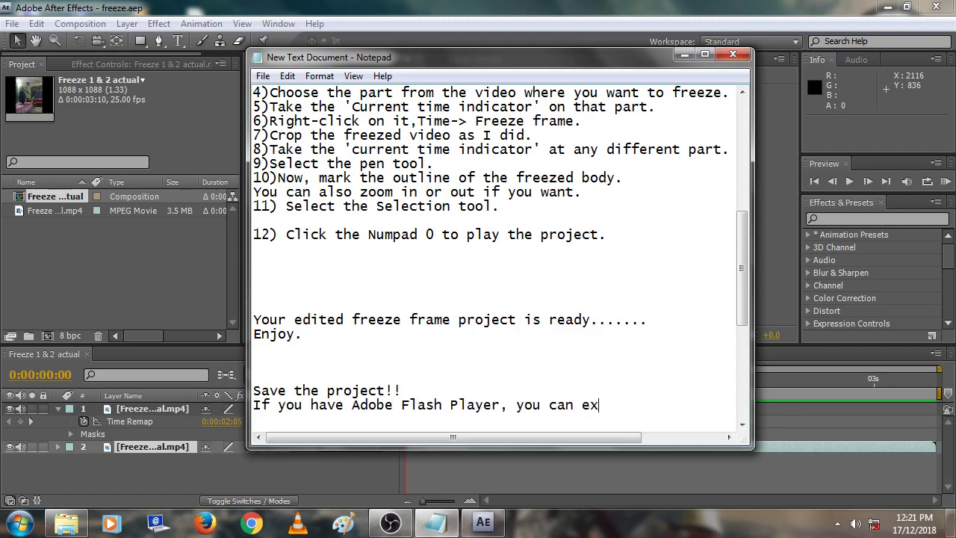
type("port it.")
key("Return")
type("let")
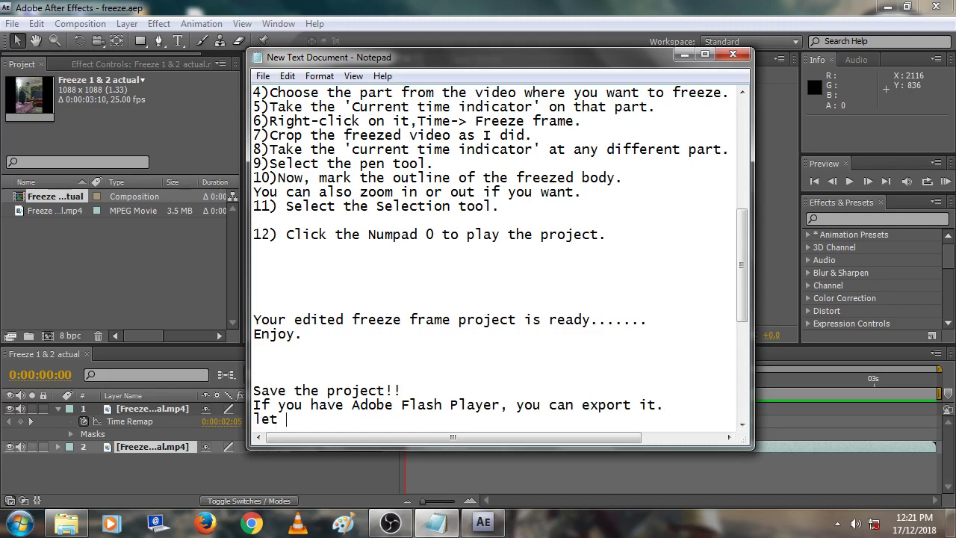
type("me sho")
type("w you ")
type("ho")
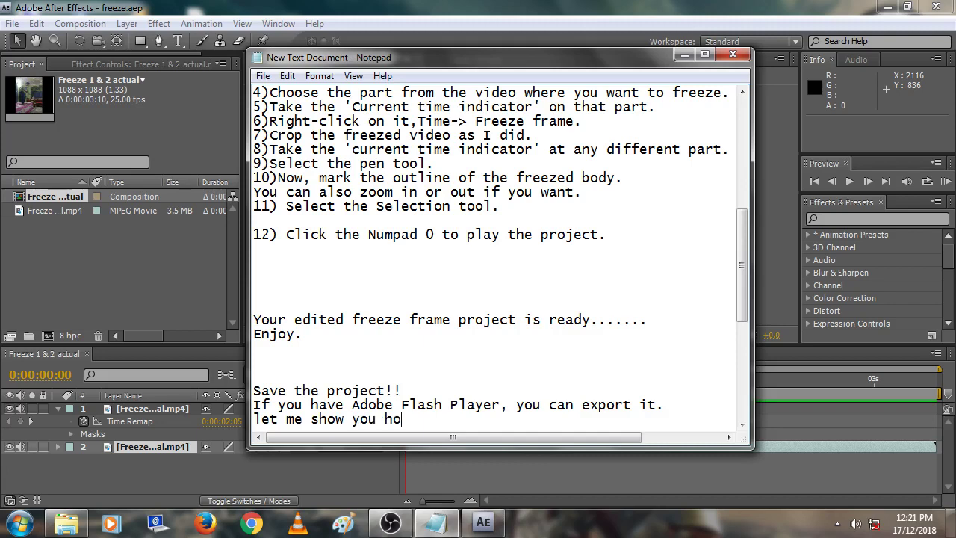
type("w--")
left_click(684, 55)
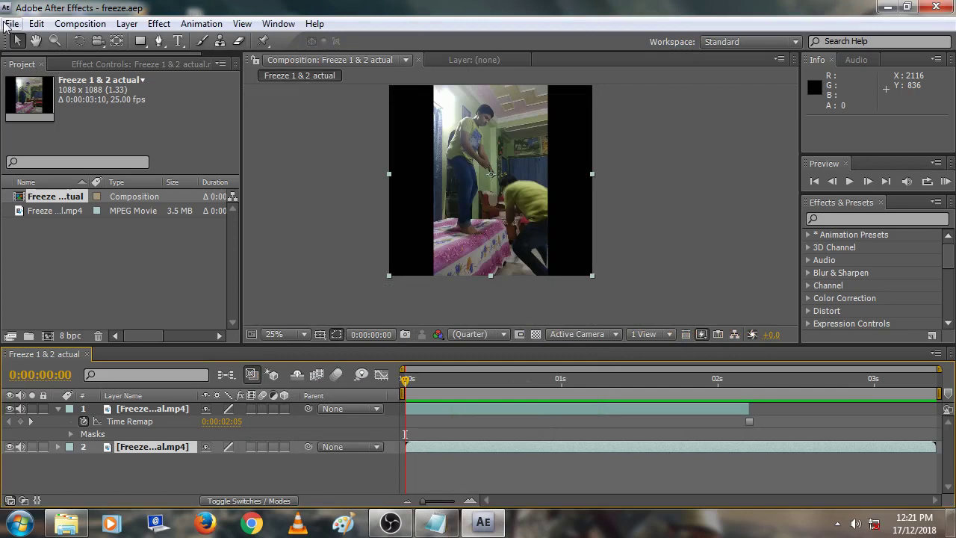
Export the composition via File > Export > Adobe Flash Player (SWF) as freeze1.swf
left_click(12, 24)
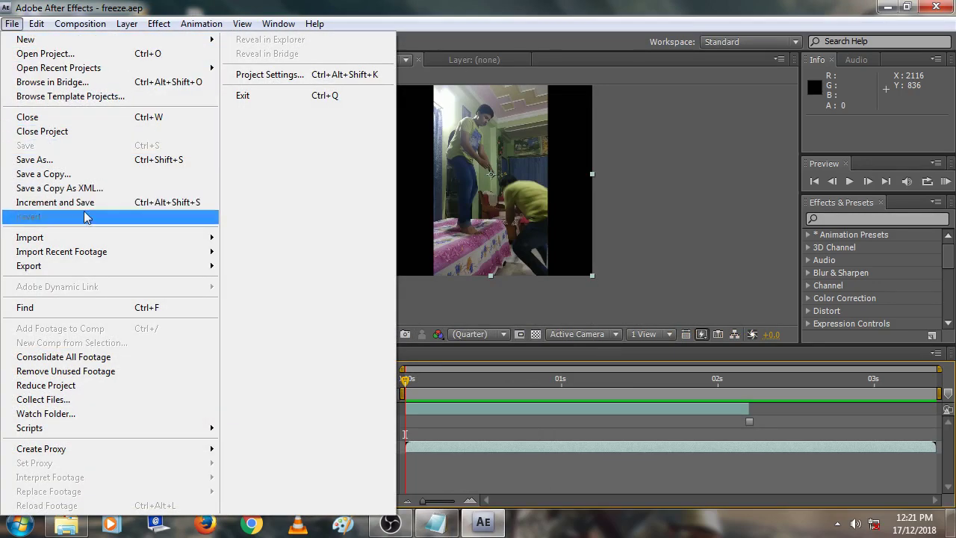
mouse_move(117, 271)
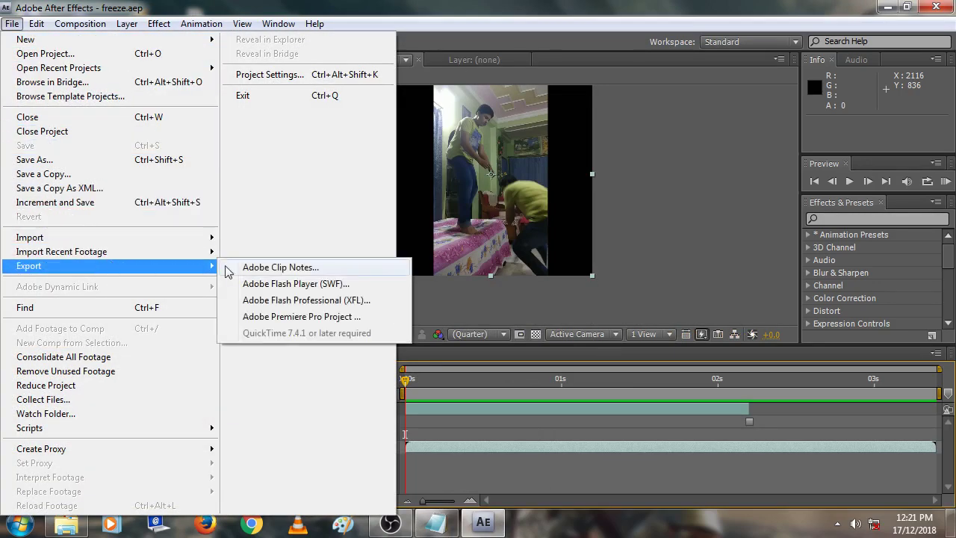
left_click(288, 284)
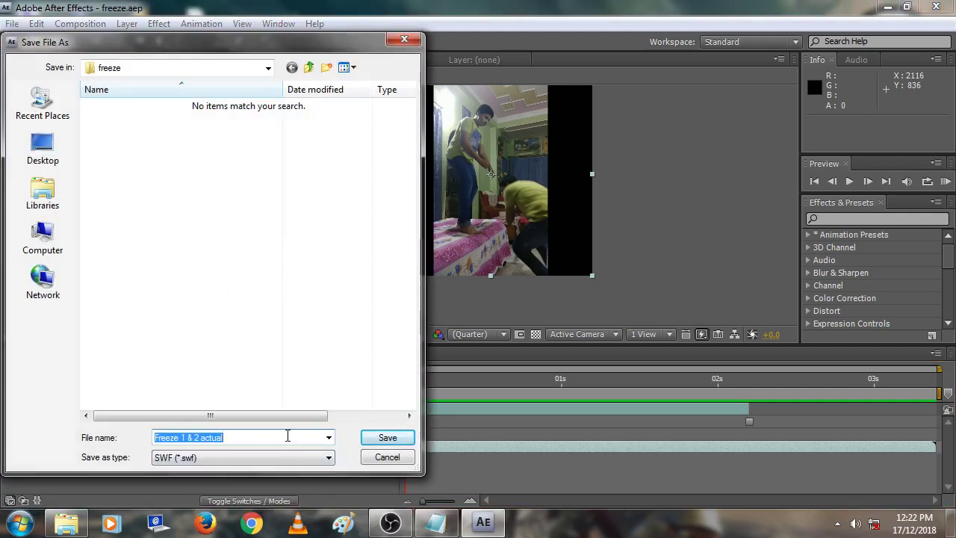
type("freeze")
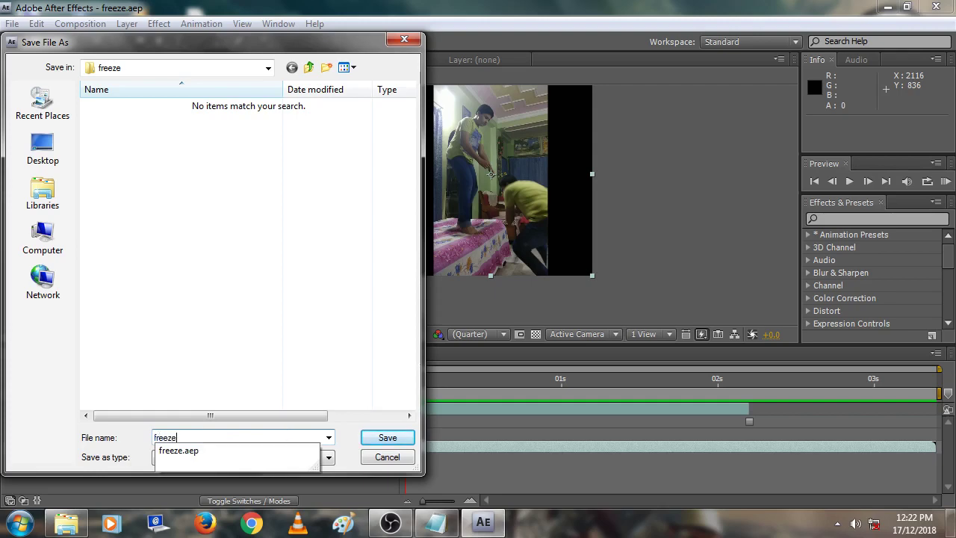
type("1")
left_click(376, 438)
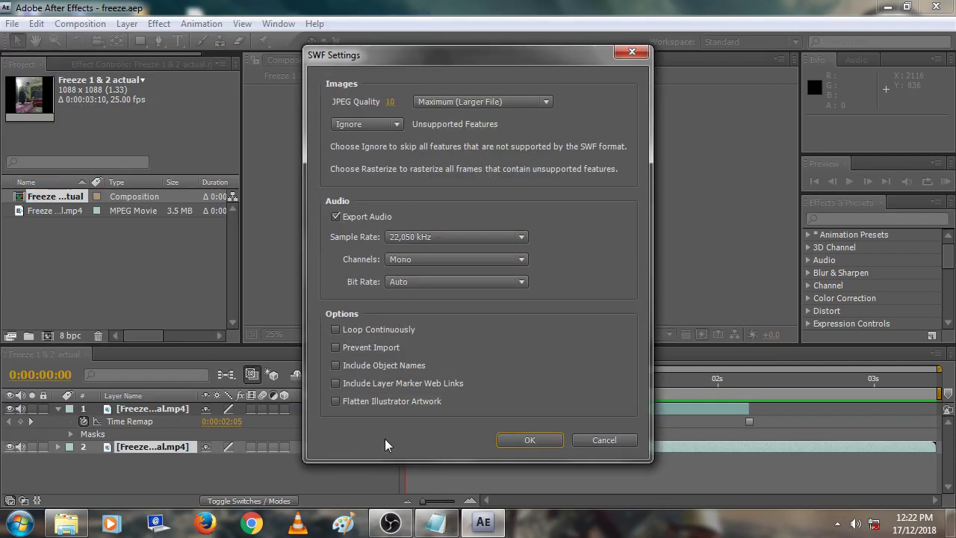
Keep JPEG quality at Maximum in the SWF settings and start the export
left_click(534, 103)
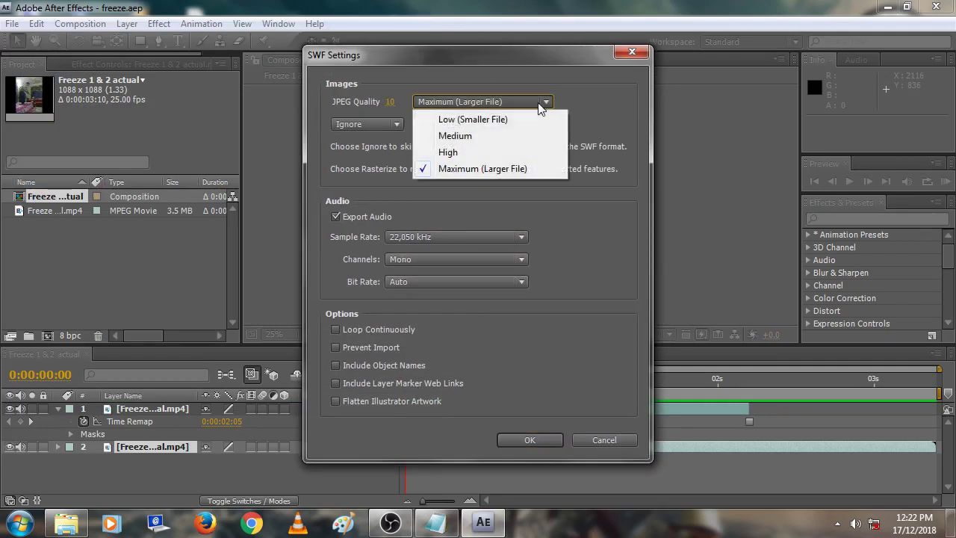
left_click(490, 170)
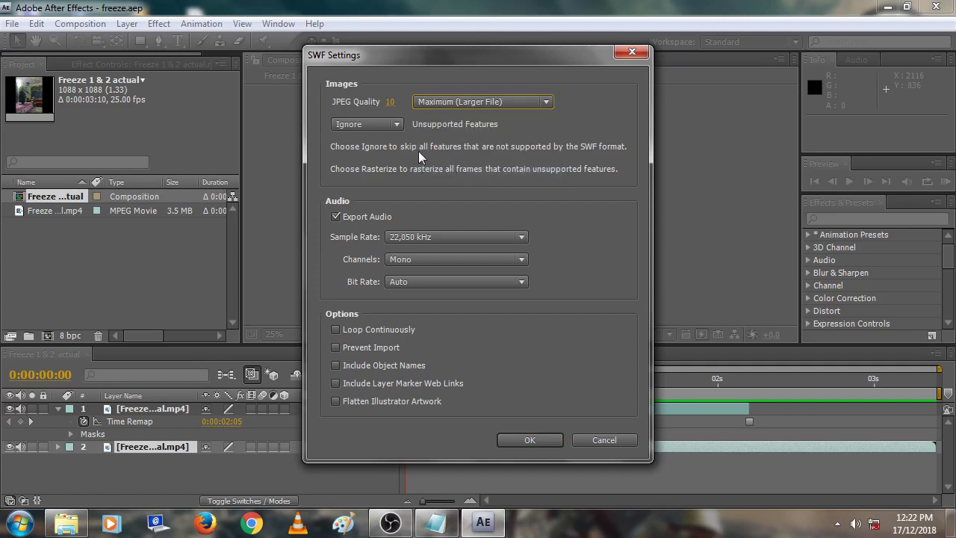
left_click(523, 440)
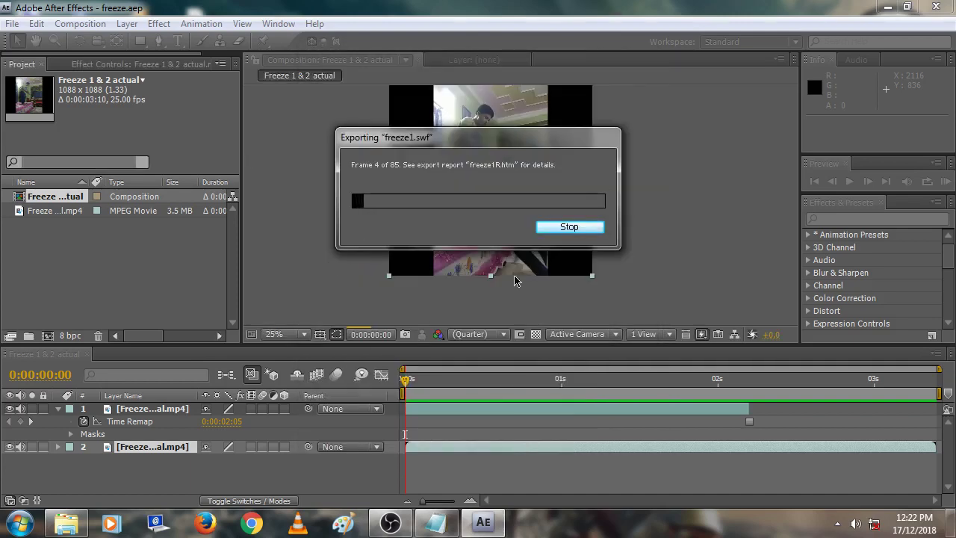
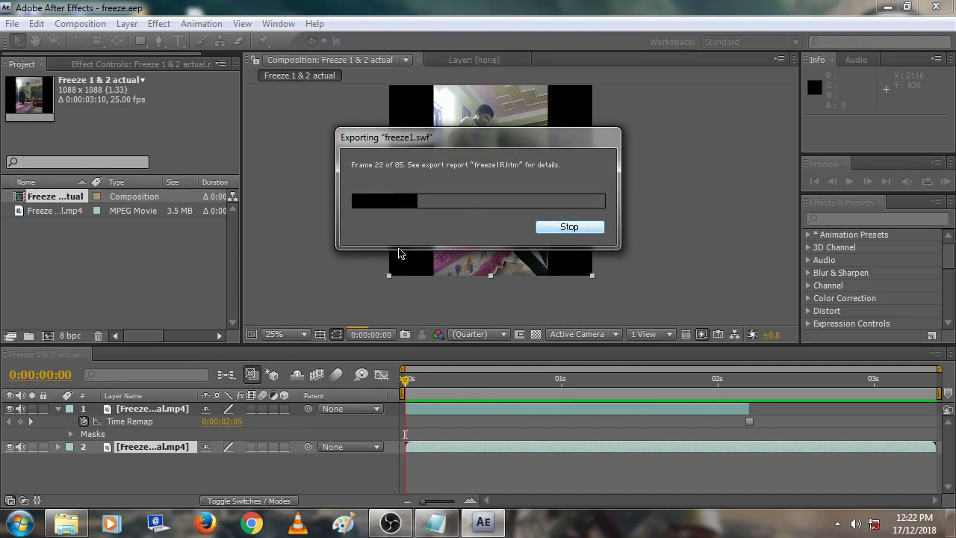
Note in Notepad that the export process is going on, then check the SWF export progress
left_click(436, 523)
key("Return")
key("Return")
key("Return")
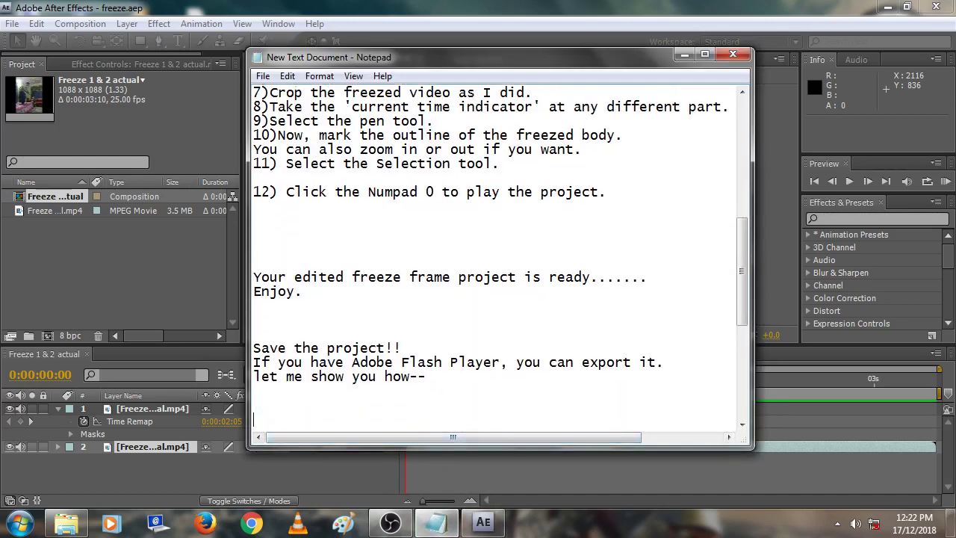
type("Thepr")
type("ocess i")
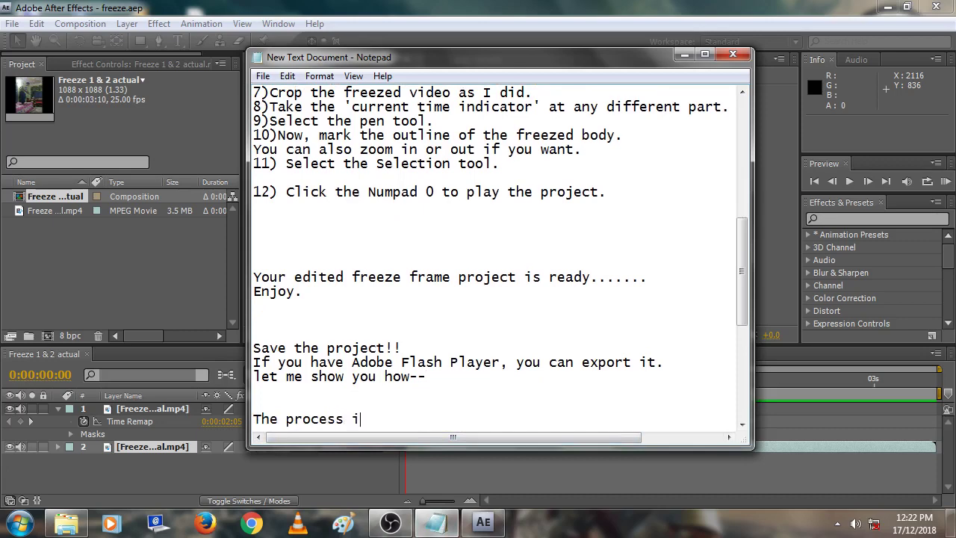
type("s going")
type(" on.")
left_click(684, 54)
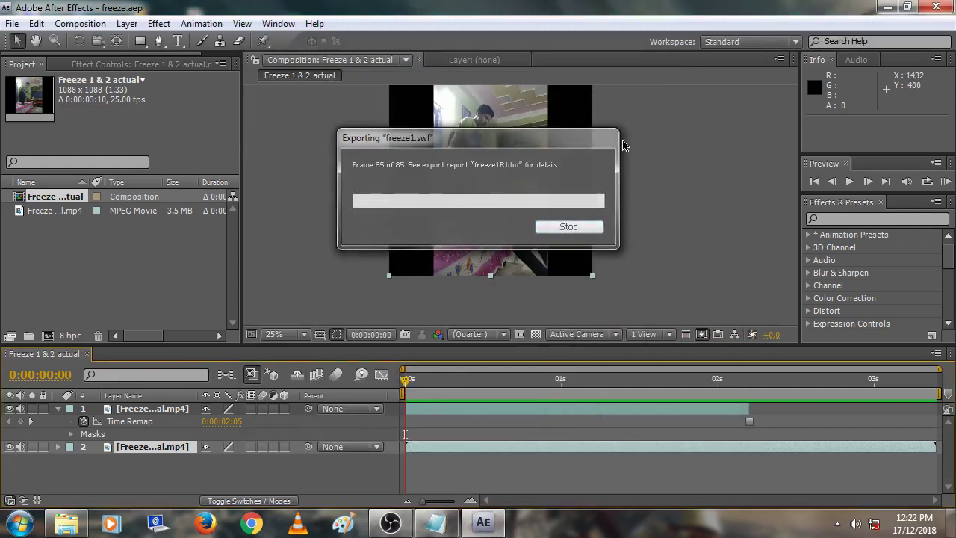
Add "It's done. Let's check out the video." to the notes and return to After Effects
left_click(436, 522)
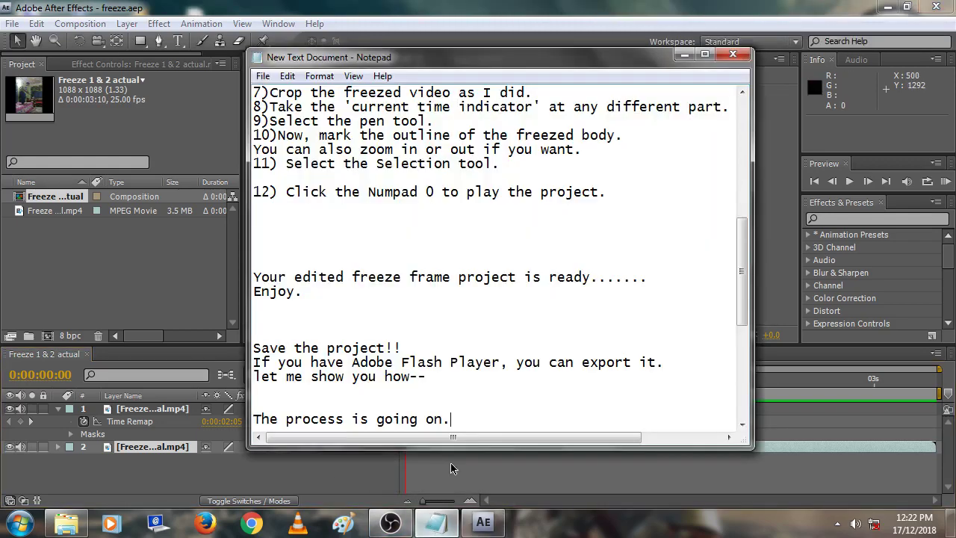
key("Return")
type("It")
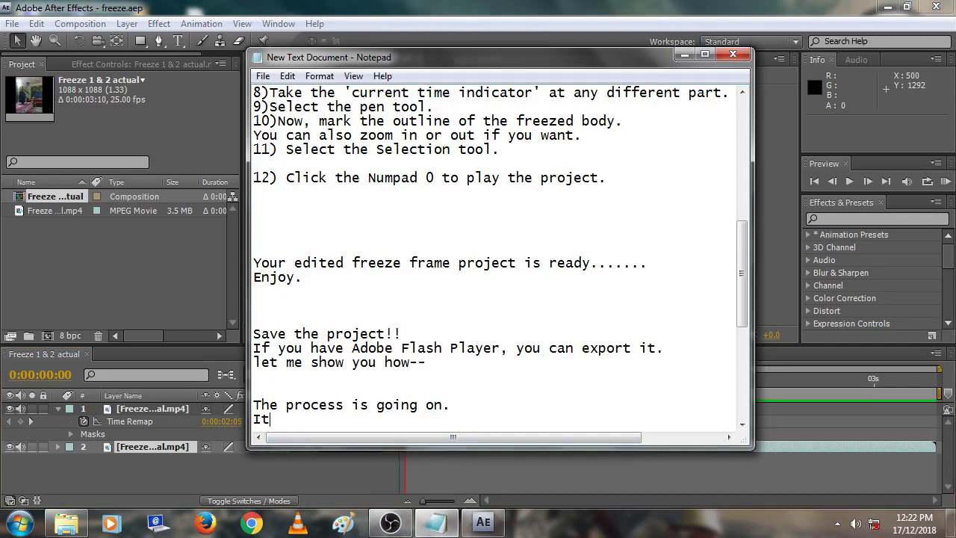
type("'s don")
type("e.")
key("Return")
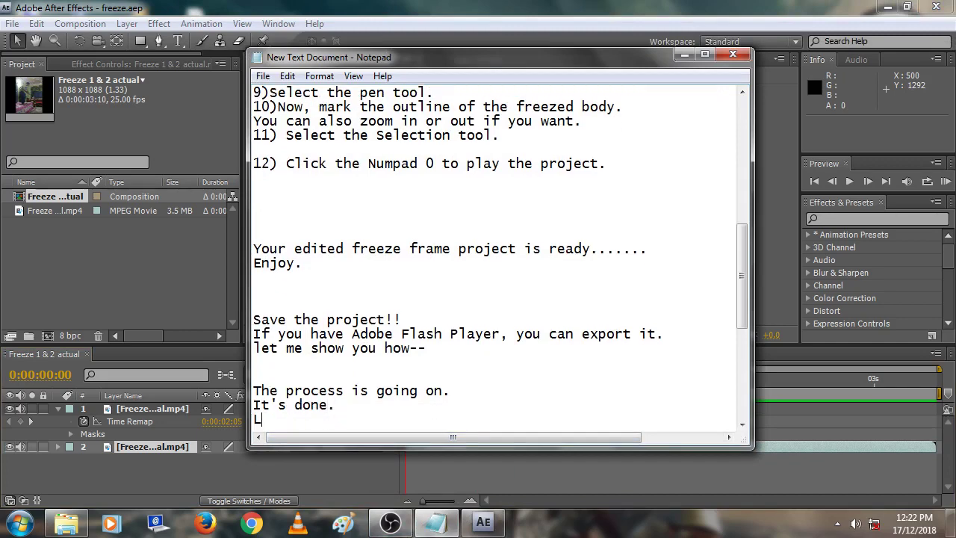
type("et's ch")
type("eck ou")
type("t the ")
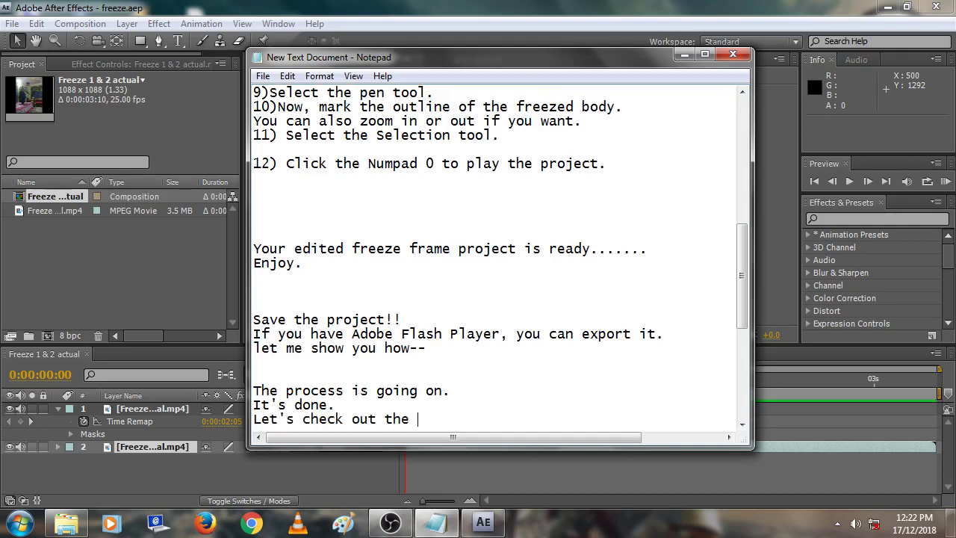
type("video.")
left_click(684, 55)
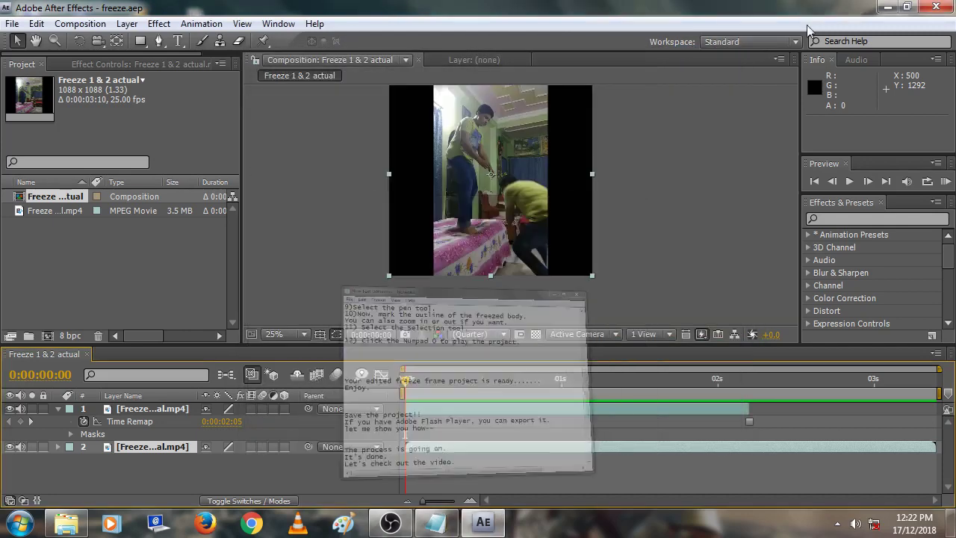
Close After Effects and open the freeze folder on Local Disk (D:)
left_click(938, 7)
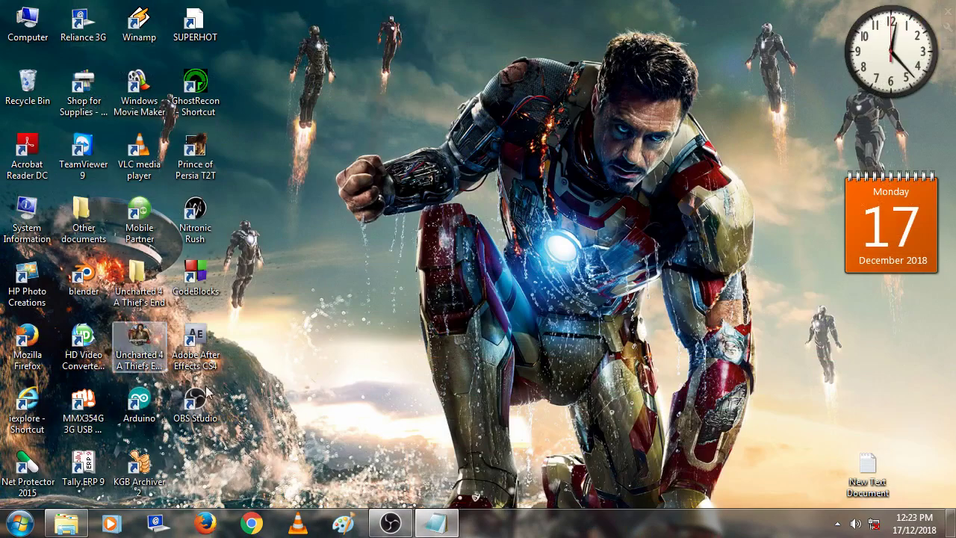
double_click(27, 22)
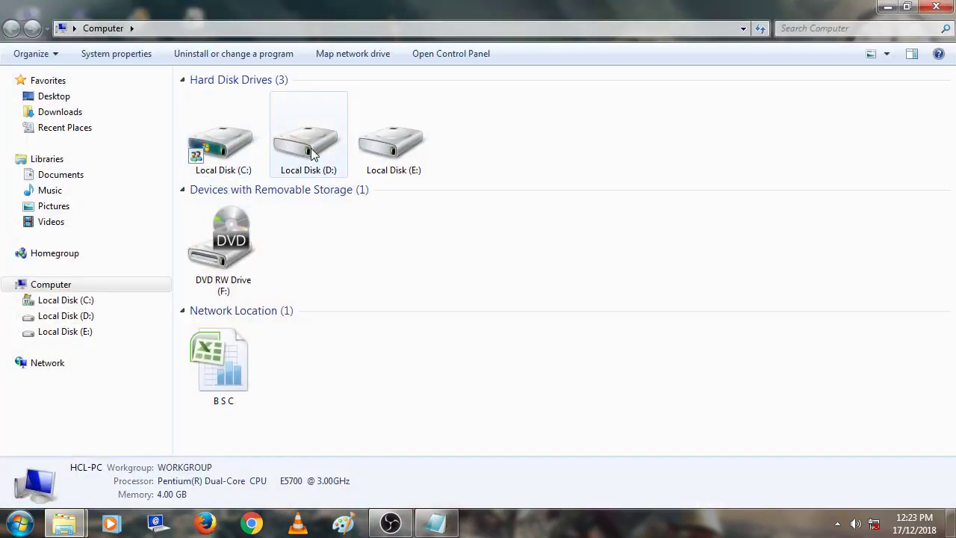
double_click(312, 153)
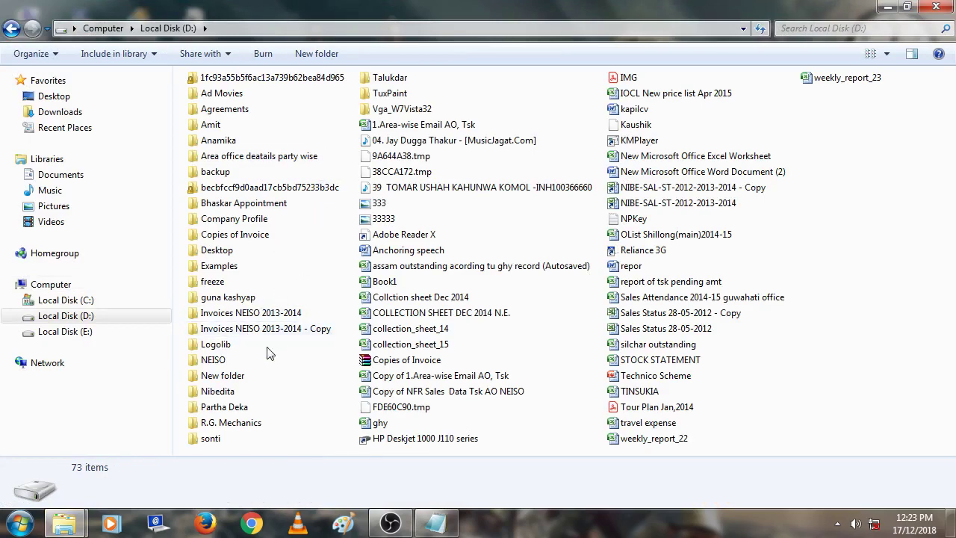
double_click(208, 278)
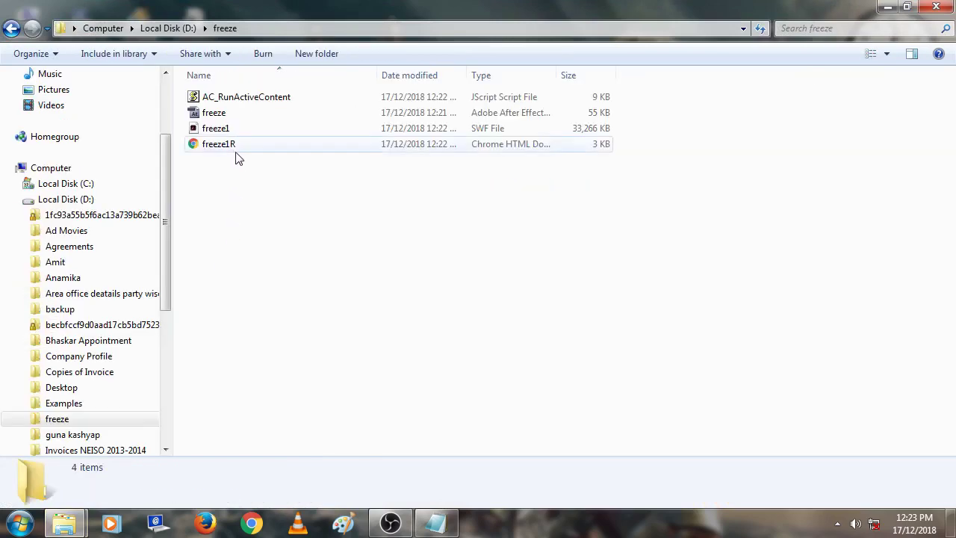
Show the freeze folder as Large Icons, select freeze1 and freeze1R, and restore the notes
left_click(887, 54)
left_click(895, 45)
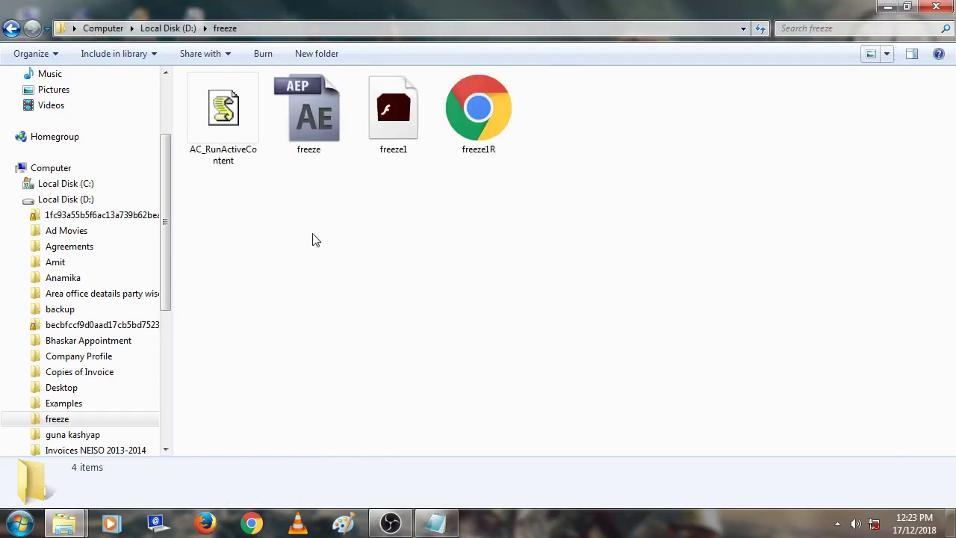
left_click(414, 147)
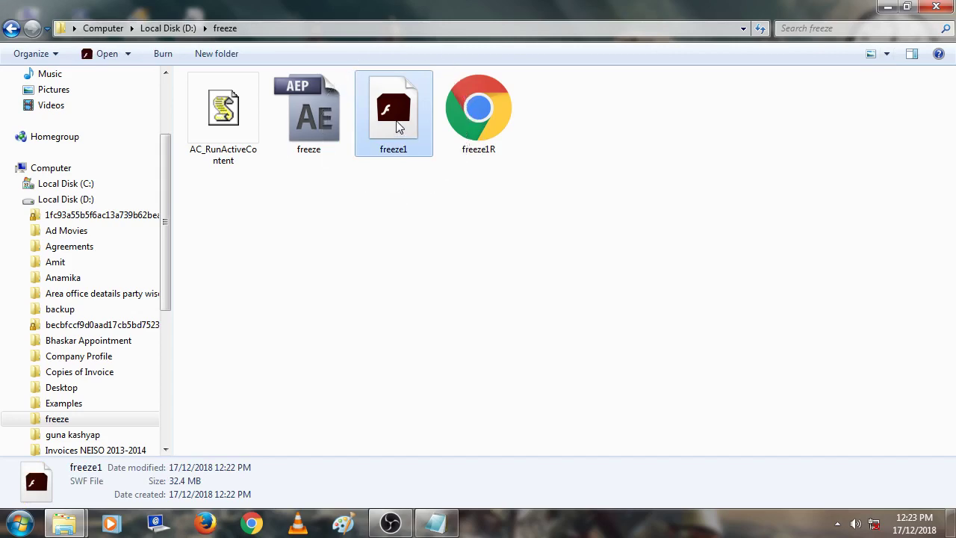
double_click(396, 124)
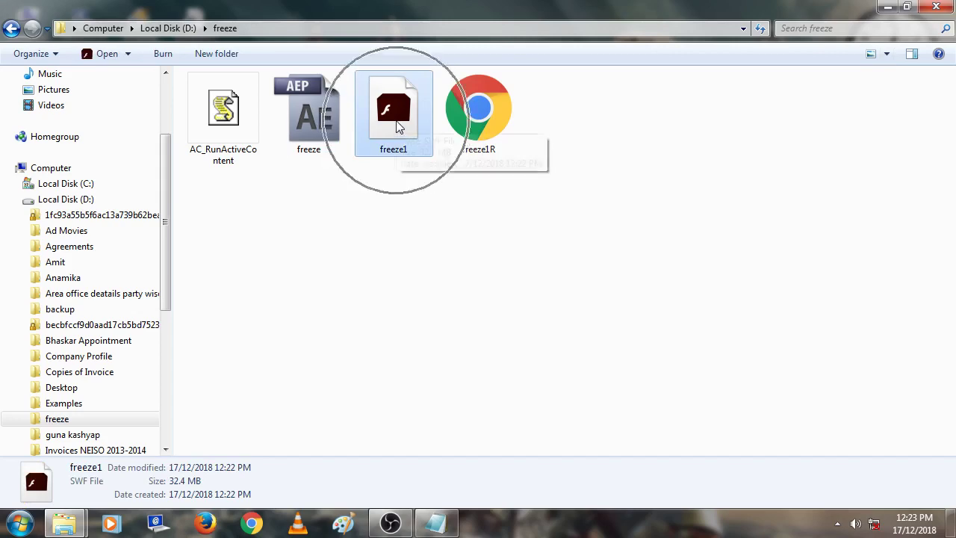
left_click(480, 121)
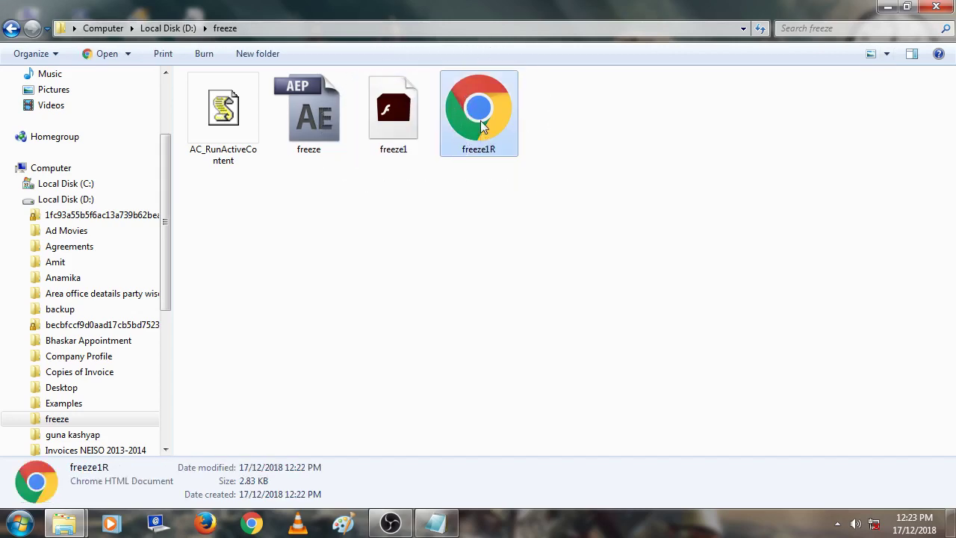
left_click(436, 523)
Note that the saved and exported files are there and you'll show the exported one, then minimize Notepad
key("Return")
key("Return")
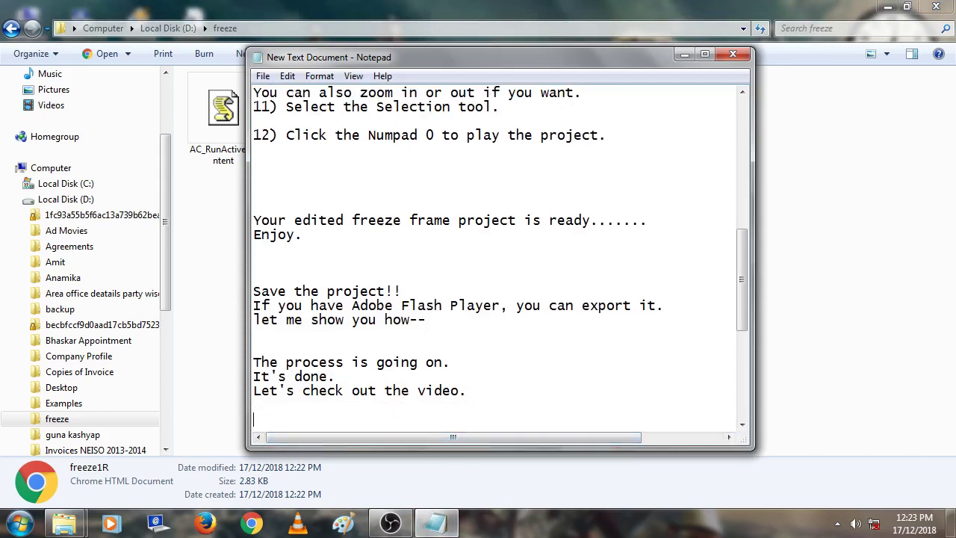
key("Return")
type("Both")
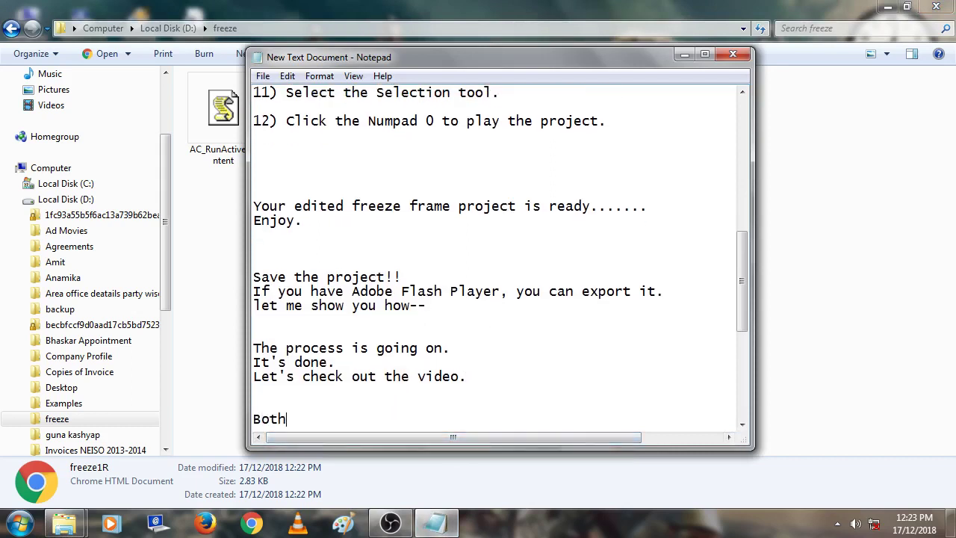
type(" our s")
type("aved and ")
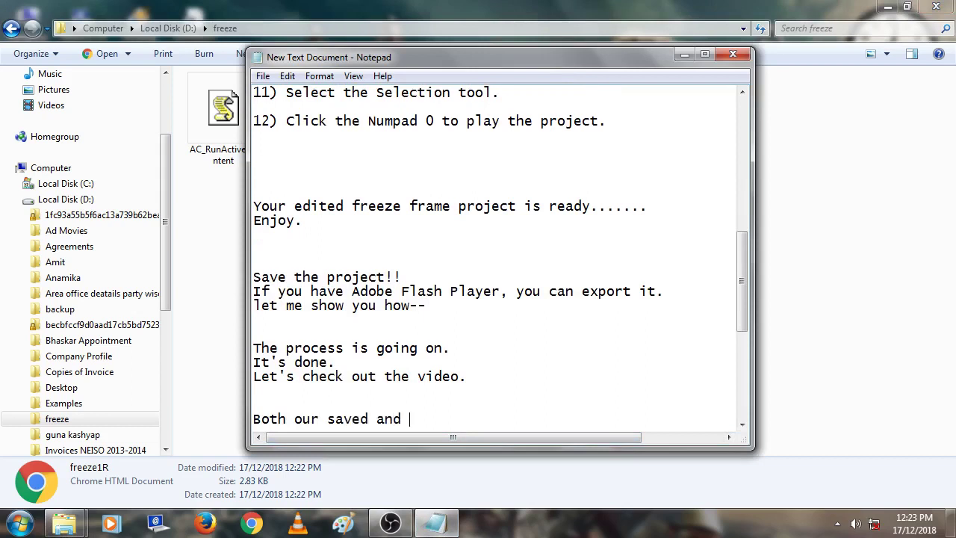
type("export")
type("ed files")
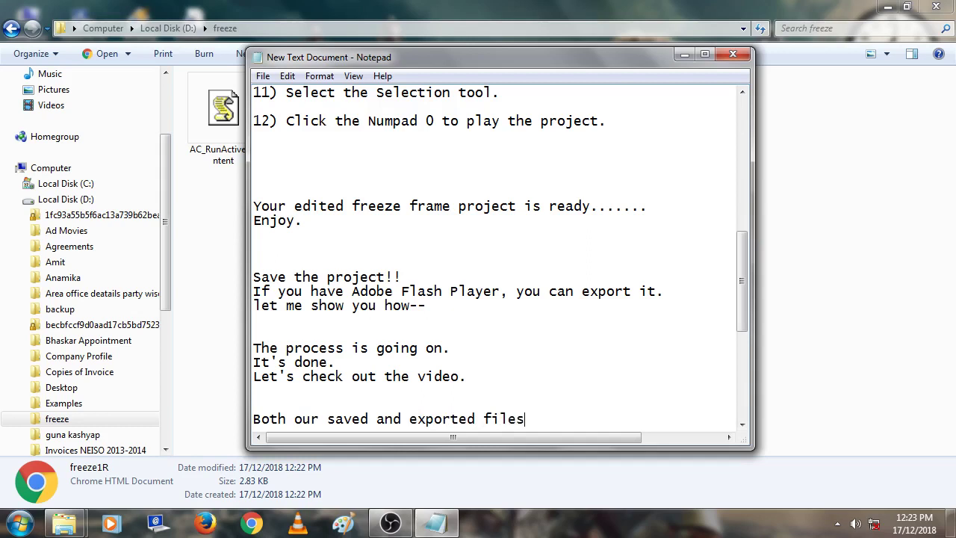
type("e there.")
key("Return")
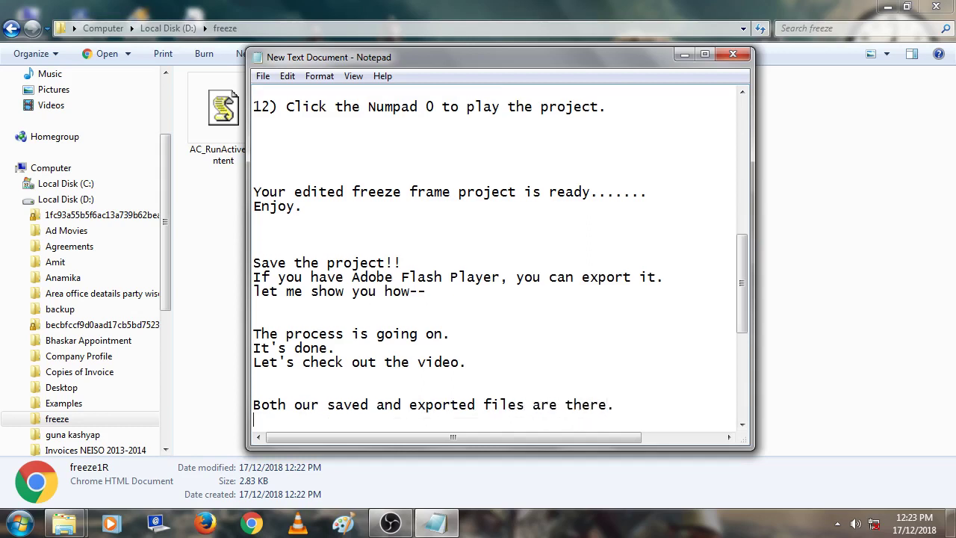
type("Let ")
type("me s")
type("how yo")
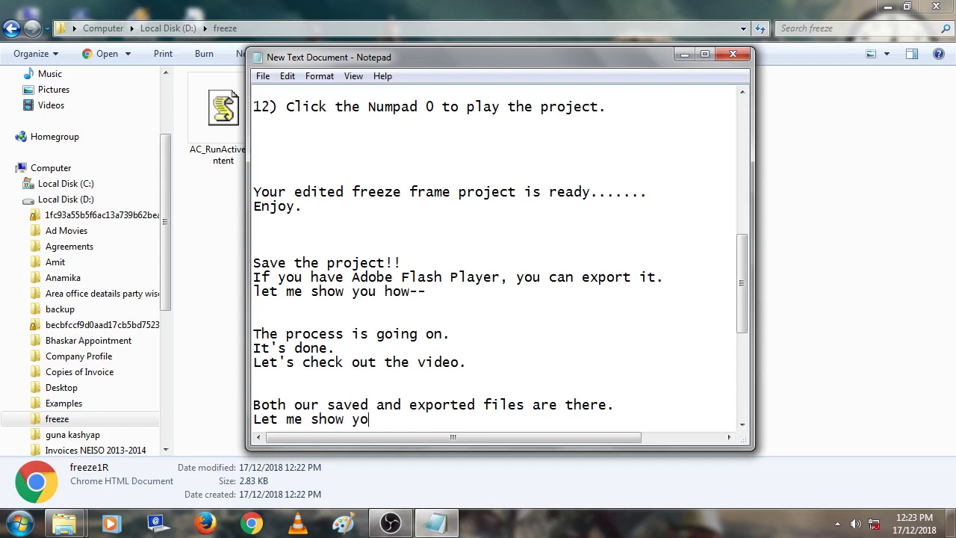
type("u the ex")
type("ported one.")
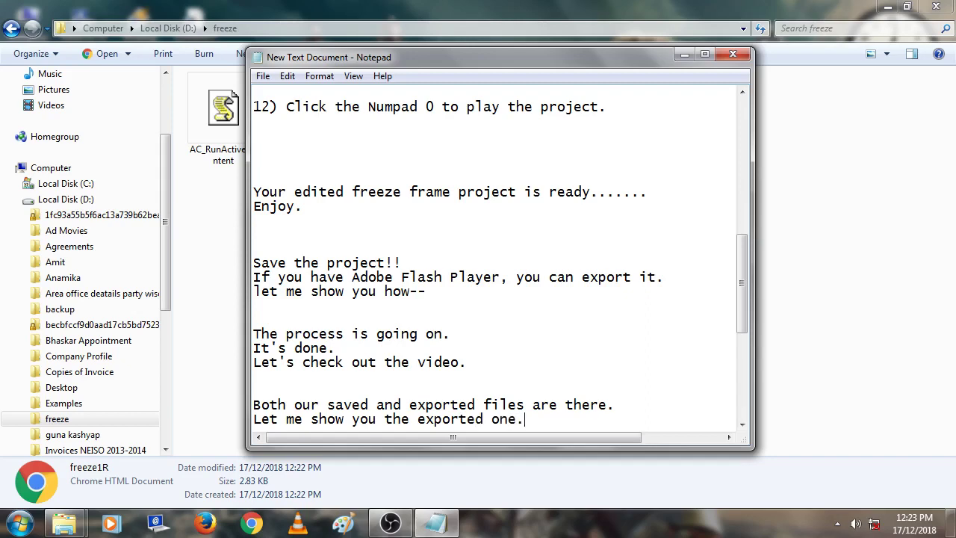
left_click(683, 55)
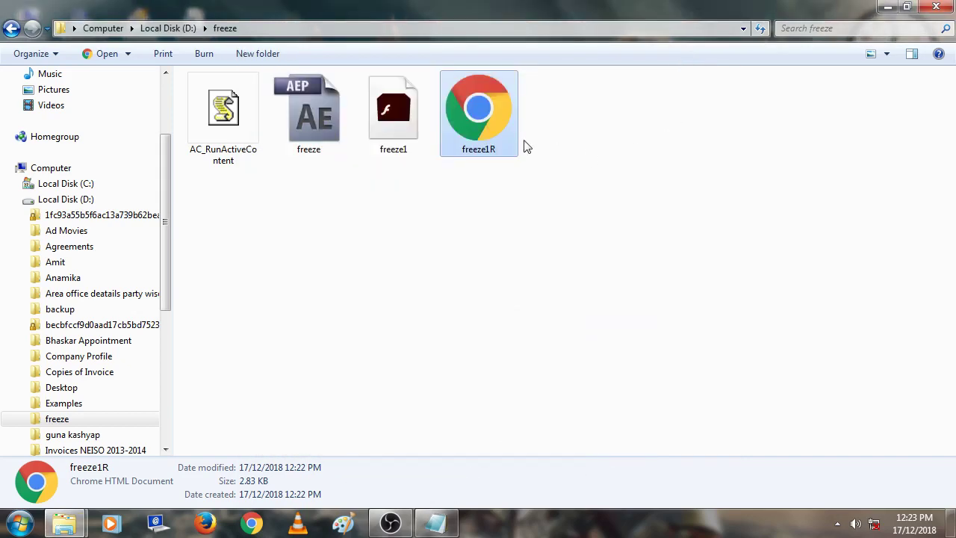
Open freeze1R.htm in Chrome and allow Flash to run on the page
double_click(490, 125)
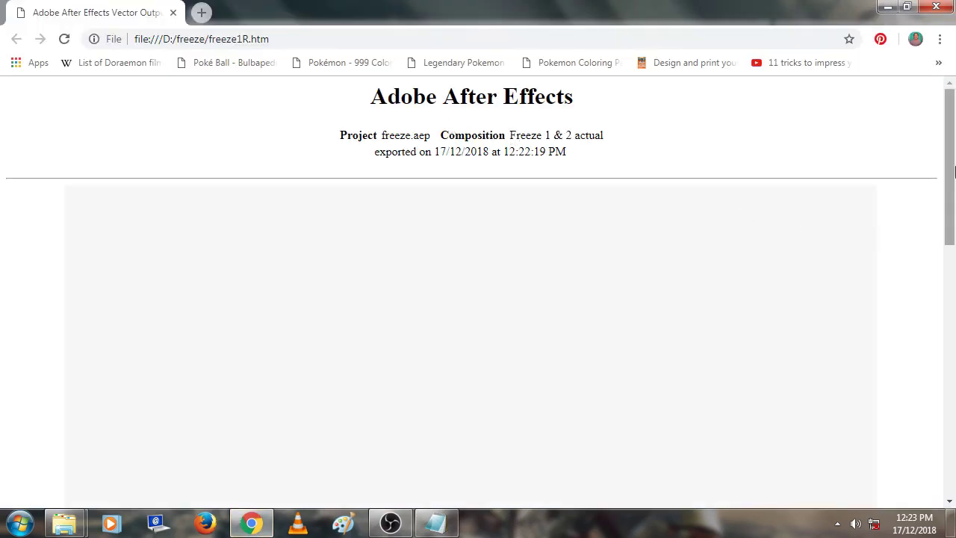
left_click_drag(953, 153, 953, 231)
left_click(469, 376)
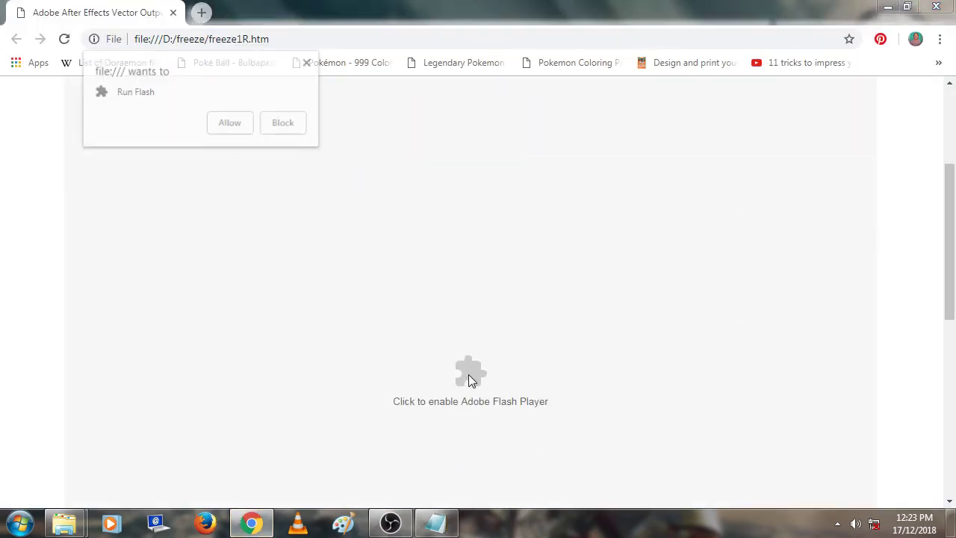
left_click(230, 123)
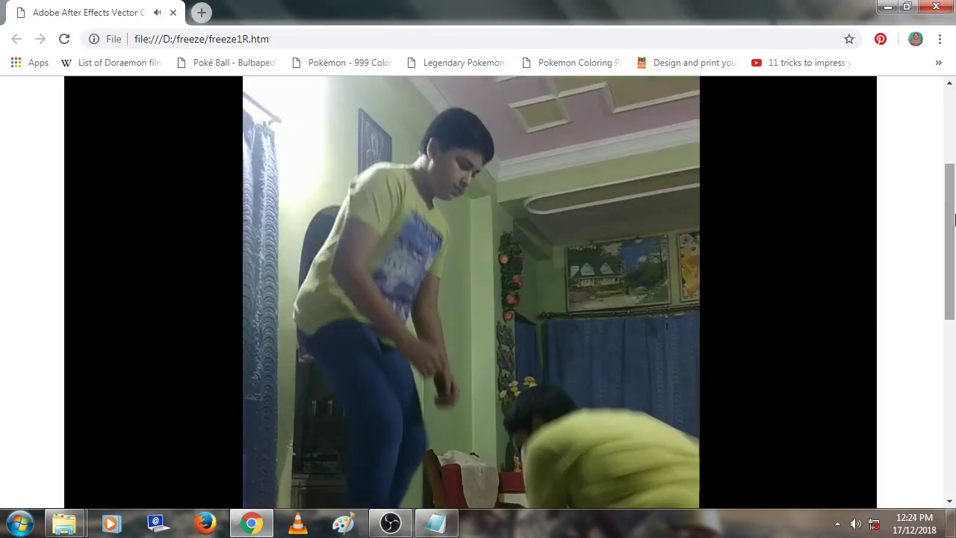
left_click_drag(954, 218, 954, 251)
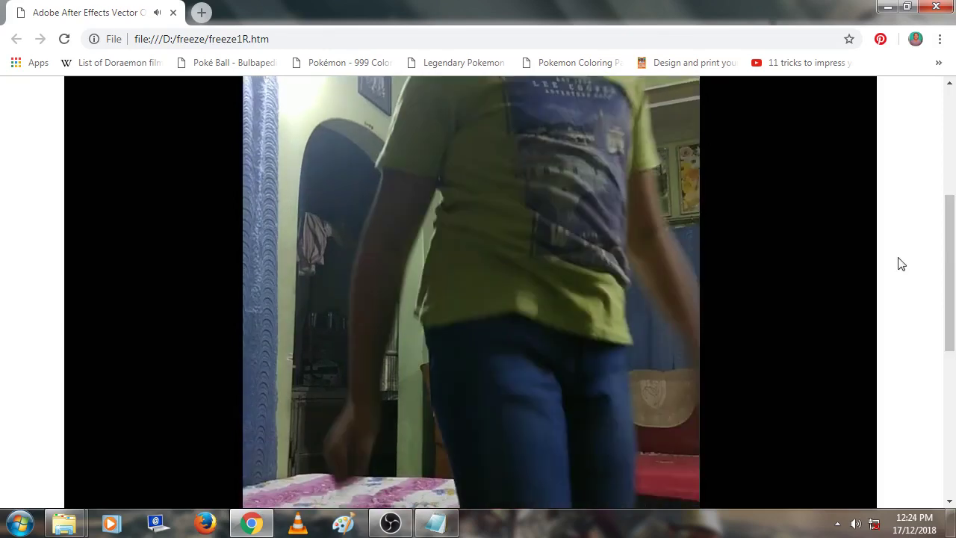
right_click(899, 259)
left_click(921, 216)
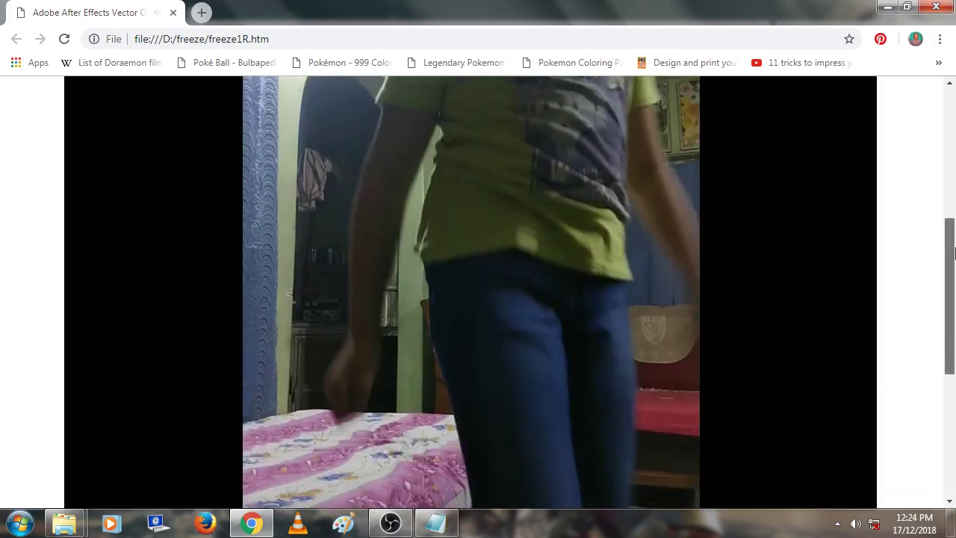
mouse_move(950, 228)
left_mouse_down()
mouse_move(954, 374)
mouse_move(955, 119)
left_mouse_up()
Play the exported Flash video, then close Chrome and bring the notes back
right_click(665, 295)
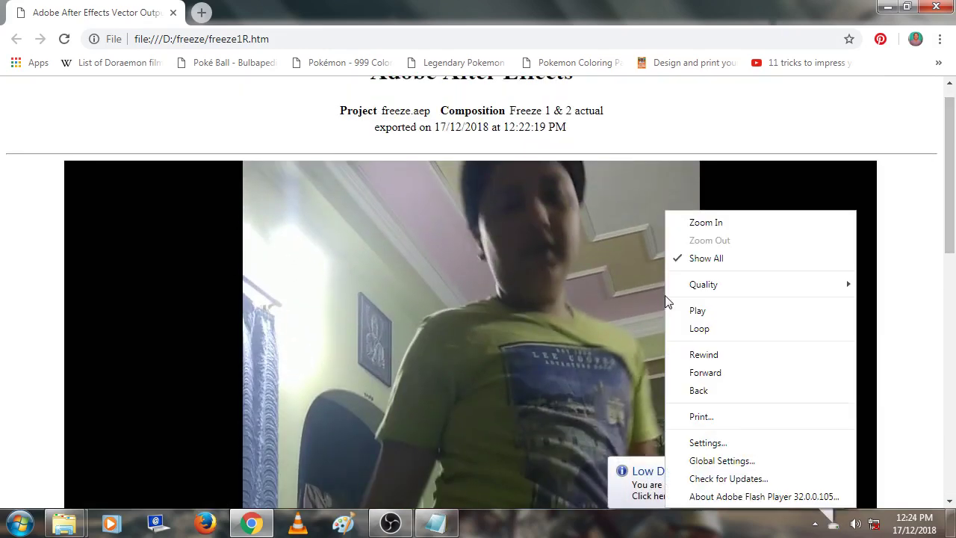
left_click(705, 310)
left_click(831, 468)
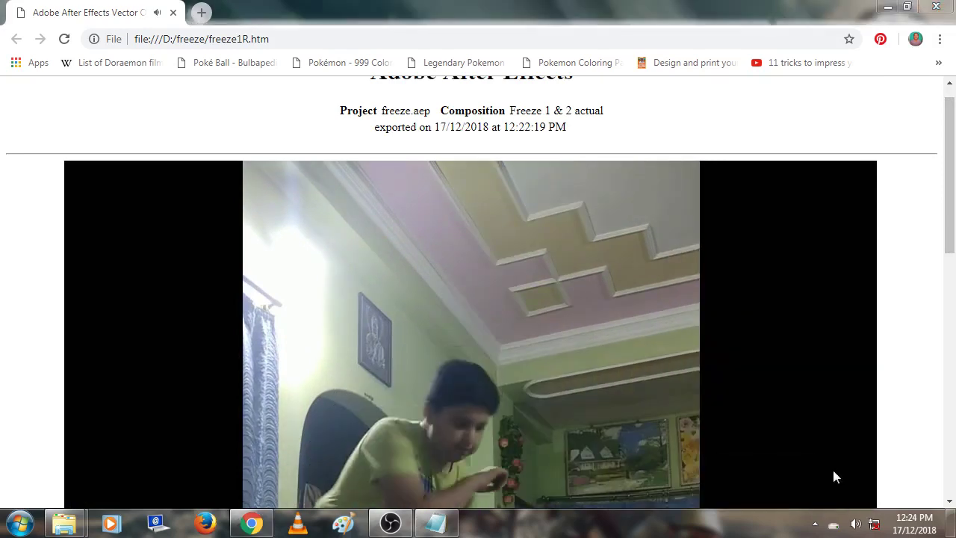
left_click_drag(954, 275, 955, 331)
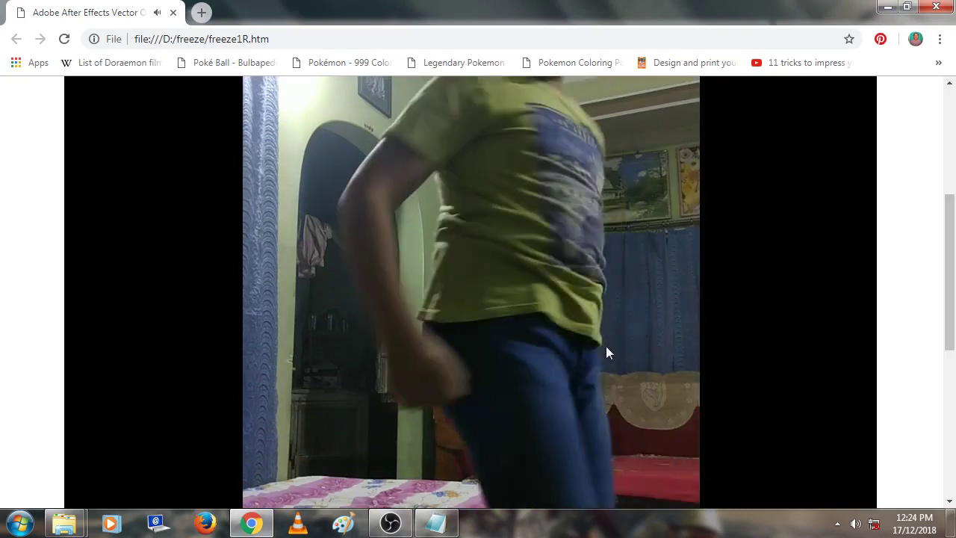
right_click(607, 338)
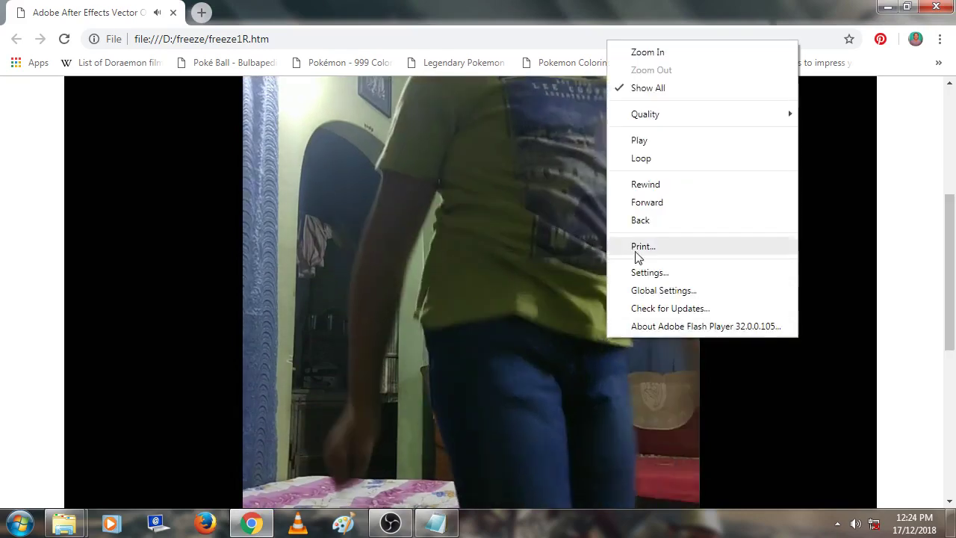
left_click(681, 140)
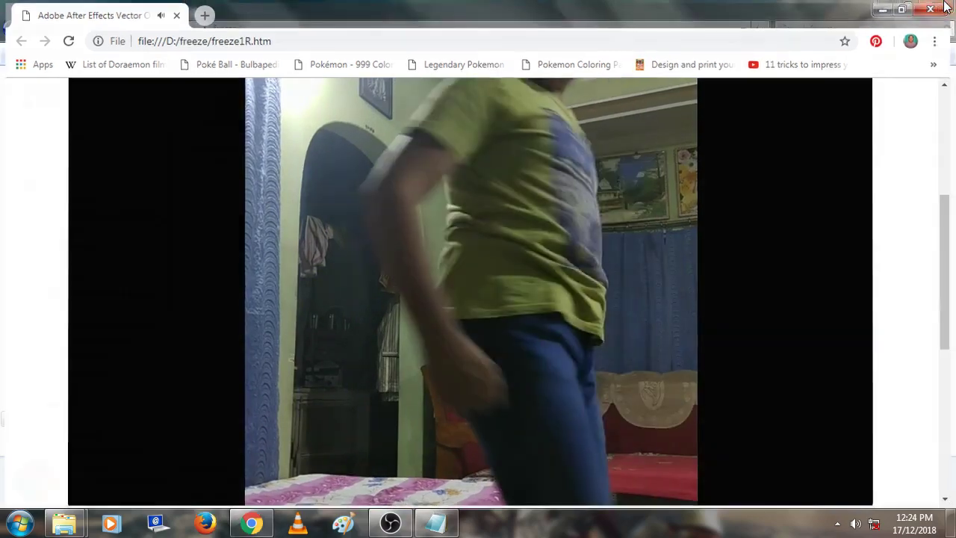
left_click(945, 6)
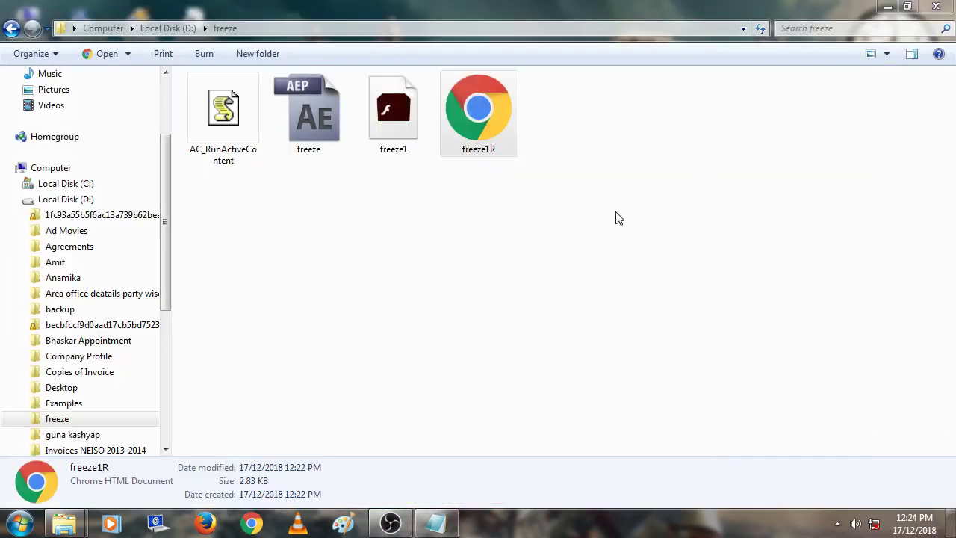
left_click(440, 523)
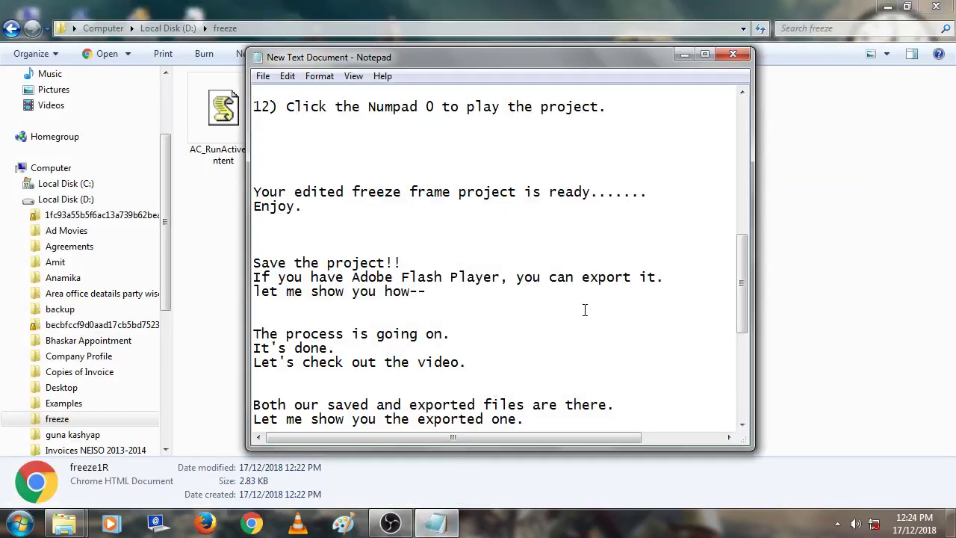
Set the Notepad font size to 22 and begin typing "Thank you all for watching my video"
key("Return")
key("Return")
key("Return")
key("Return")
key("Return")
key("Return")
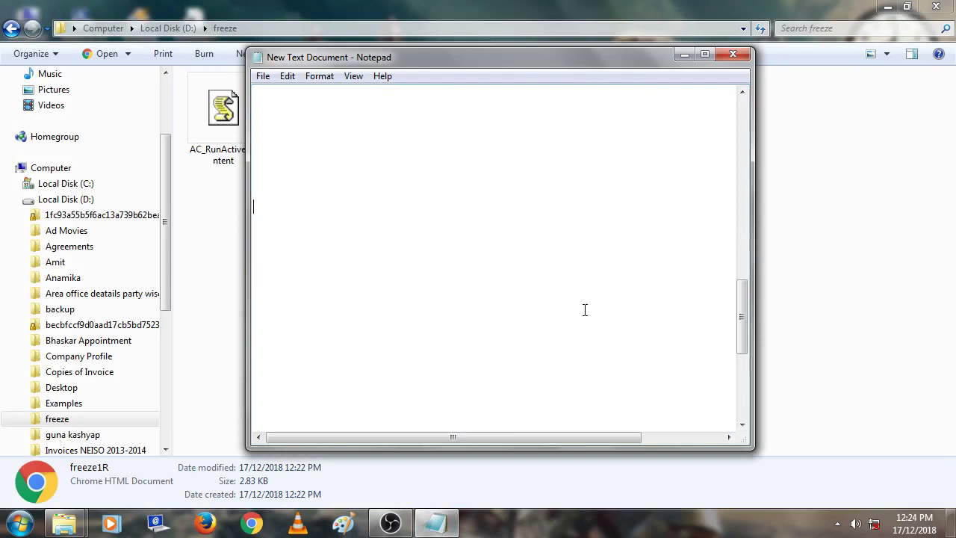
left_click(320, 77)
left_click(324, 110)
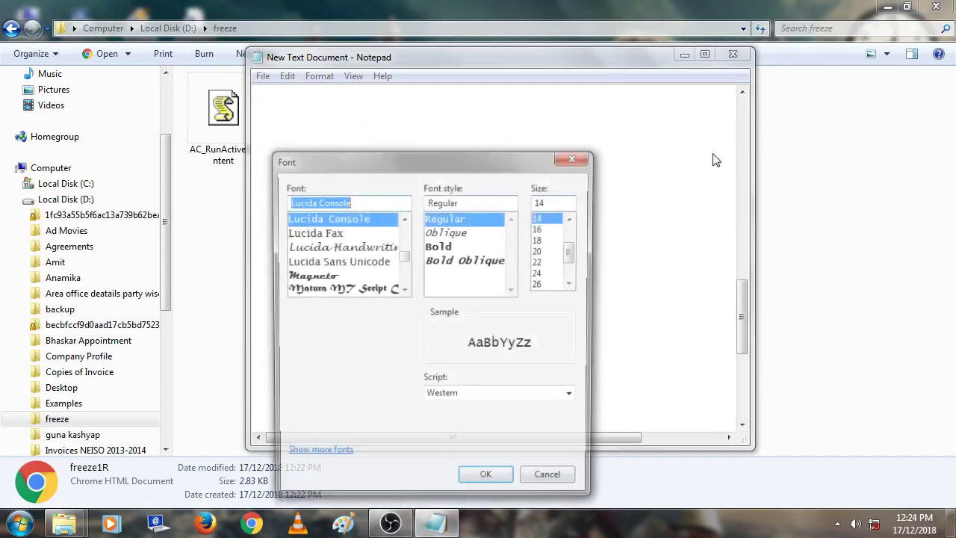
left_click(539, 262)
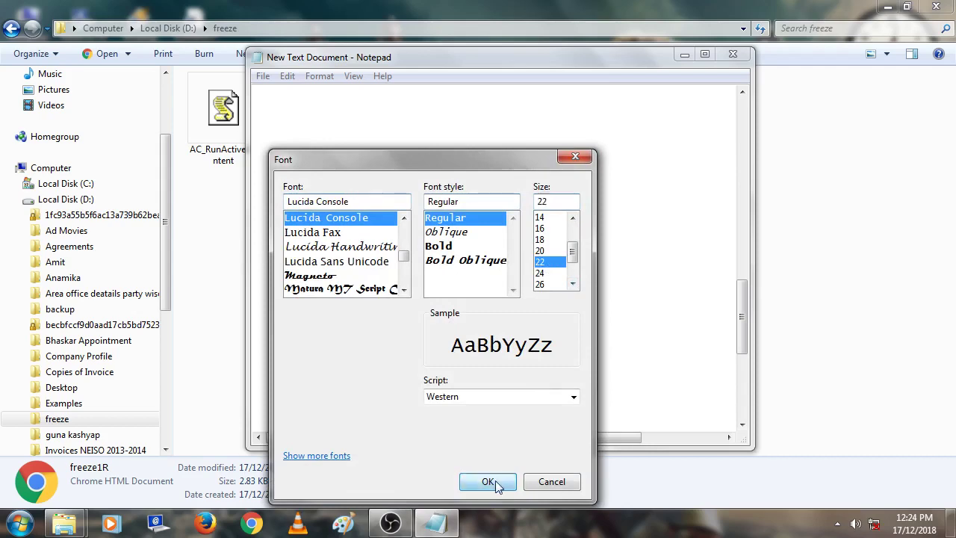
left_click(488, 481)
type("Th")
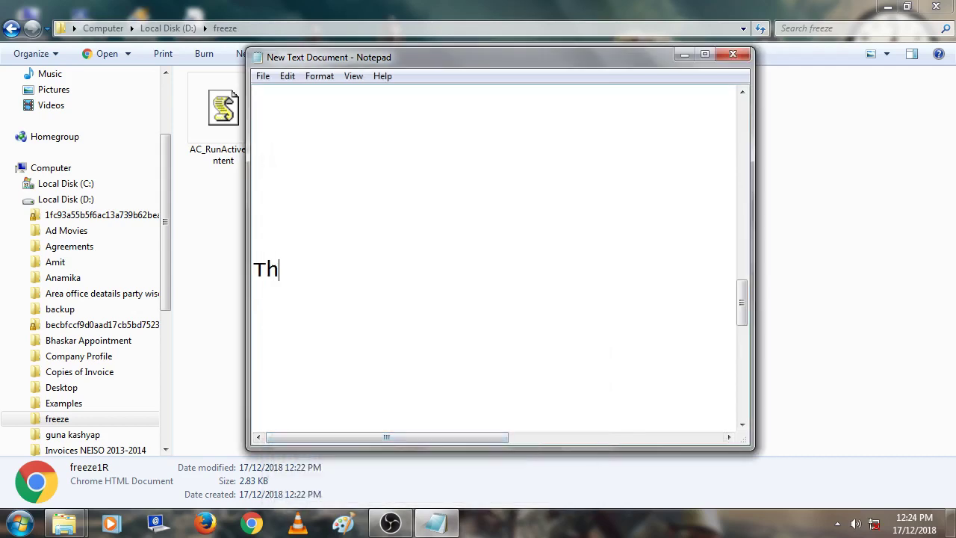
type("ank you a")
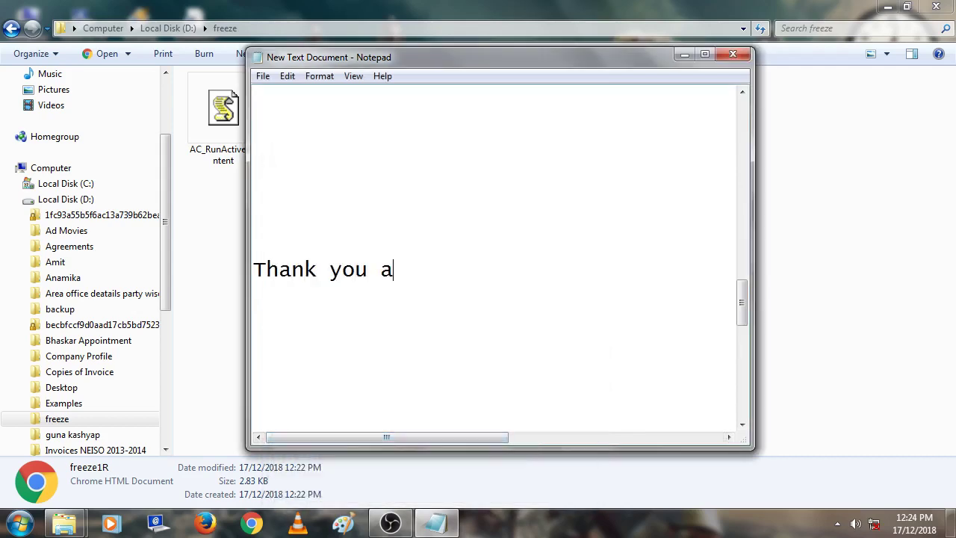
type("ll for ")
type("watching ")
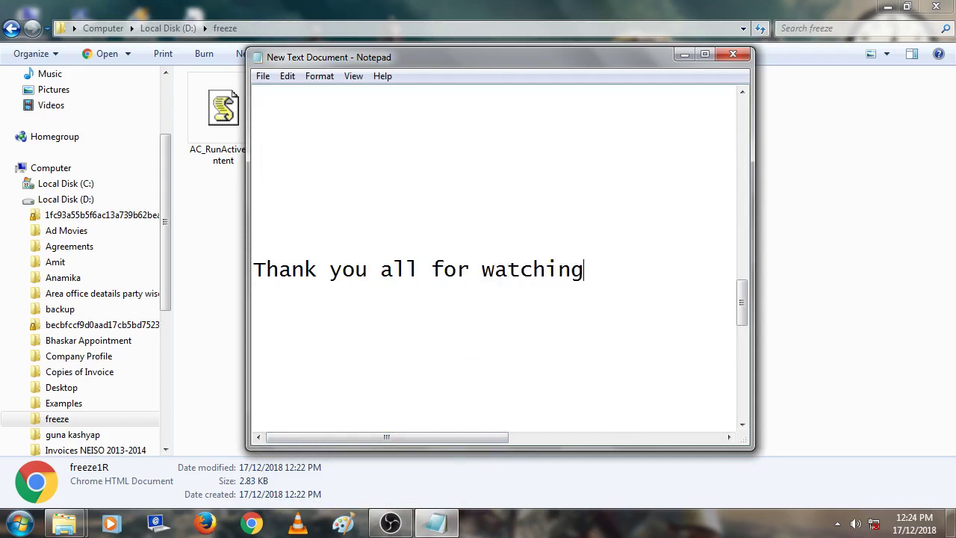
type("my ")
type("video.")
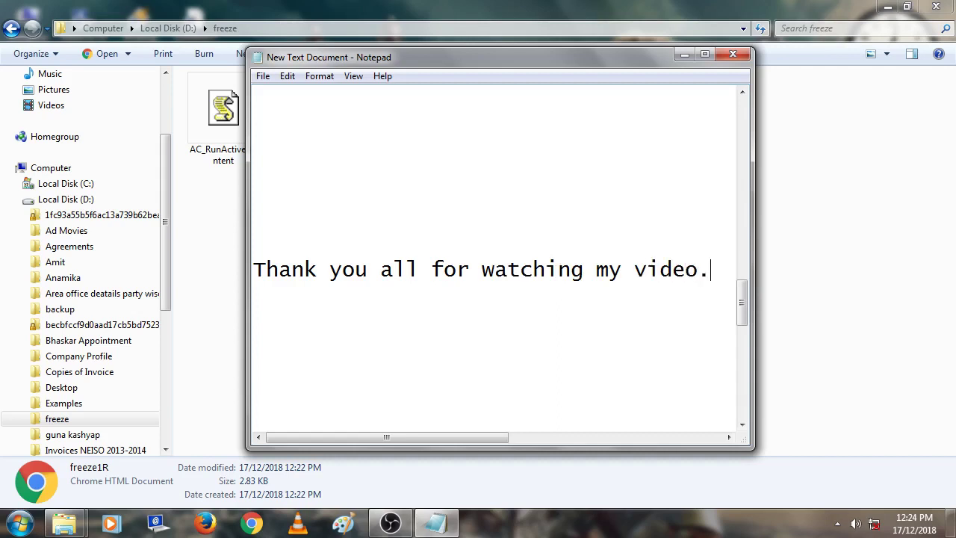
Add "See you next time." and "Goodbye" on their own lines
key("Return")
type("See you")
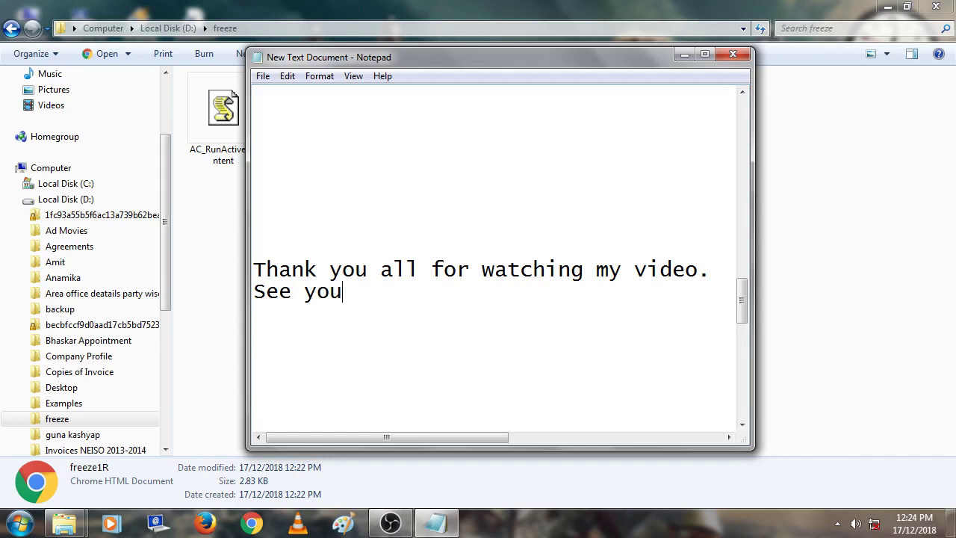
type(" next")
type(" time.")
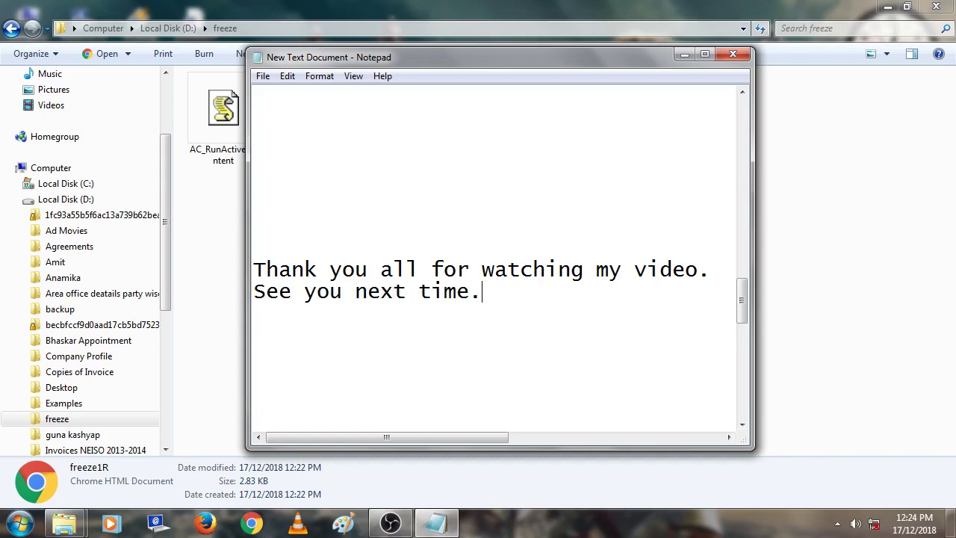
key("Return")
type("Good")
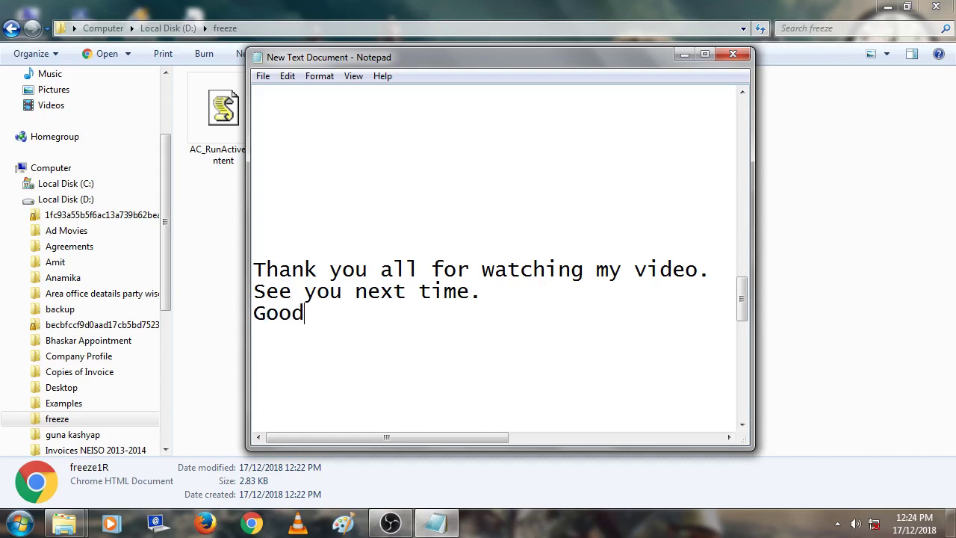
type("bye.")
Add "Be sure to-" followed by LIKE, COMMENT and SHARE on separate lines
key("Return")
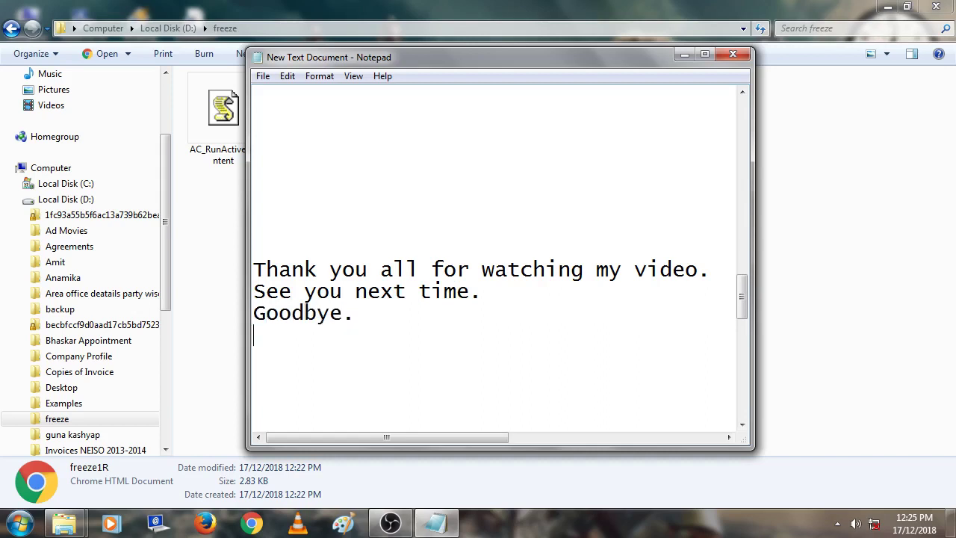
type("Be sure ")
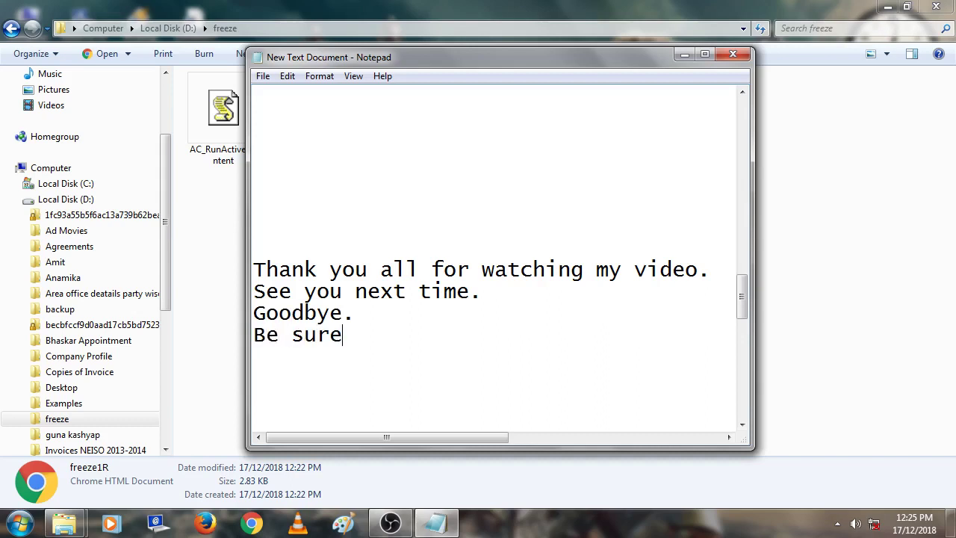
type("to")
type("-")
key("Return")
type("LIK")
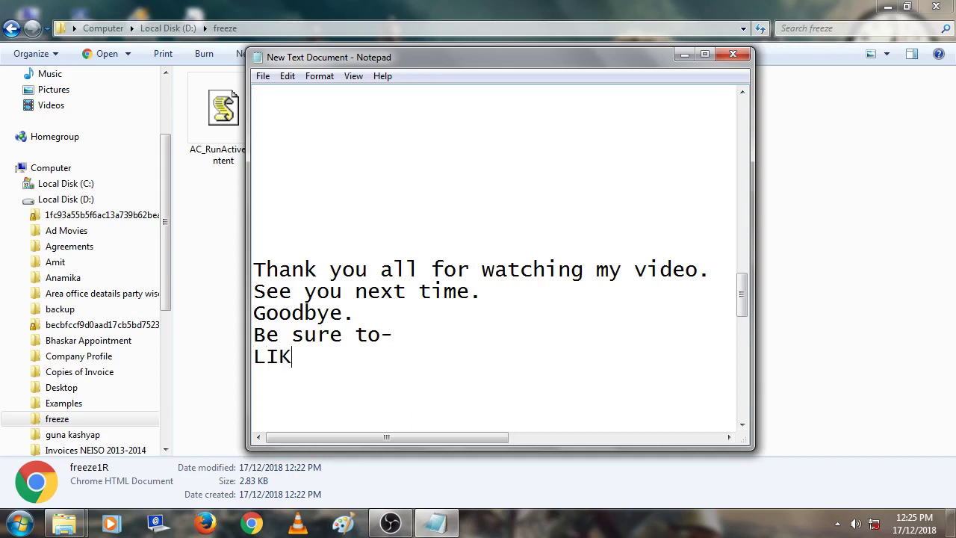
type("E")
key("Return")
type("C")
type("OMMENT")
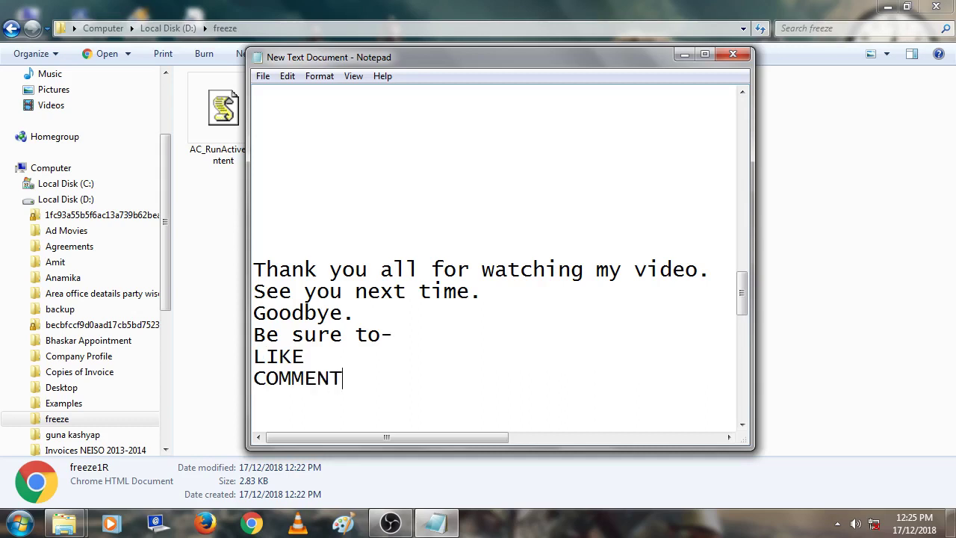
key("Return")
type("S")
type("HARE")
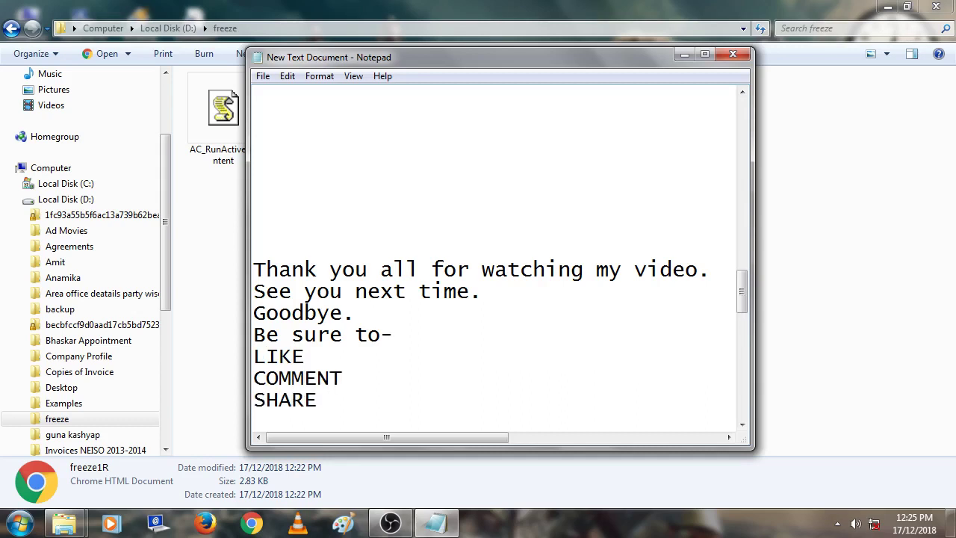
Add the line "and definitely SUBSCRIBE if you liked the video"
key("Return")
type("an")
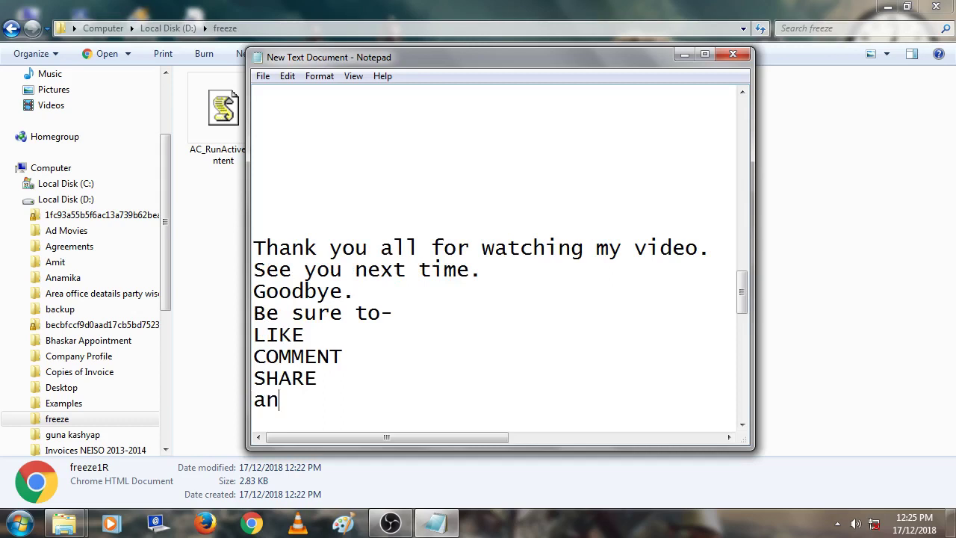
type("d de")
type("finite")
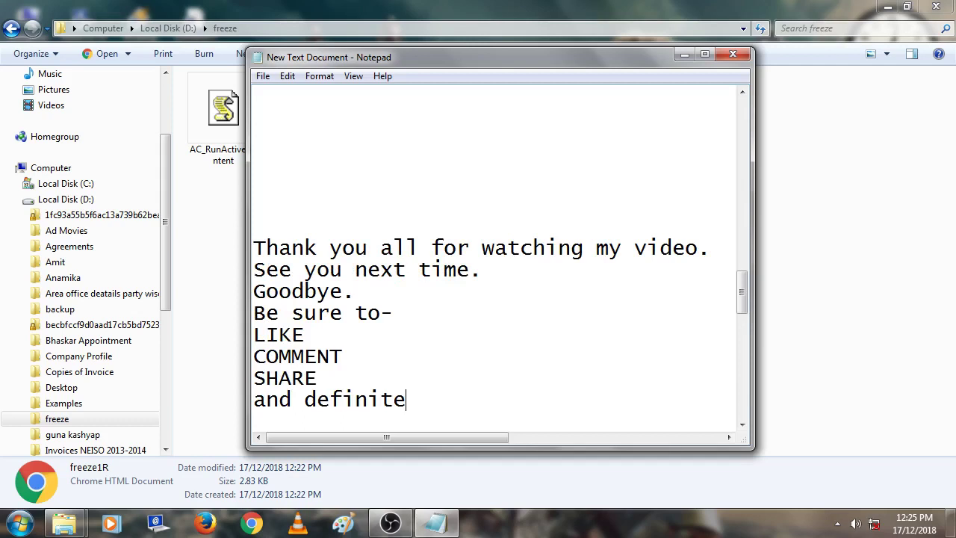
type("lySU")
type("BSCRI")
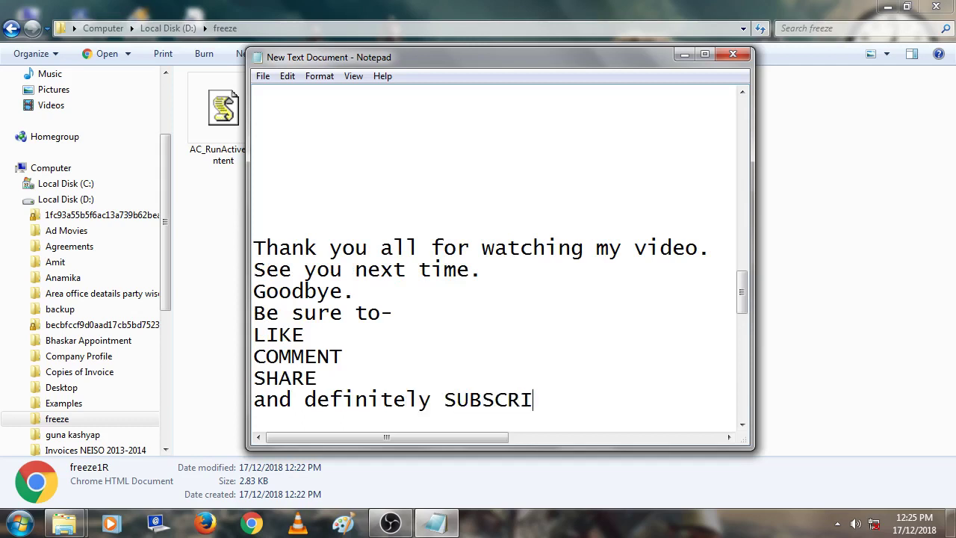
type("BE")
type(" if y")
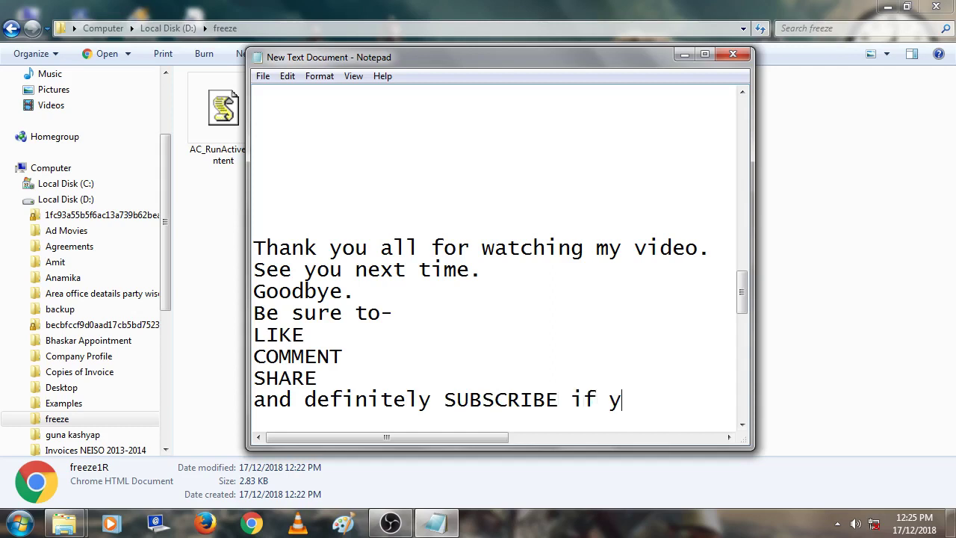
type("ouliked")
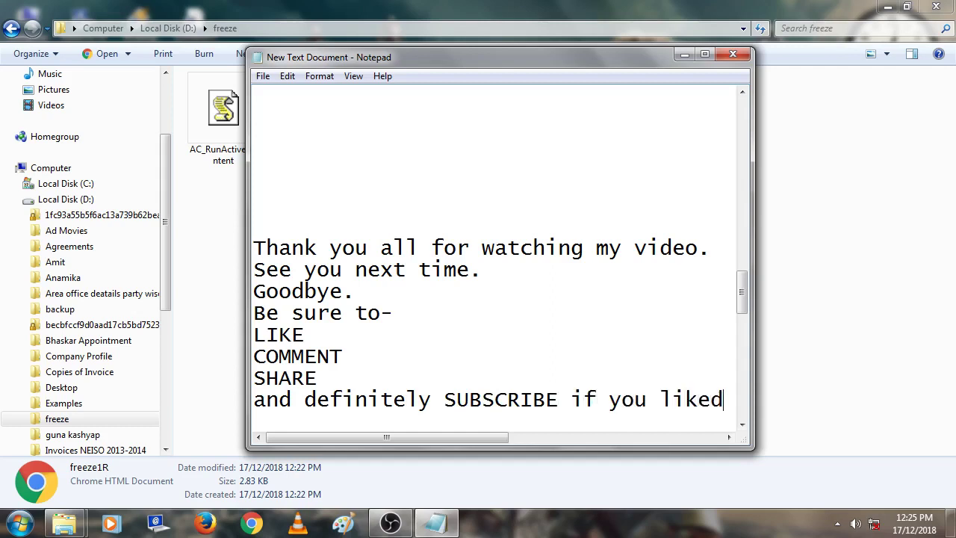
type(" the")
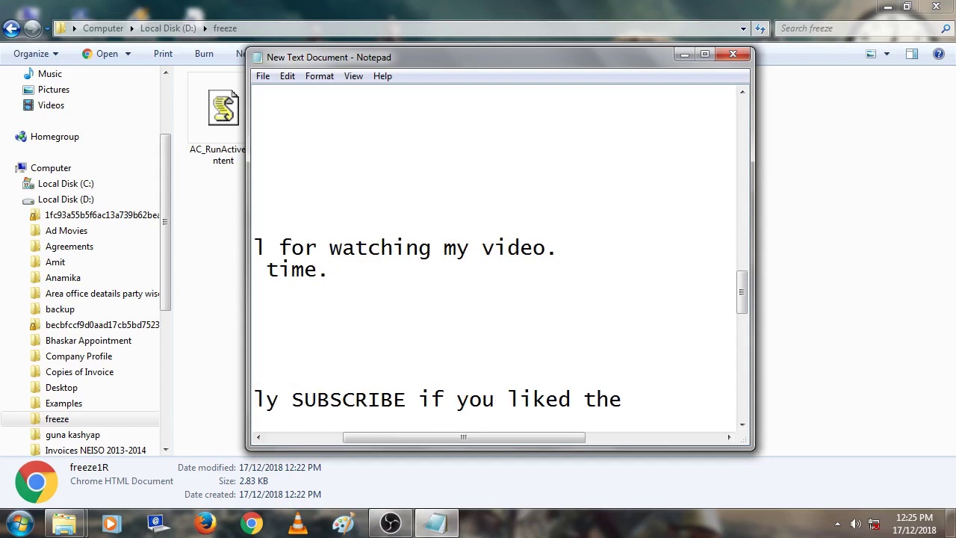
type("vi")
type("deo")
key("Home")
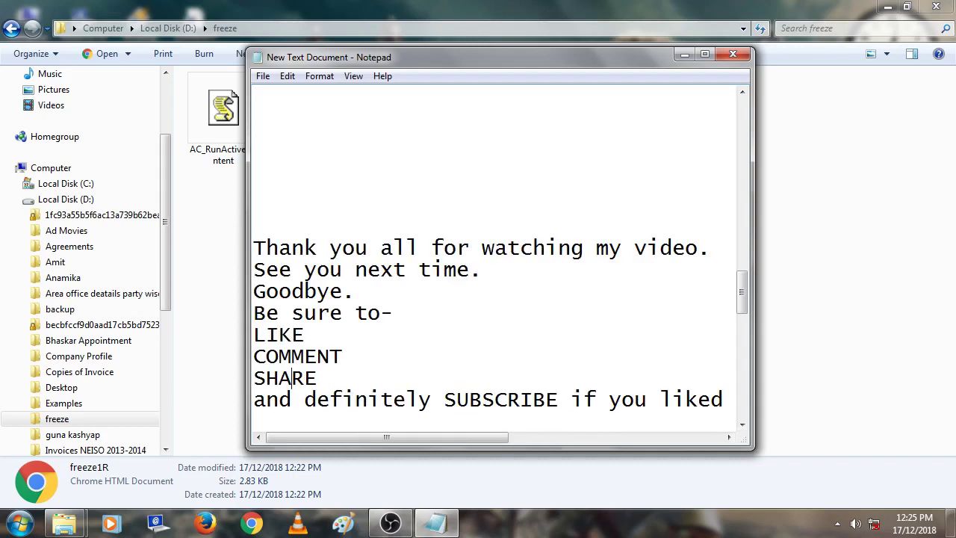
key("End")
Add "I will soon be back with another video" and "Till then keep supporting me!", then close Notepad unsaved
key("Return")
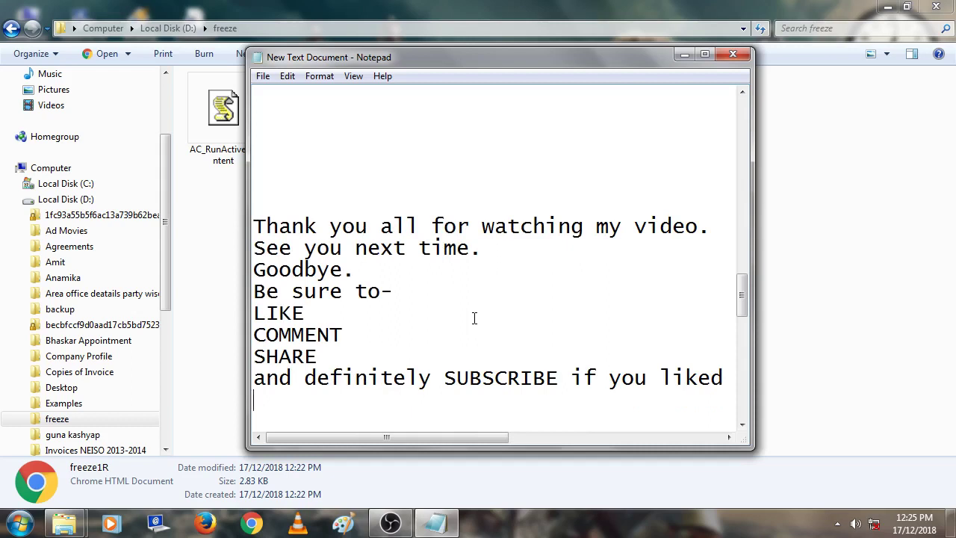
key("Return")
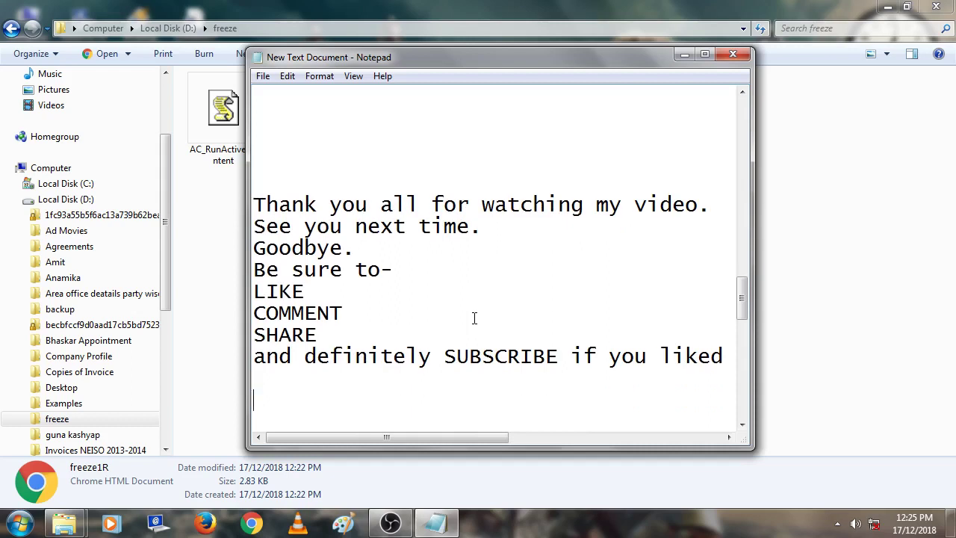
type("I w")
type("illsoo")
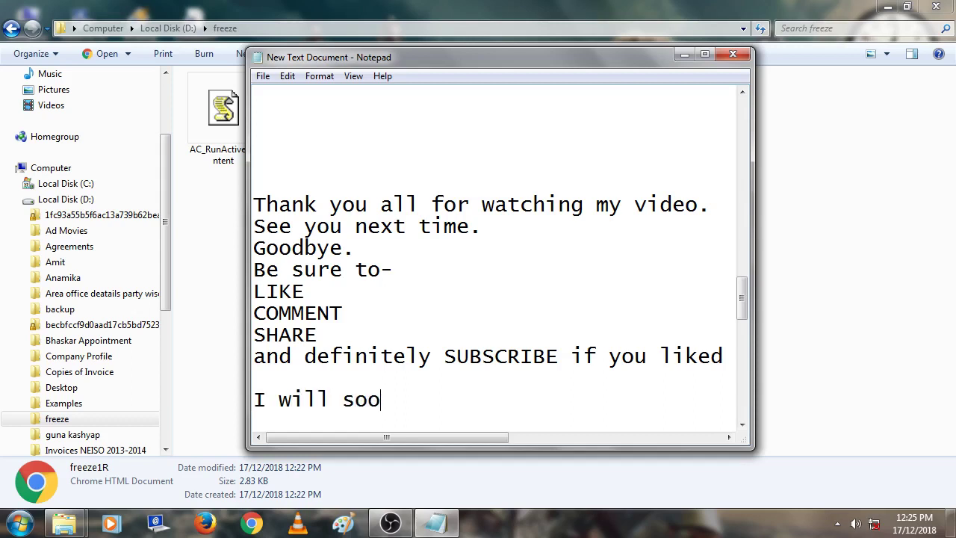
type("n be ba")
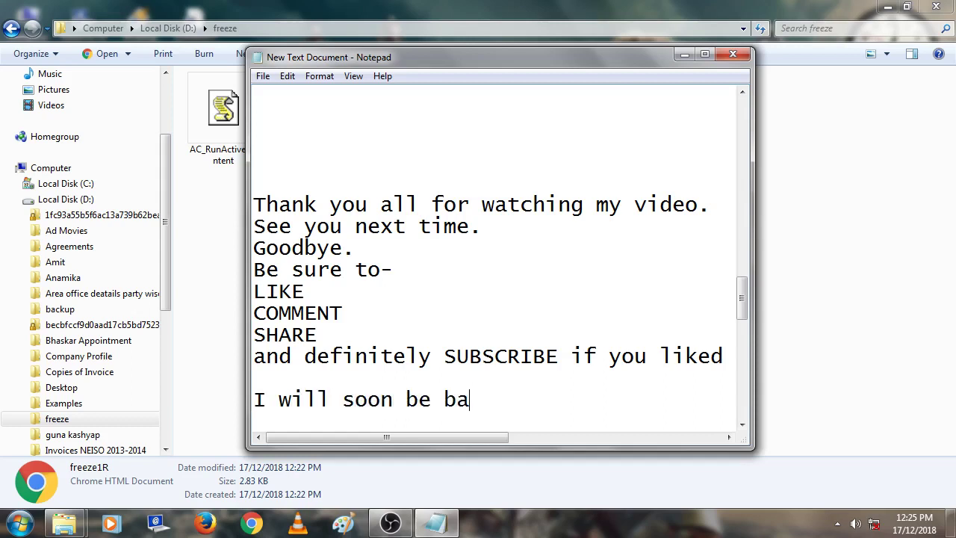
type("ck wit")
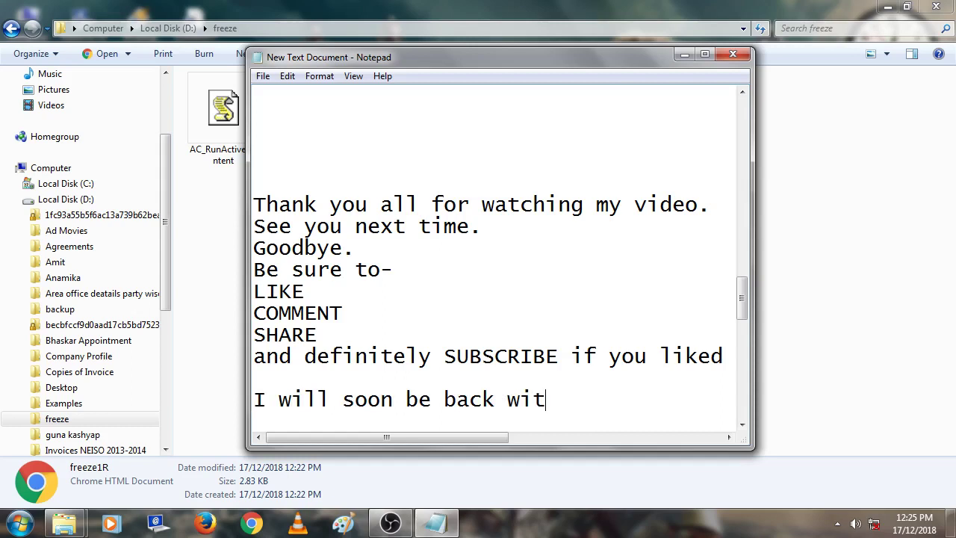
type("h anot")
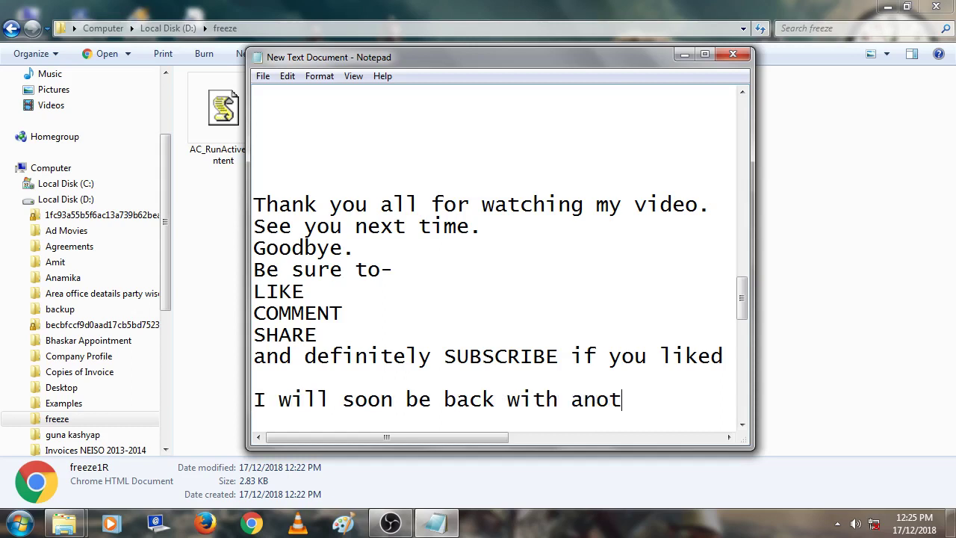
type("her vi")
type("deo")
key("Return")
type("T")
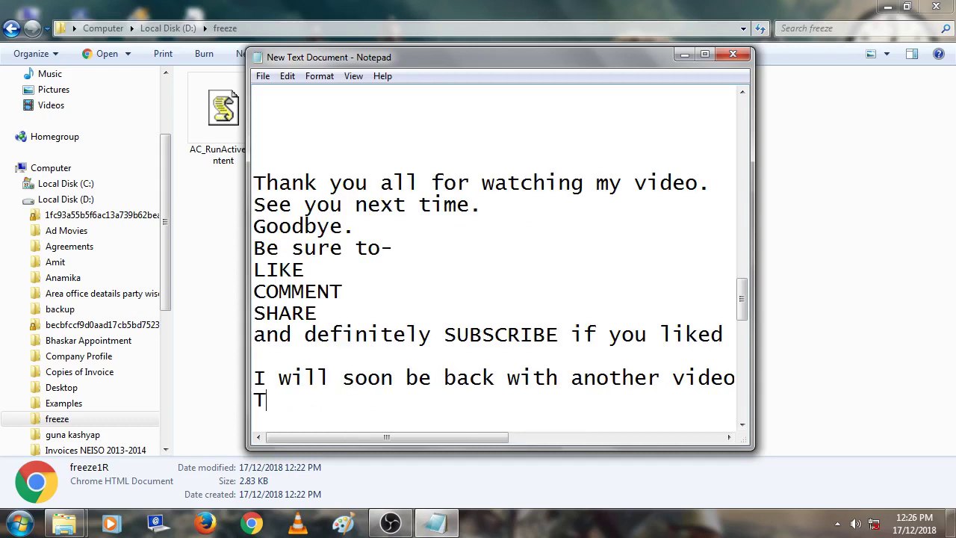
type("ill then ")
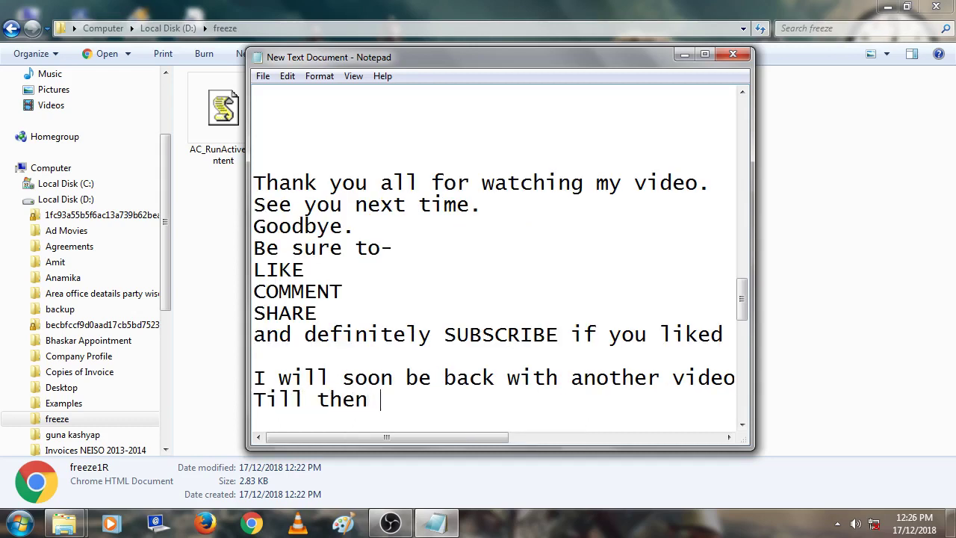
type("keep ")
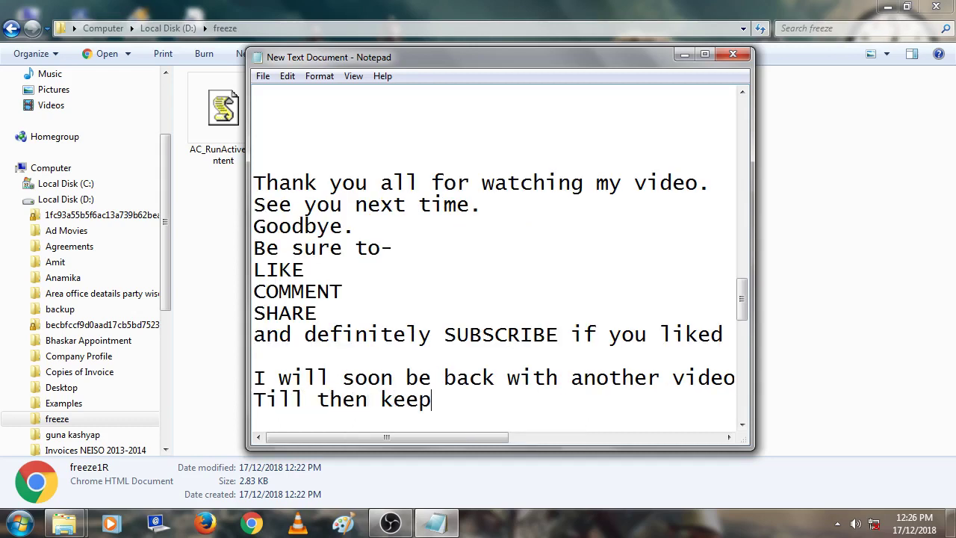
type("suppo")
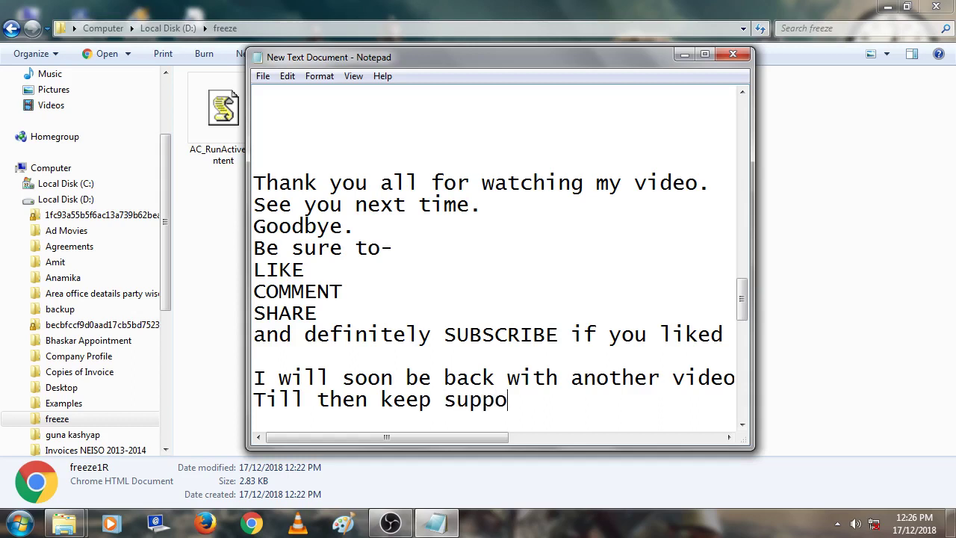
type("rting m")
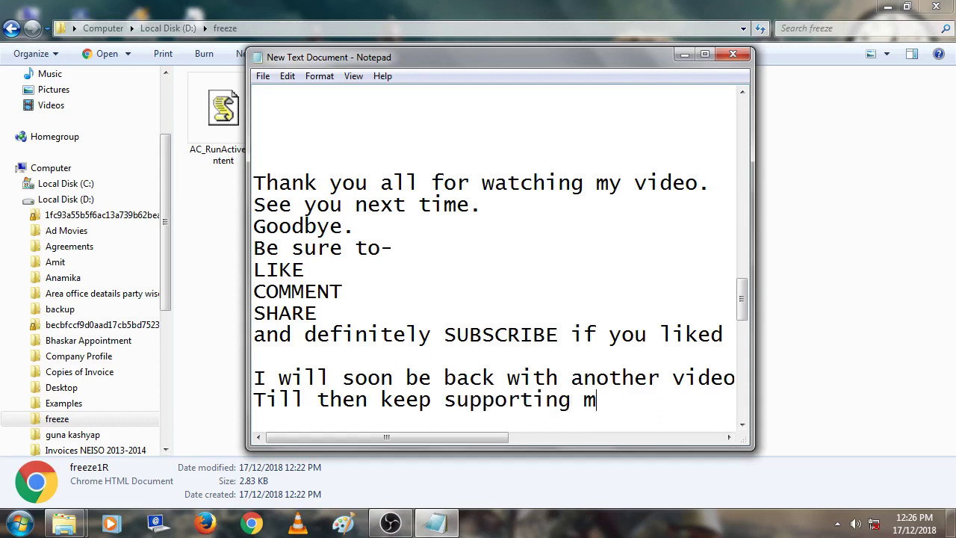
type("e!")
left_click(732, 54)
left_click(505, 271)
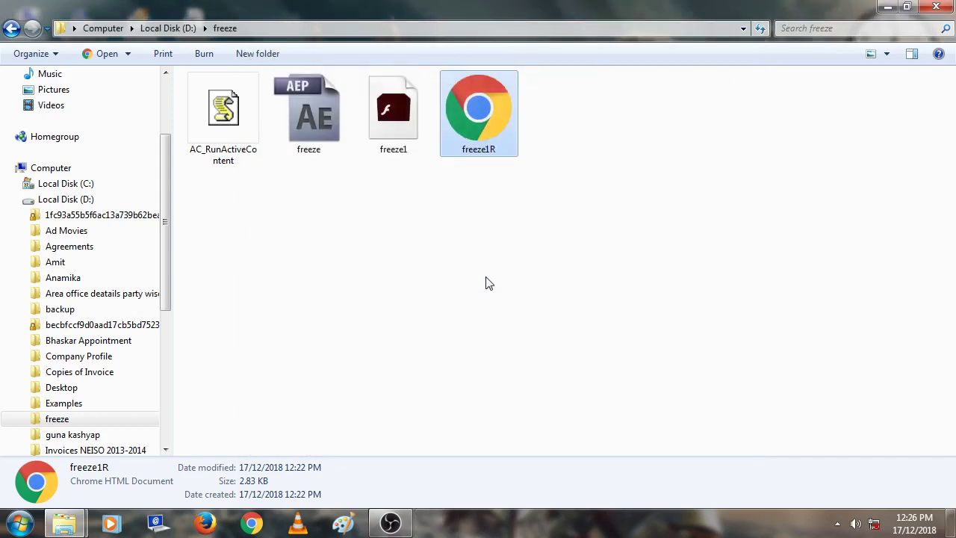